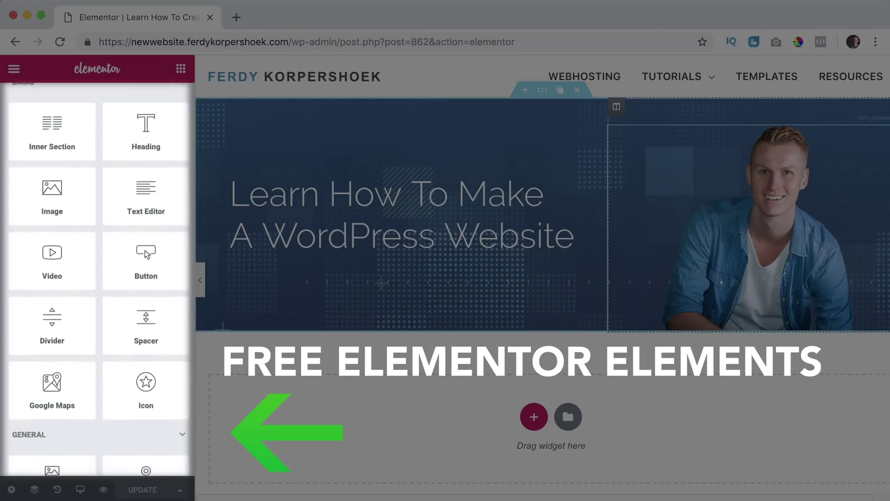
- Scroll down through the Ultimate Addons demo sections on uaelement.com
scroll(99, 278, down, 3)
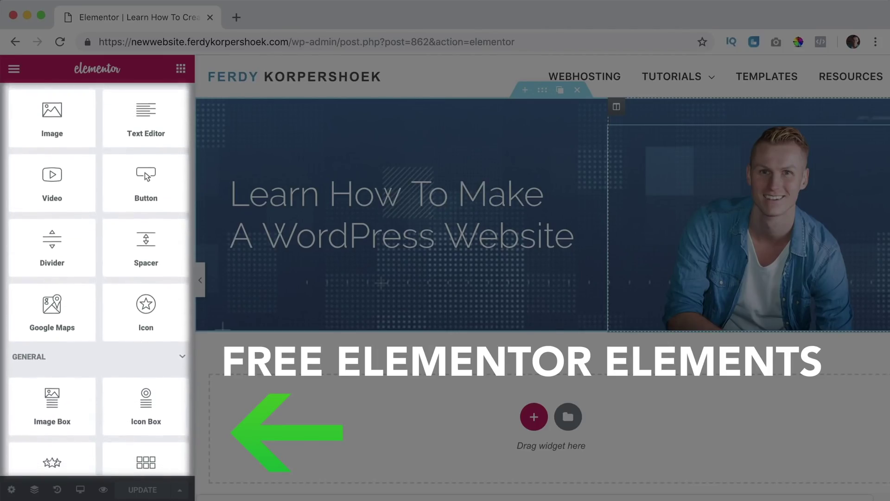
scroll(98, 278, down, 3)
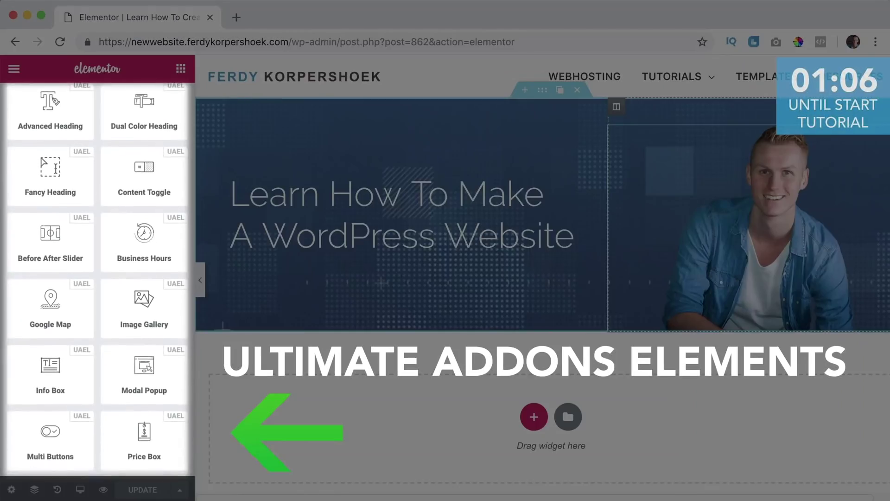
scroll(98, 278, down, 2)
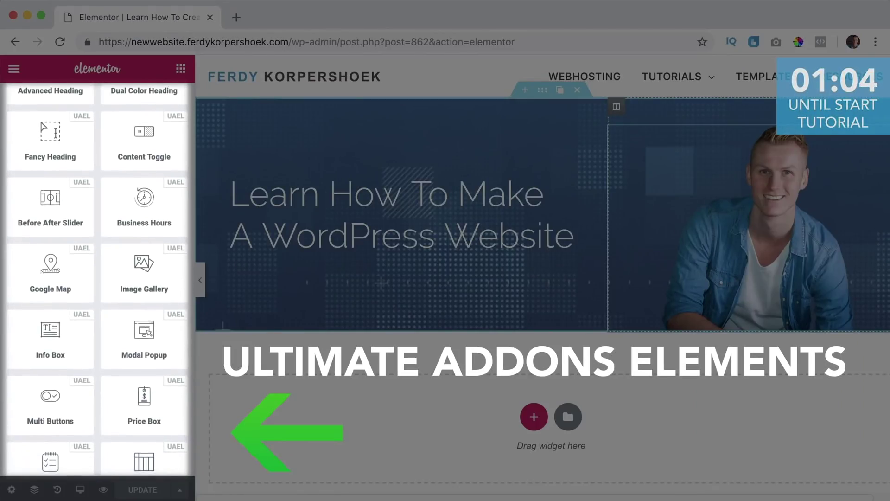
scroll(97, 278, down, 2)
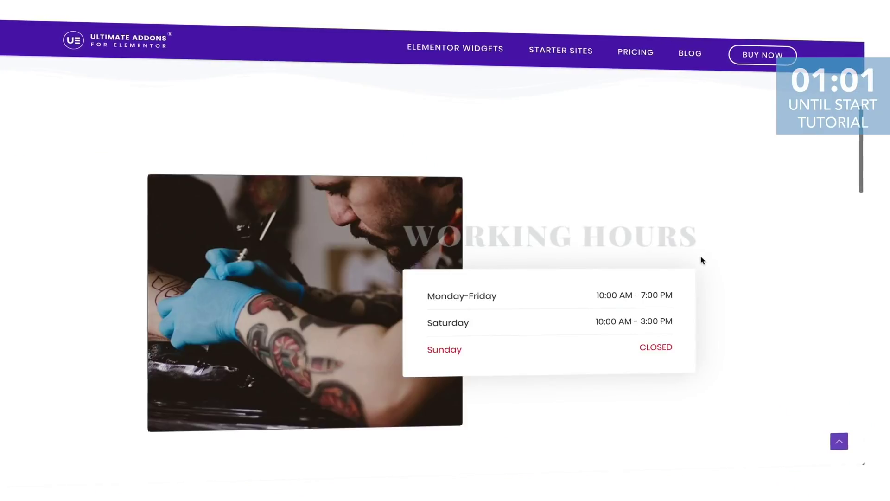
scroll(699, 255, down, 5)
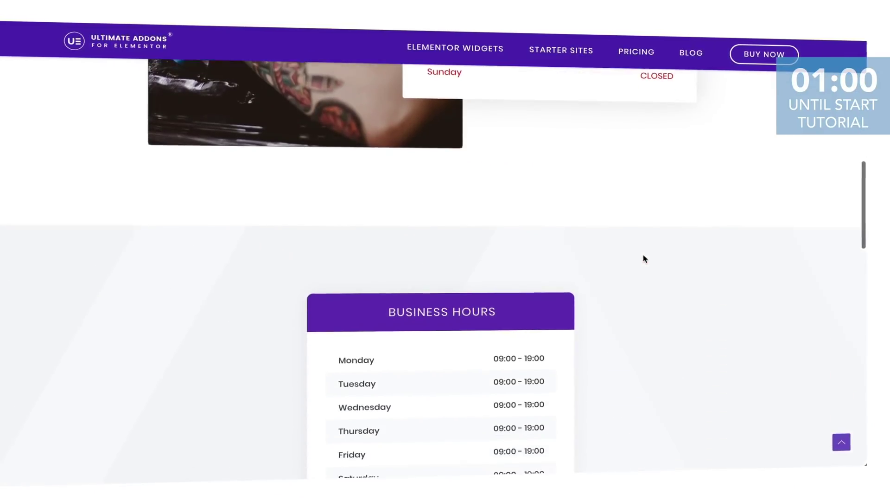
scroll(645, 258, down, 10)
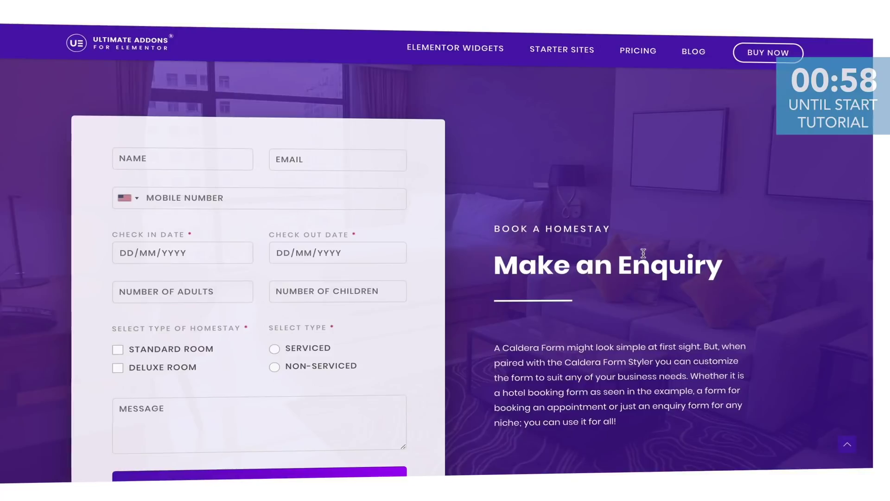
scroll(644, 254, down, 8)
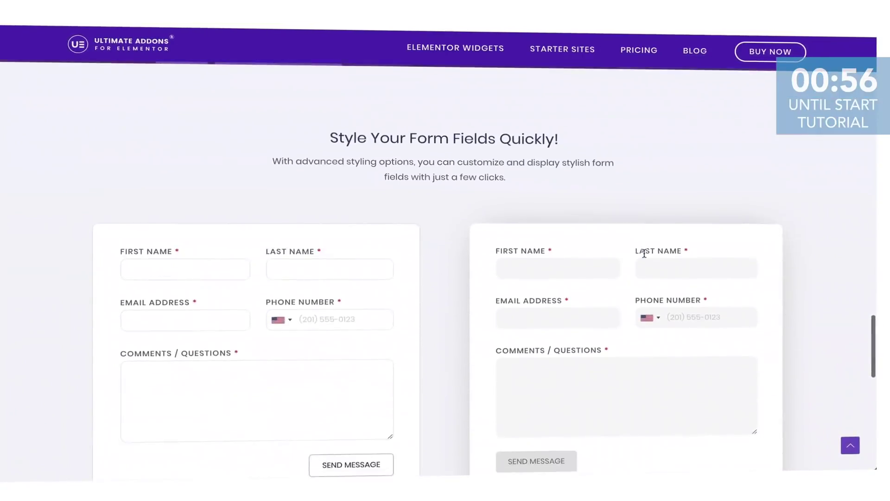
- Flip the pricing demo to lifetime prices and back to annual, then keep scrolling
scroll(644, 253, down, 1)
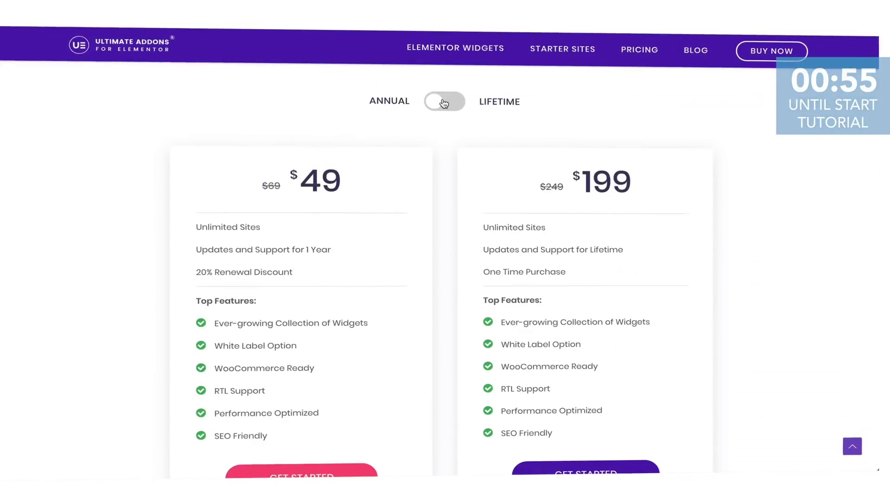
click(444, 103)
click(444, 102)
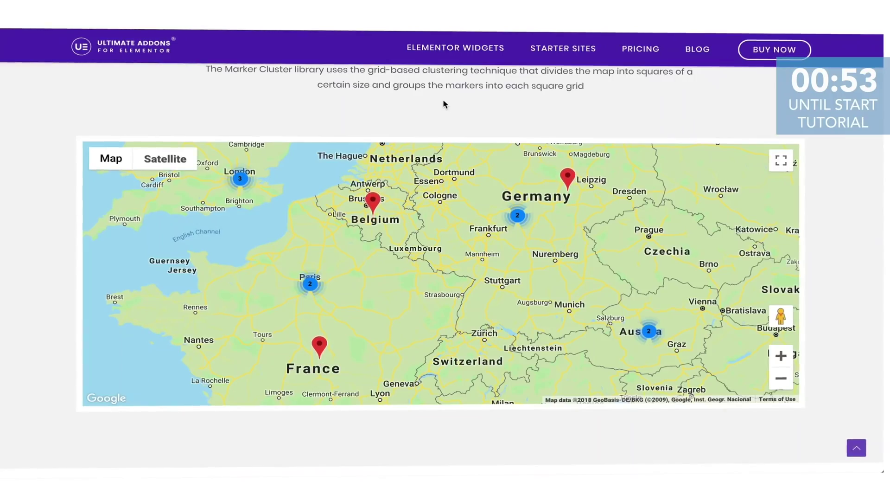
scroll(444, 103, down, 8)
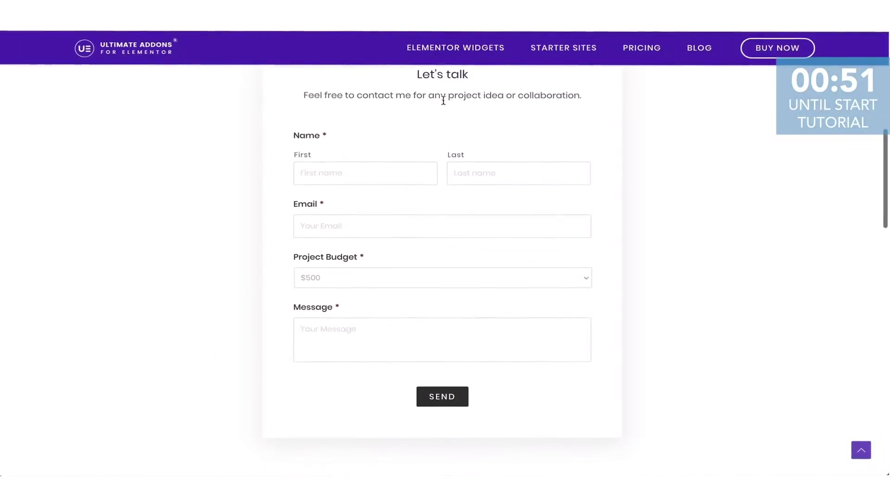
scroll(444, 99, down, 10)
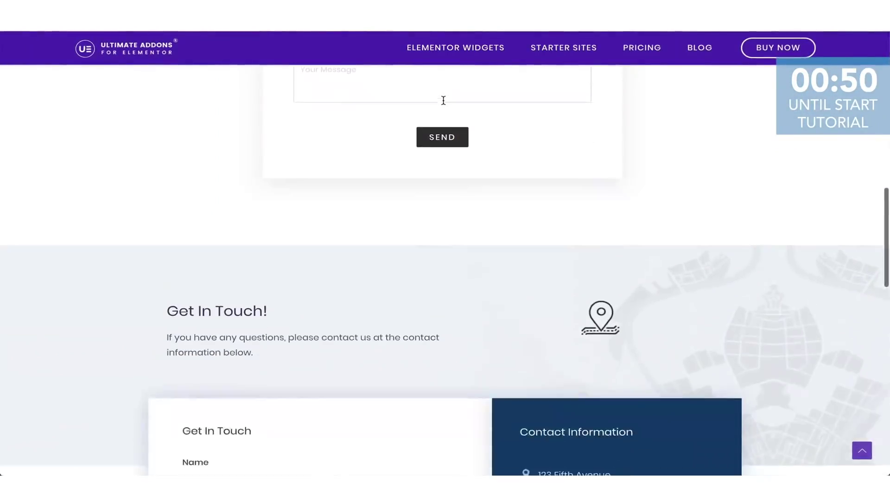
scroll(445, 104, down, 1)
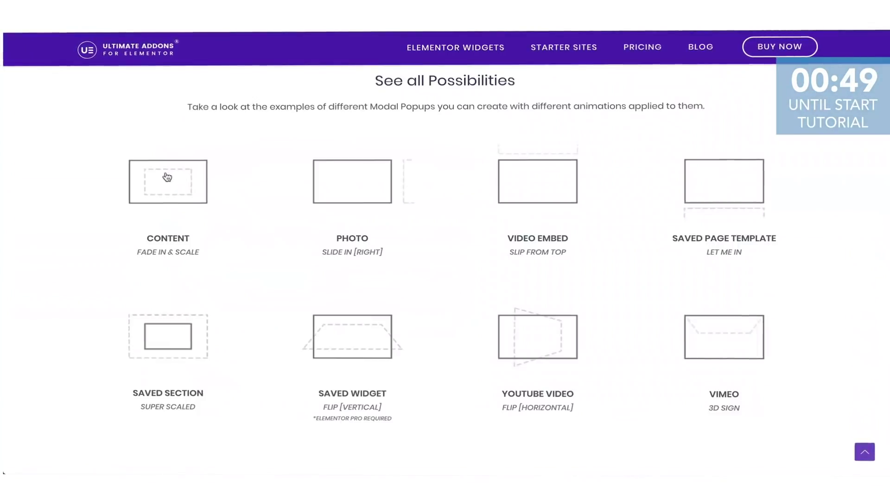
- Open the content, video embed and Request Appointment popup demos
click(169, 175)
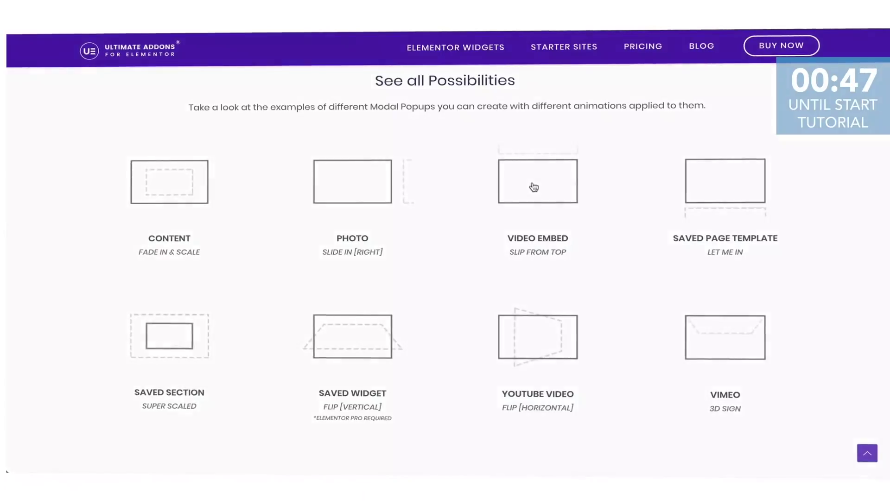
click(534, 187)
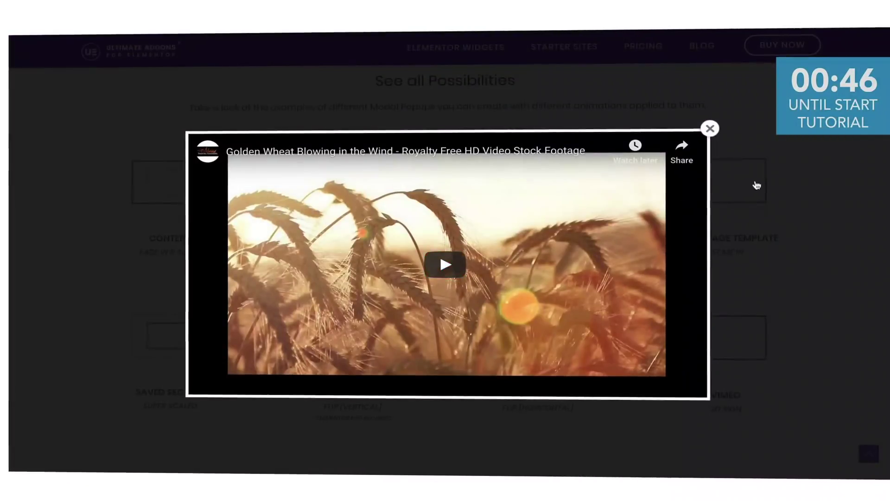
click(755, 185)
click(373, 346)
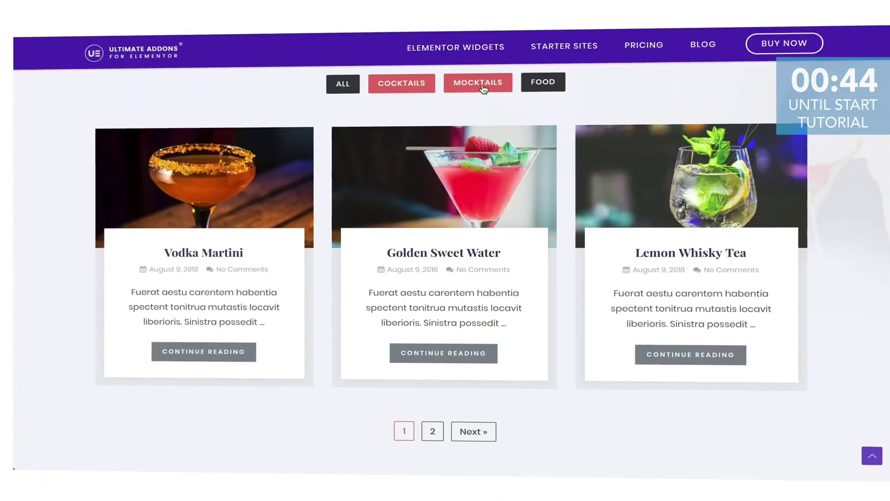
- Filter the recipe grid to mocktails, then to food
click(478, 84)
click(542, 83)
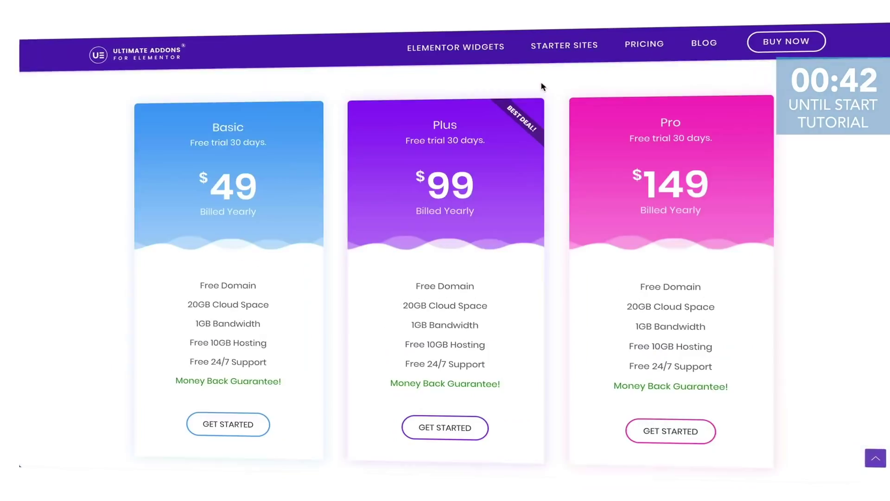
scroll(549, 96, down, 10)
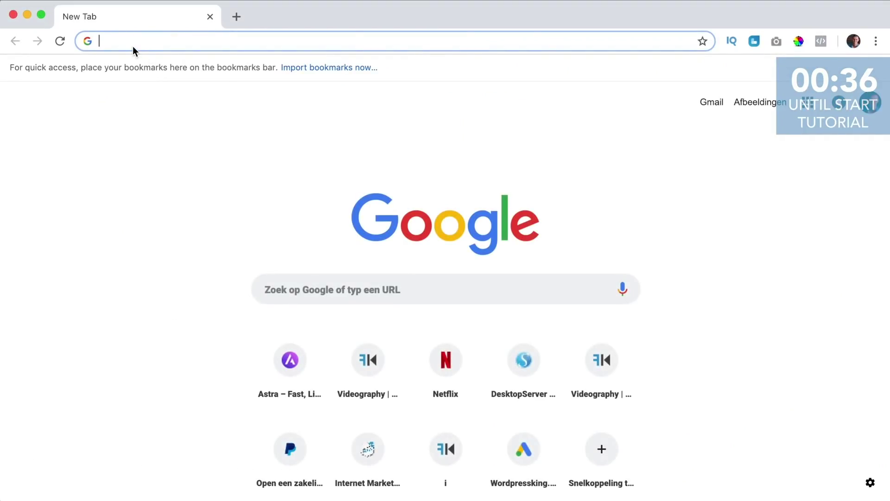
- Go to the short link ferdykorp.com/uae in the new tab
text(ferdykor)
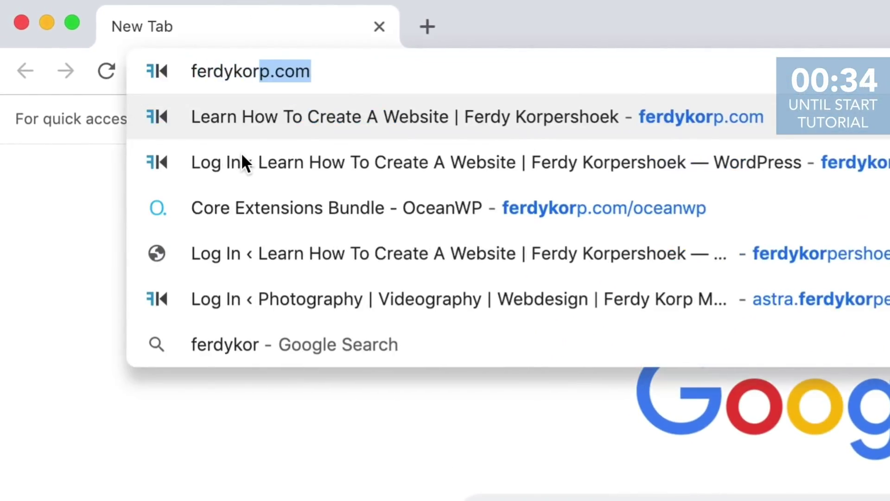
text(p.com/)
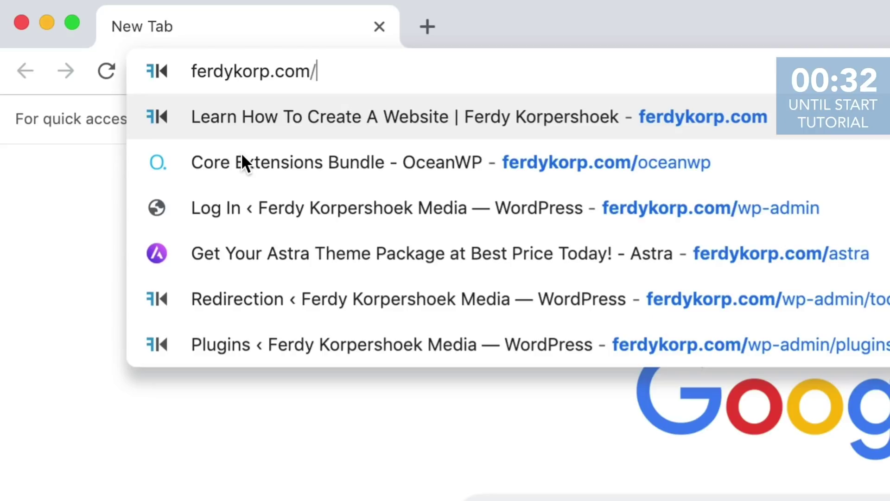
text(uae)
key(Return)
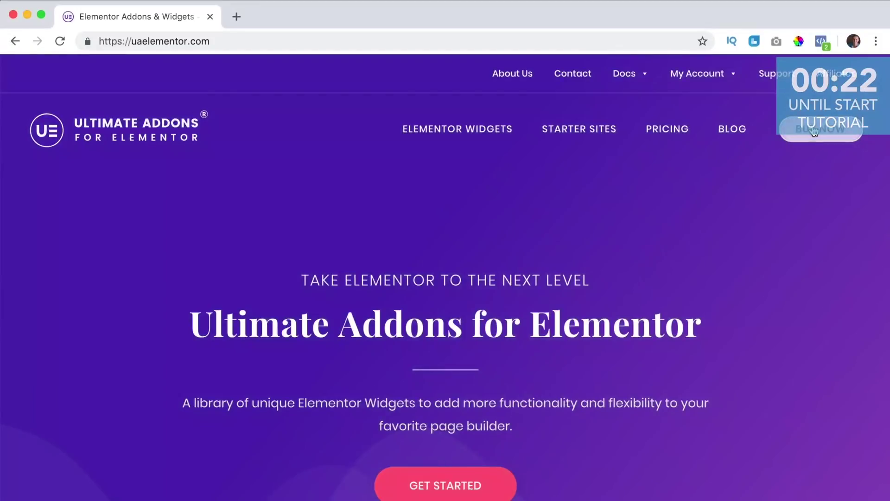
- Open the plugin's pricing page and start checkout for the Ultimate Addons plan
click(815, 133)
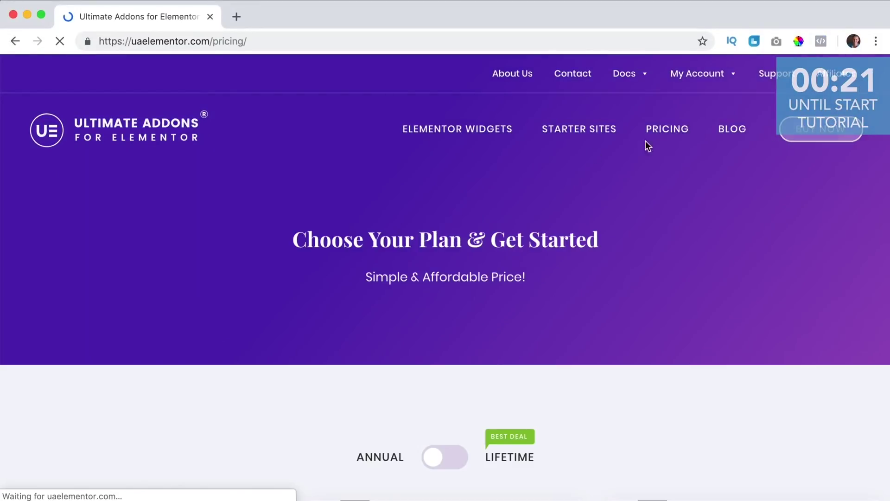
scroll(380, 211, down, 8)
click(142, 286)
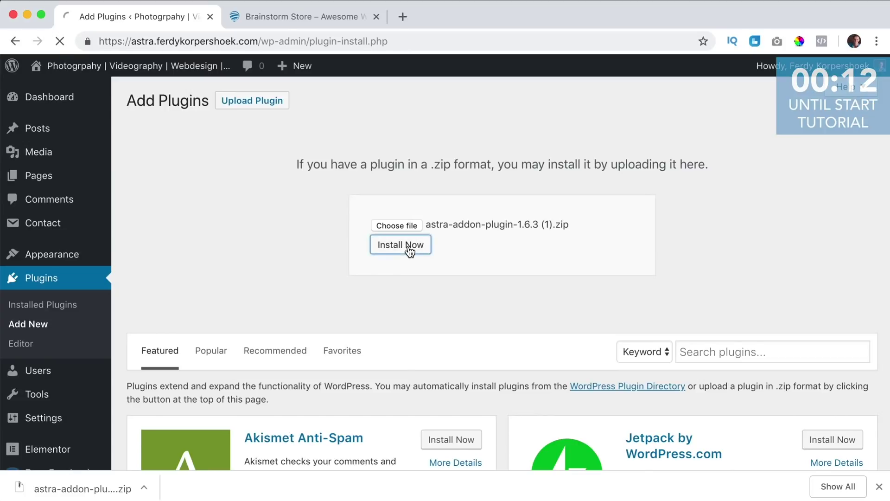
scroll(98, 278, down, 3)
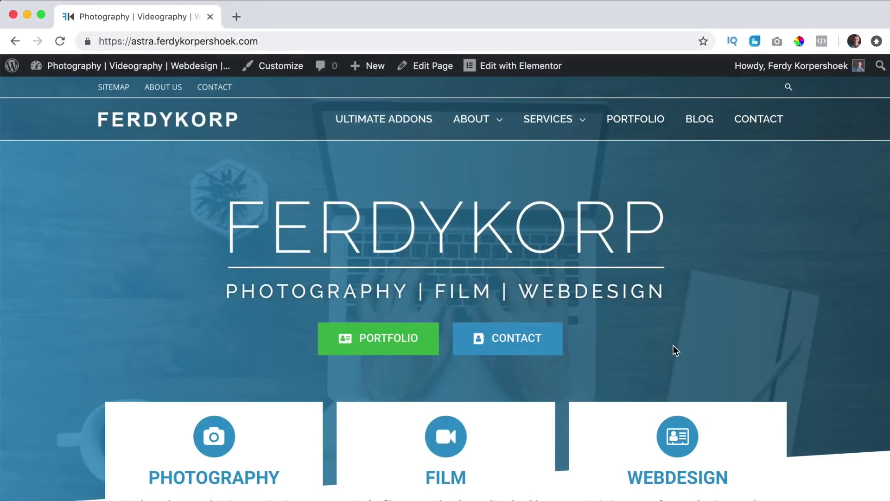
- Open the site's Ultimate Addons page in the Elementor editor
click(397, 119)
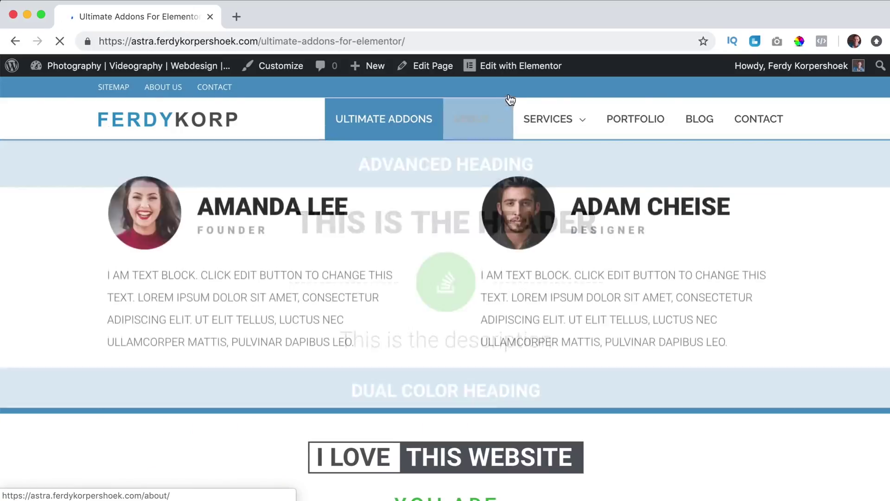
mouse_move(513, 69)
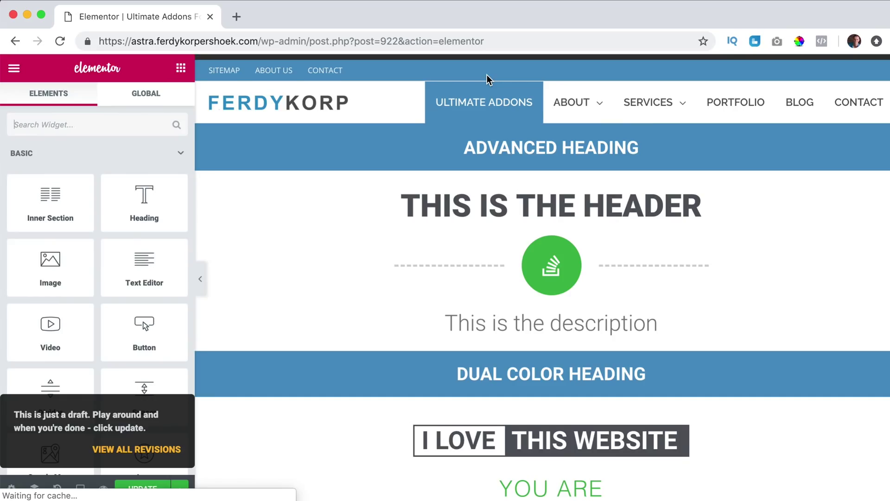
scroll(562, 212, down, 20)
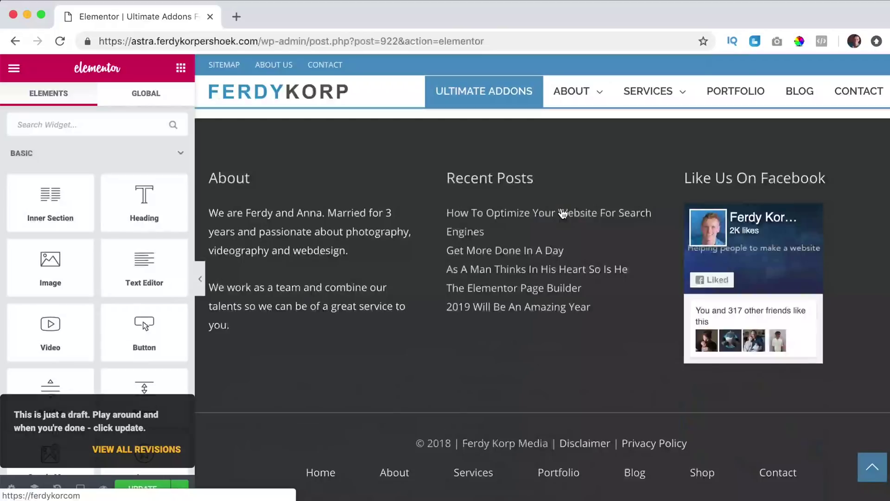
scroll(562, 213, up, 6)
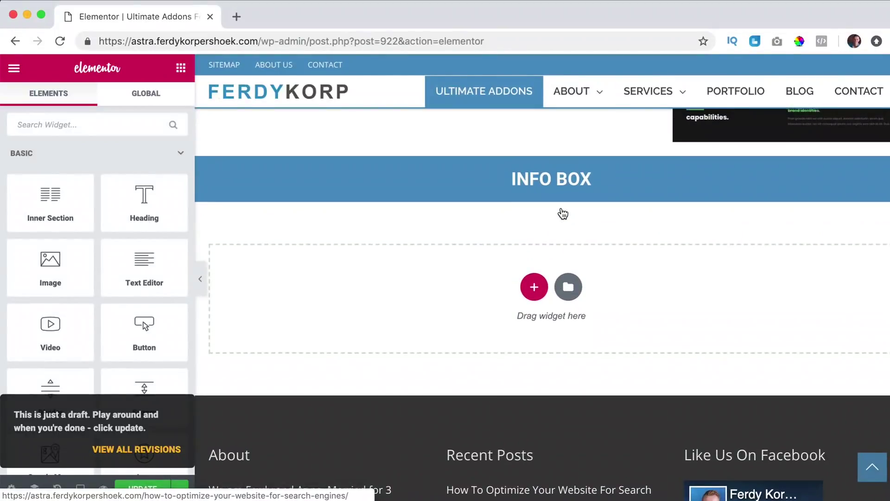
- Collapse the basic, pro and general widget categories and drag an Info Box under INFO BOX
click(175, 160)
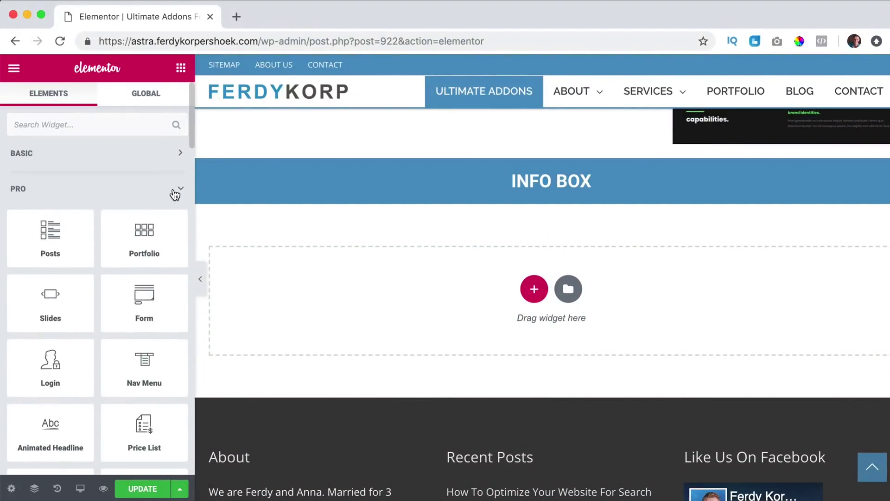
click(175, 193)
click(171, 229)
scroll(125, 278, down, 8)
scroll(53, 325, down, 4)
drag(173, 234, 398, 291)
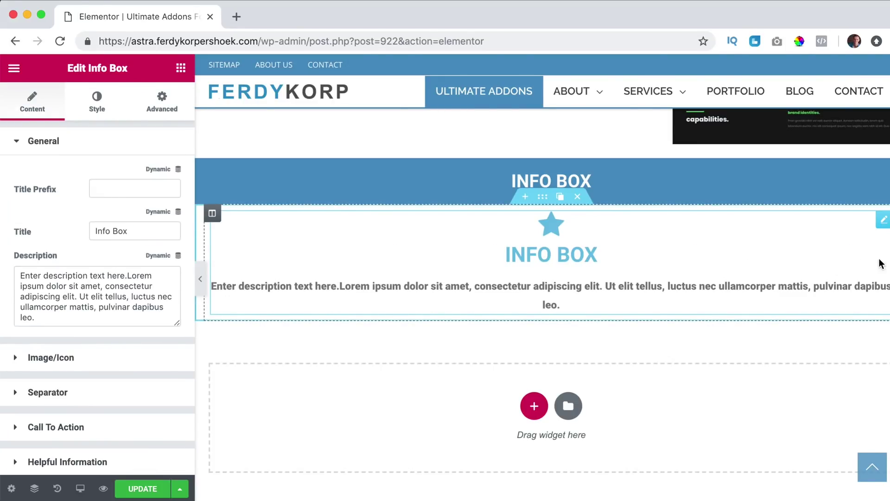
- Duplicate the Info Box column twice and delete the middle column's Info Box
click(229, 214)
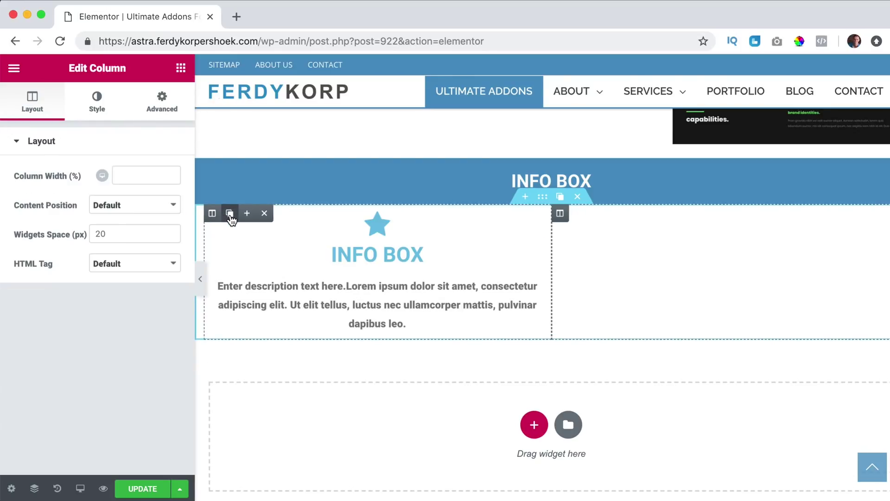
click(229, 214)
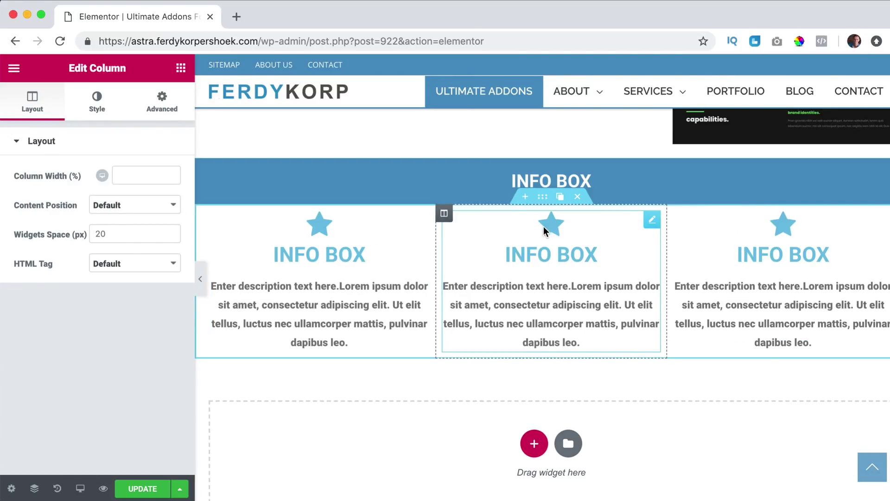
right_click(649, 231)
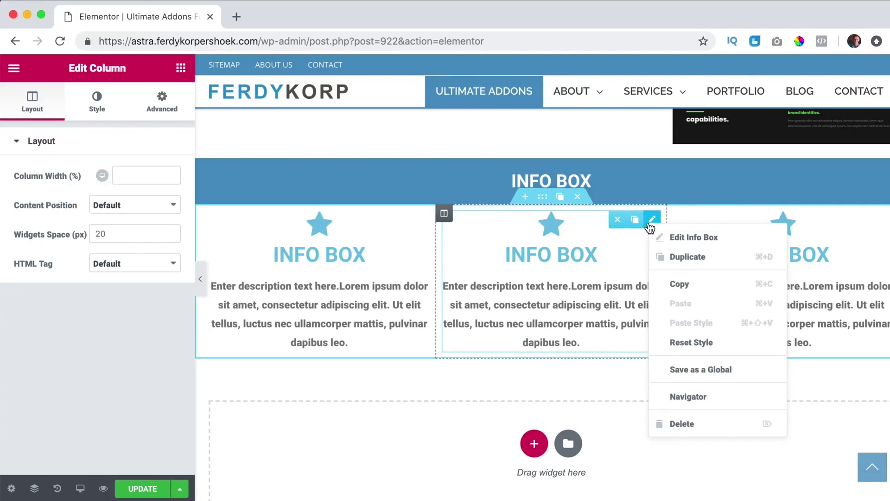
click(691, 422)
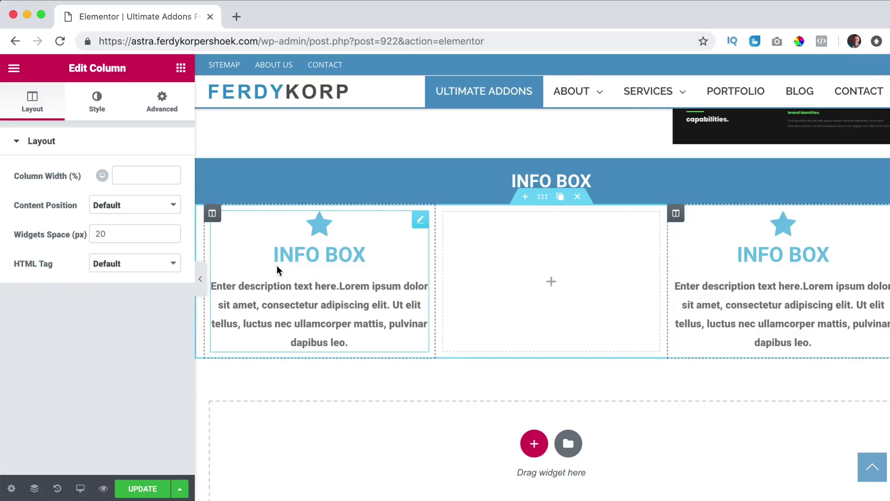
- Give the left card a CEO-prefixed full-name title and paste the WordPress bio as its description
click(380, 238)
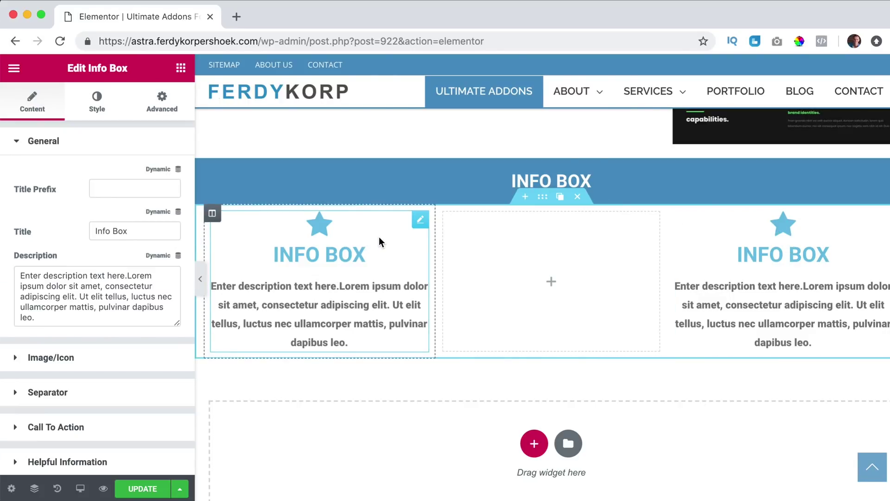
click(113, 185)
text(CEO)
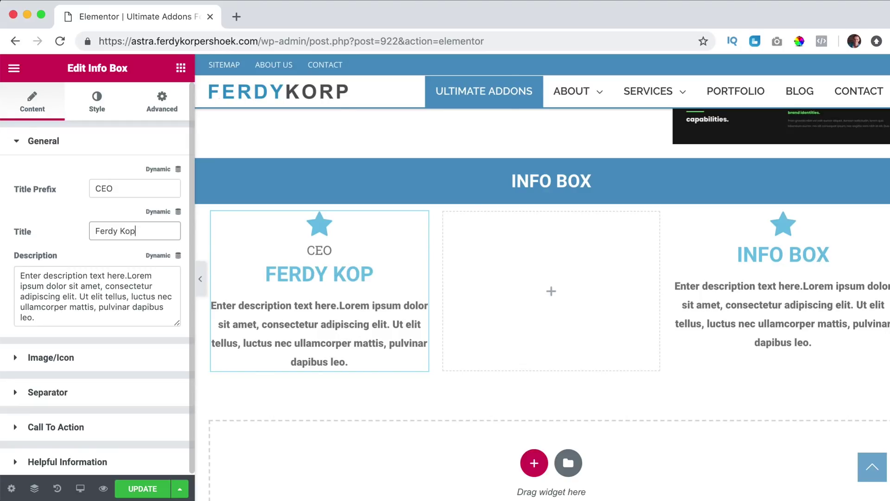
text(oek)
click(34, 317)
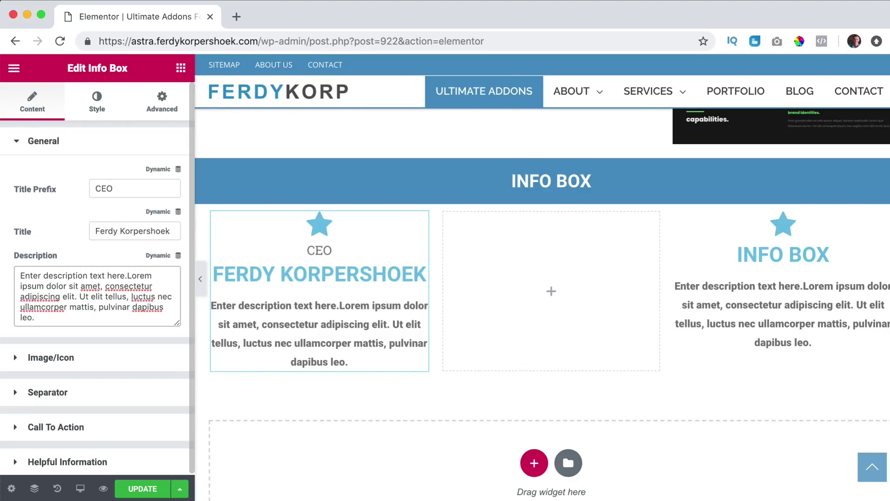
key(super+a)
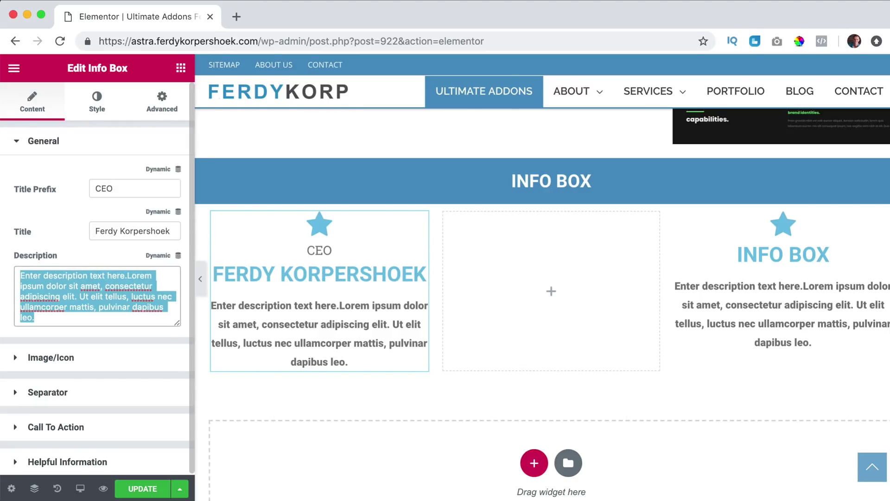
text(I love Wordpress. And I love to teach. In my daily live I combine those two passions and teach people how to make a website themselves.)
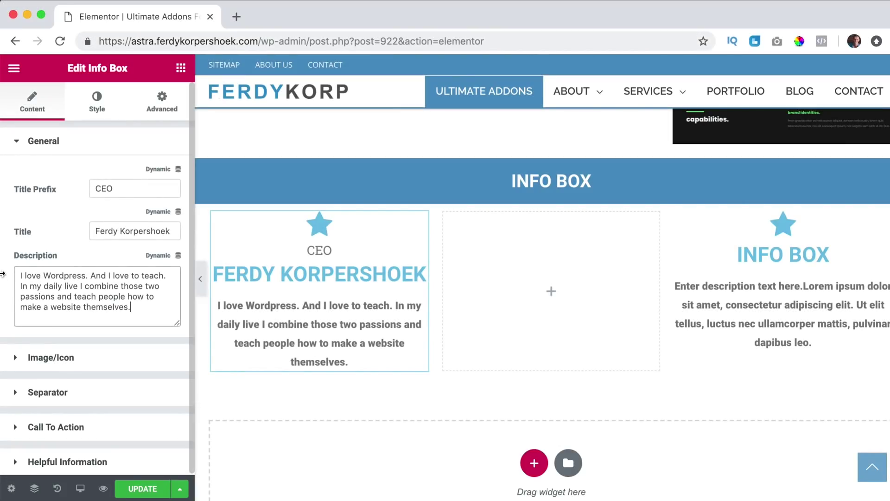
- Try every icon position for the star, then return it to Above Heading
click(57, 150)
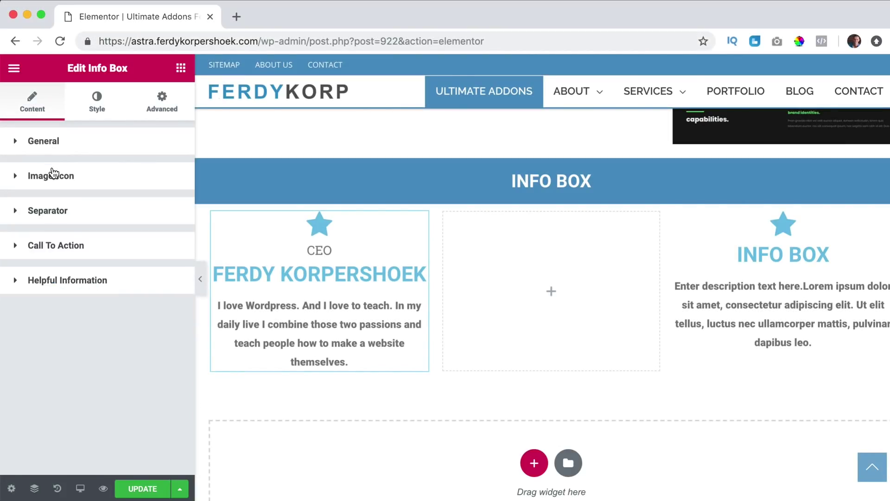
click(54, 175)
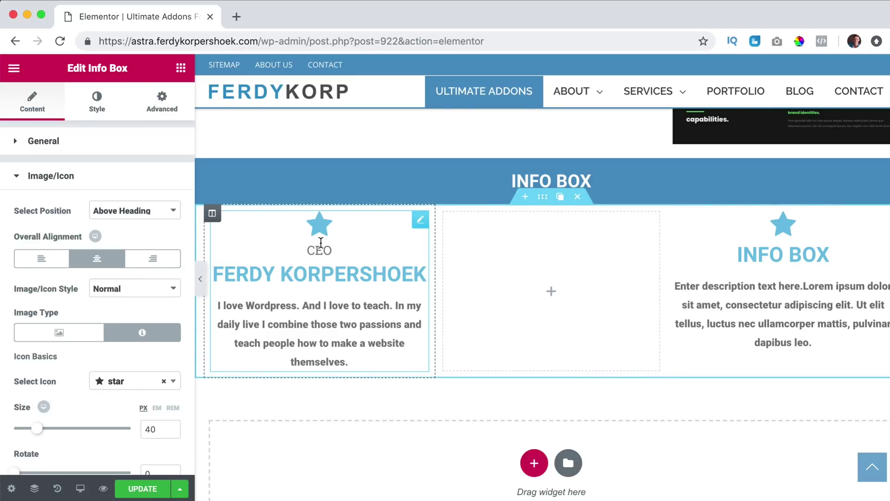
click(123, 211)
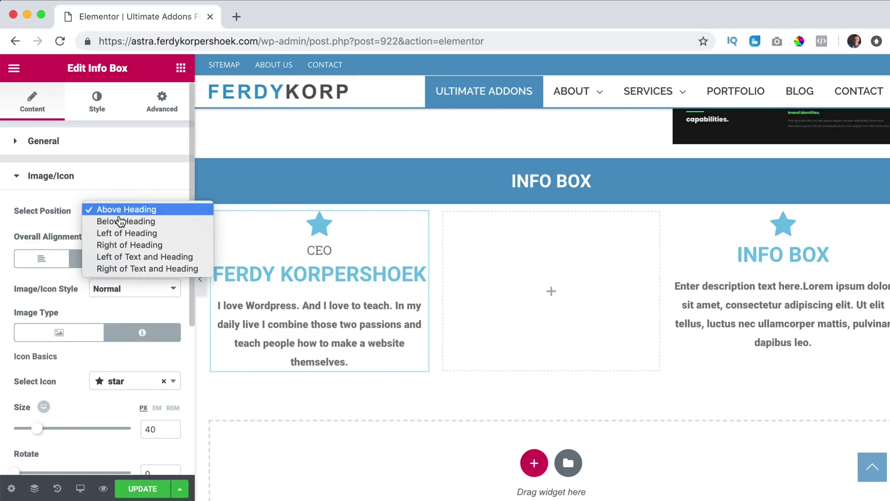
click(118, 226)
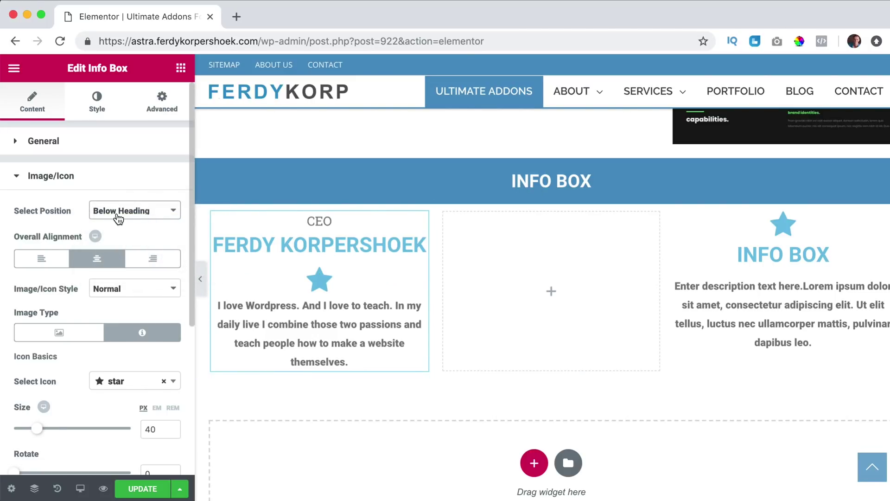
click(119, 214)
click(133, 221)
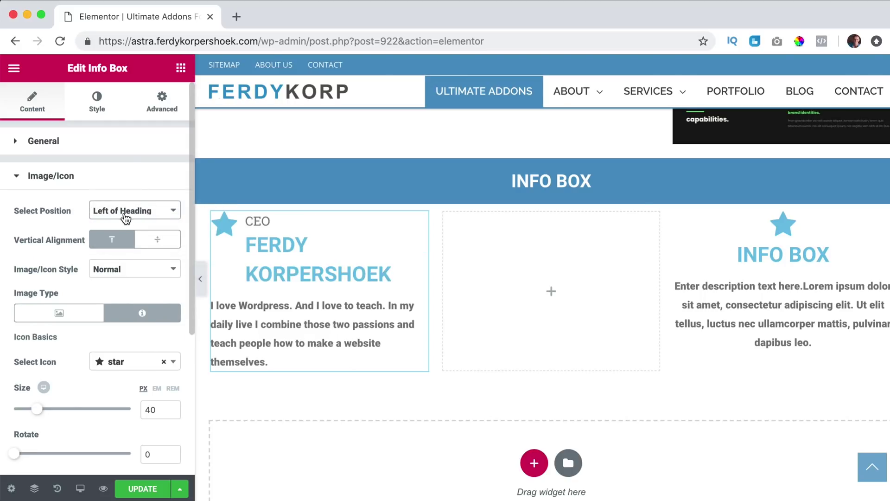
click(125, 216)
click(123, 222)
click(124, 214)
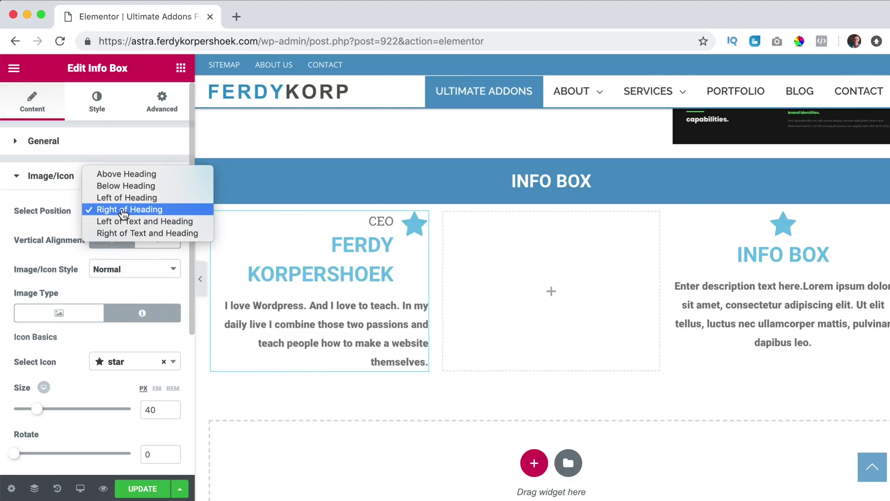
click(124, 227)
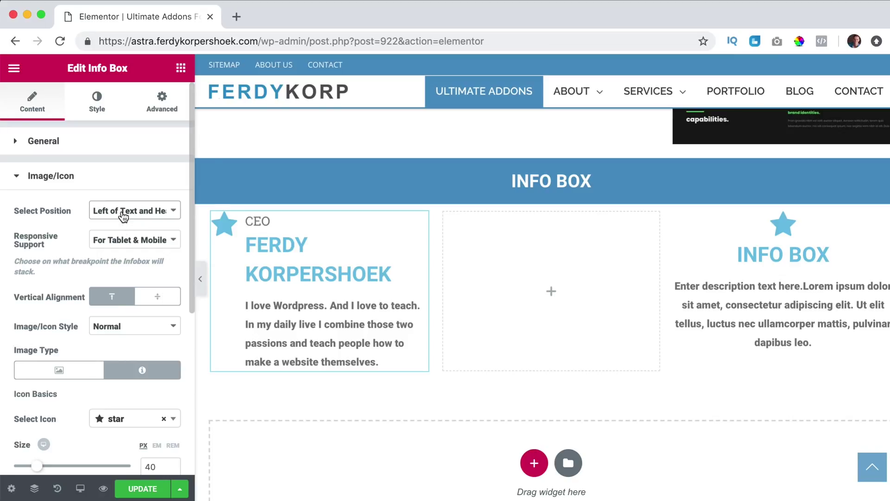
click(123, 215)
click(124, 224)
click(124, 213)
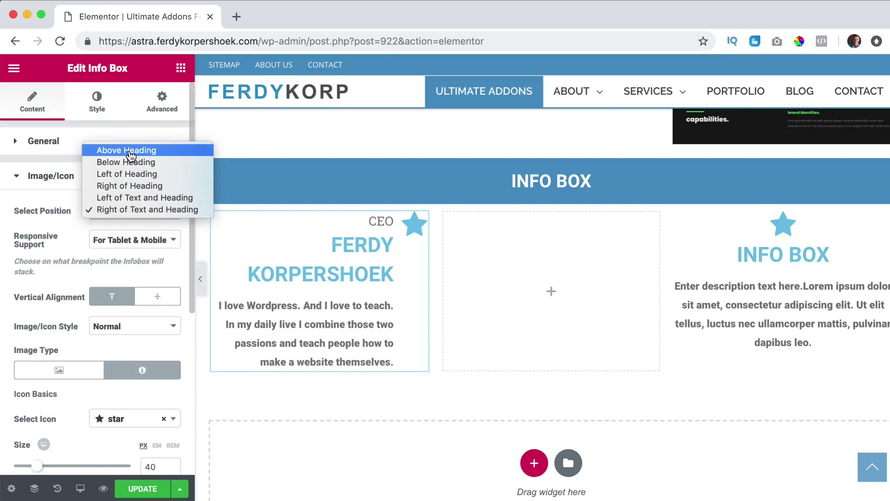
click(131, 156)
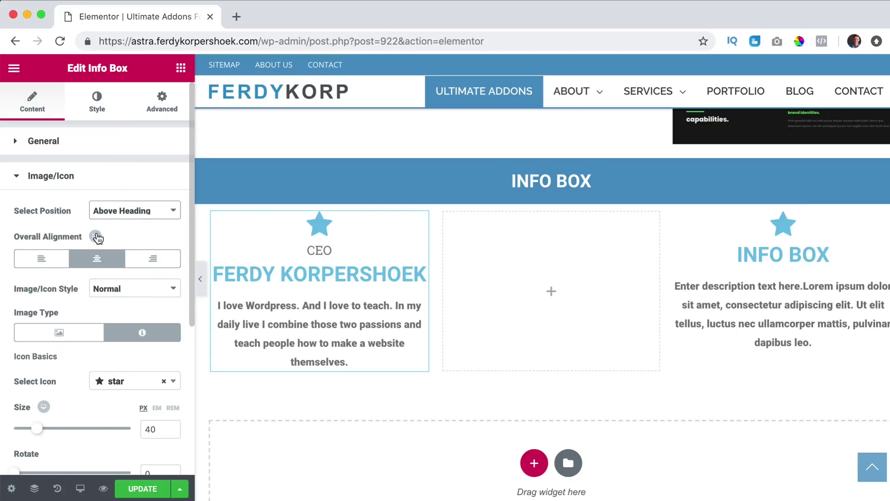
- Try right and left alignment, then centre the info box content
click(143, 260)
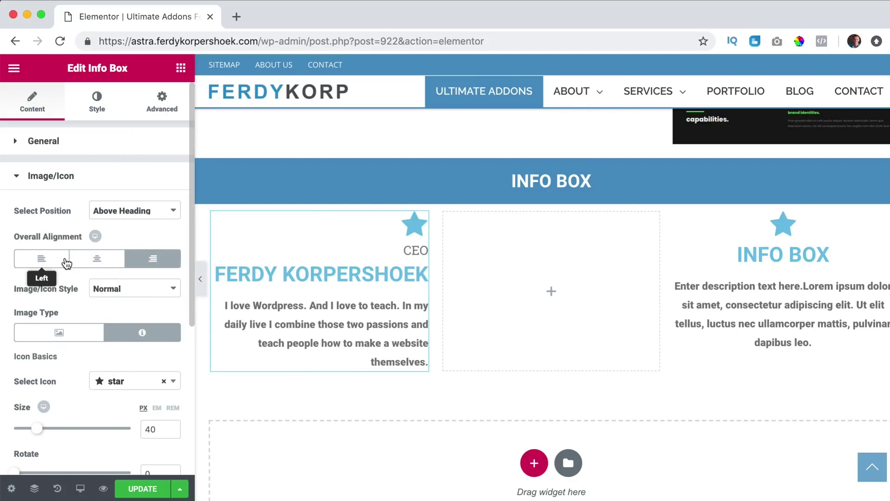
click(41, 258)
click(99, 260)
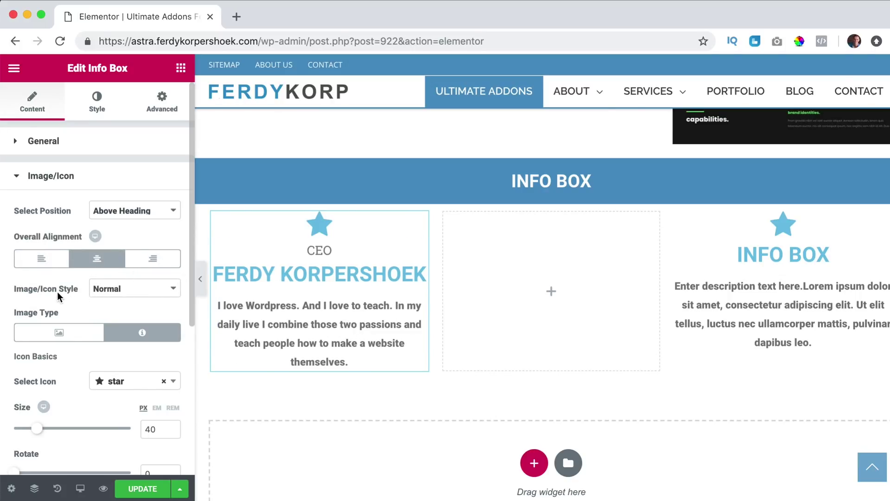
- Try circle and square icon backgrounds, then set the icon style to Design your own
click(118, 290)
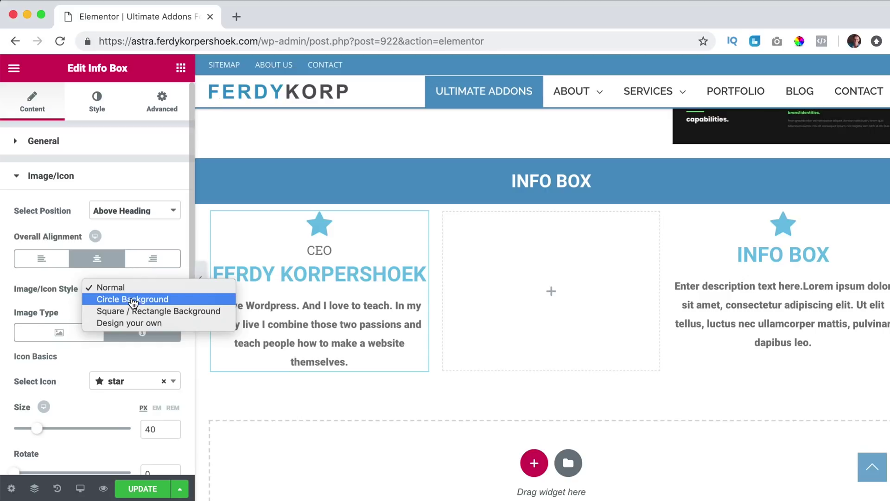
click(132, 299)
click(123, 289)
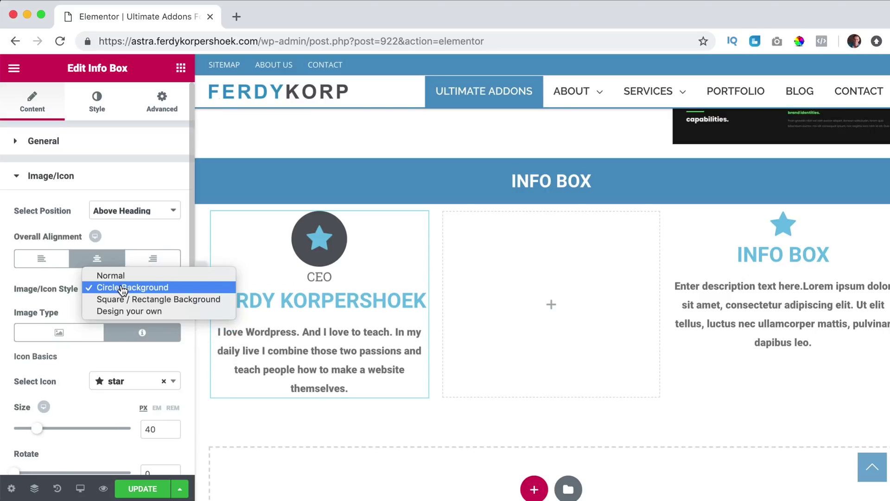
click(141, 304)
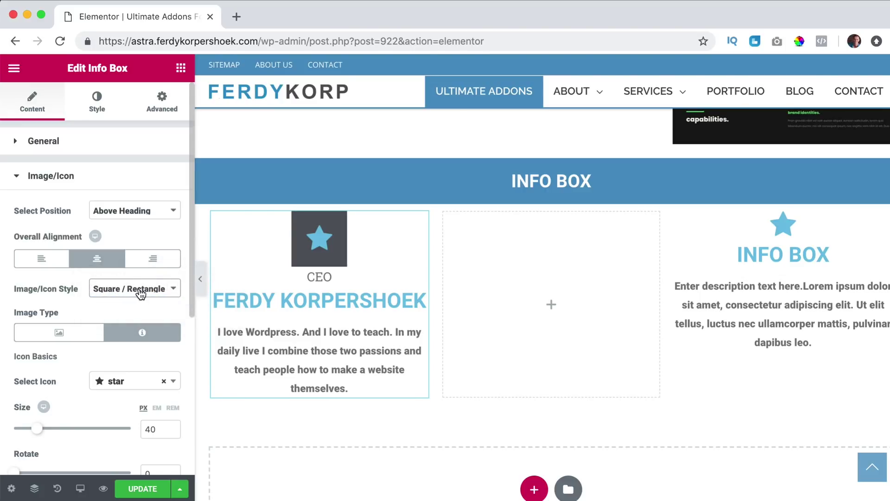
click(141, 292)
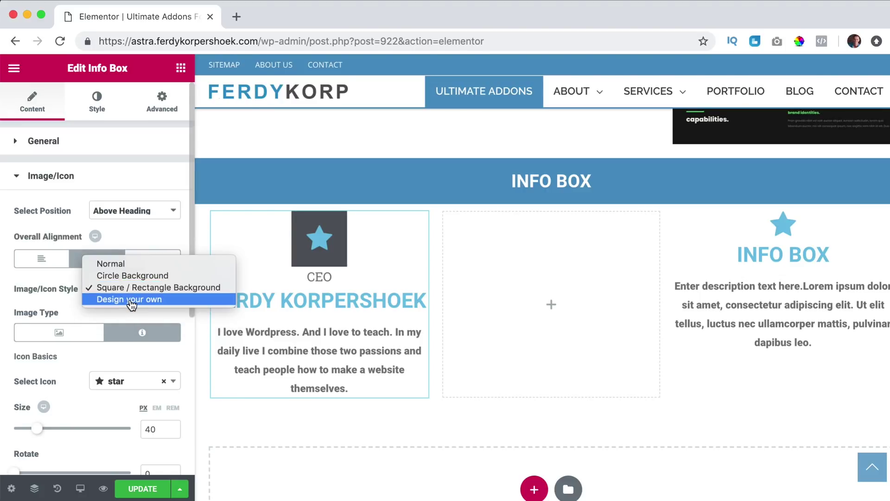
click(126, 300)
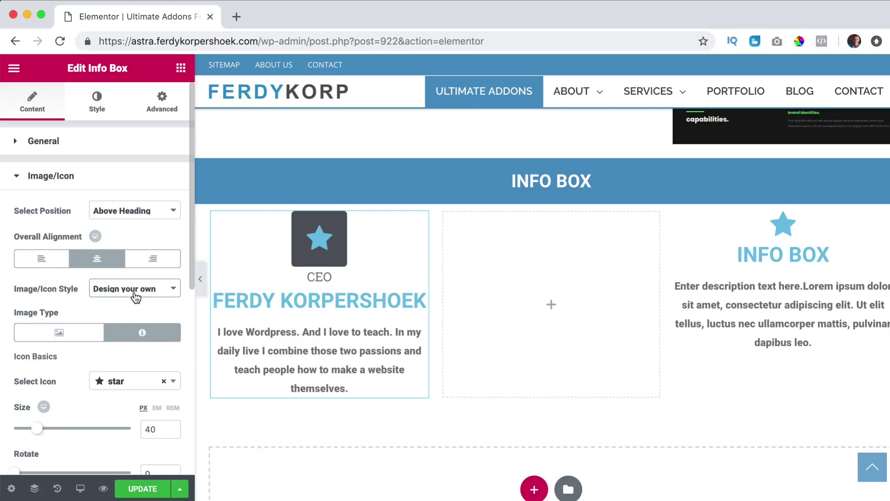
click(131, 292)
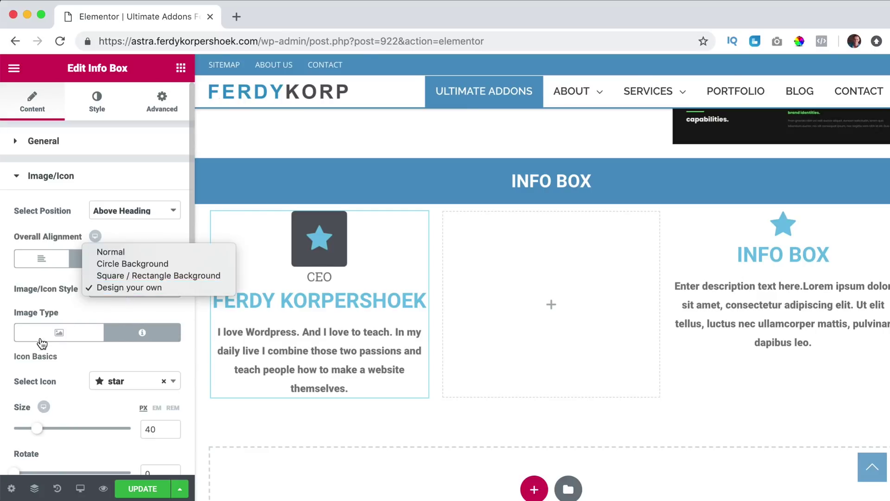
- Replace the star with the portrait photo from the media library
click(122, 253)
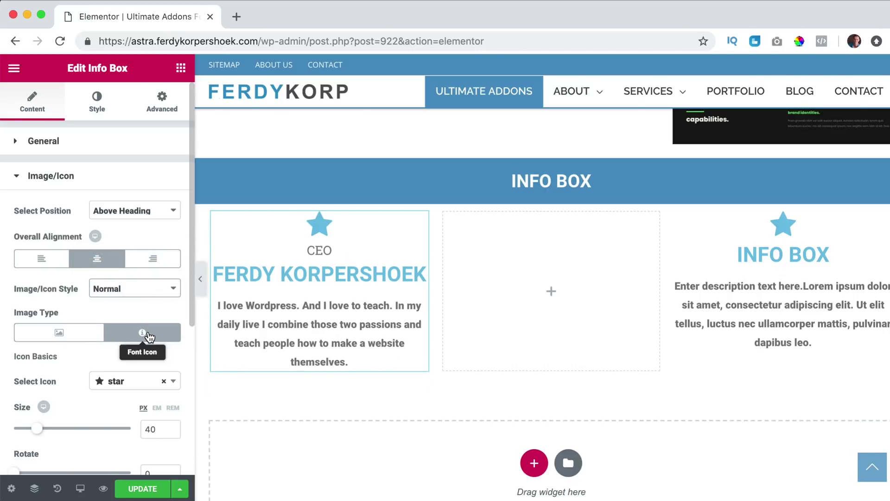
click(57, 333)
scroll(69, 337, down, 5)
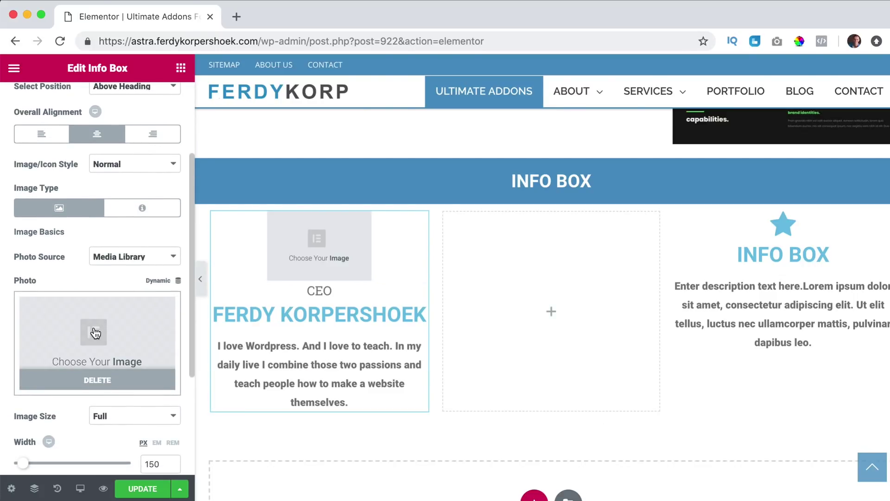
click(95, 333)
click(86, 227)
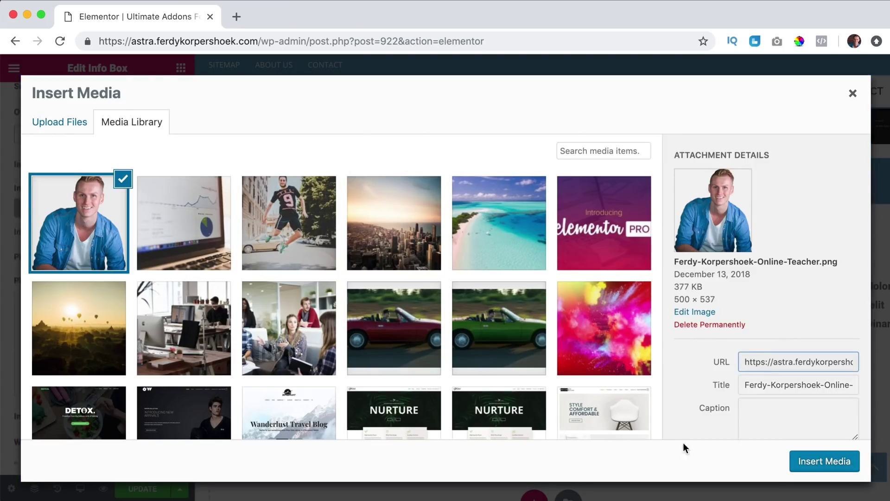
click(840, 465)
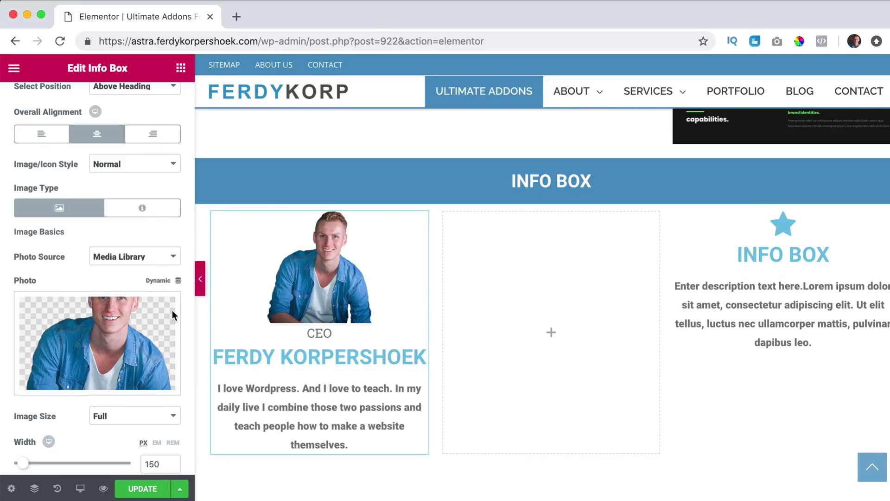
- Try the thumbnail, medium and large image sizes, then set the portrait width to 90 px
scroll(122, 326, down, 3)
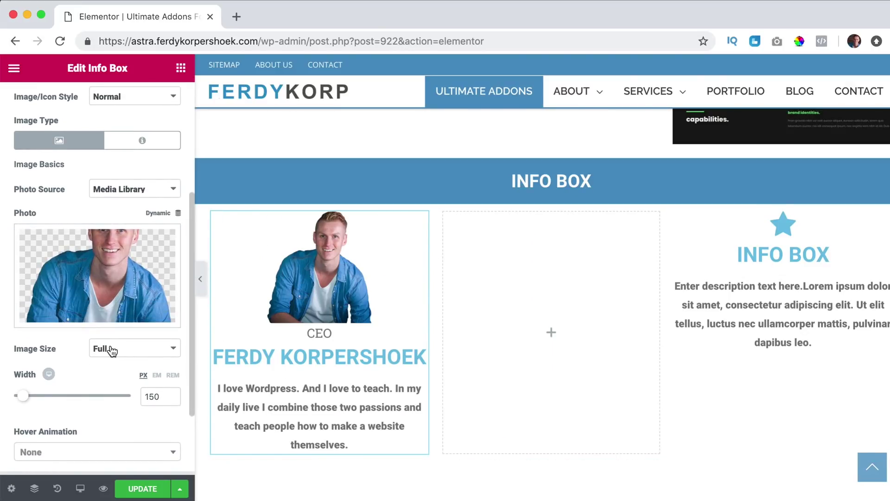
click(112, 348)
click(117, 300)
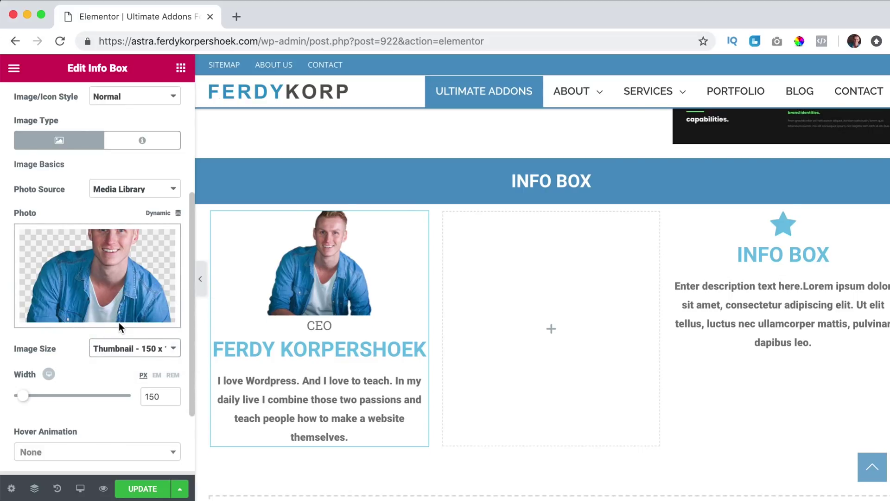
click(114, 349)
click(122, 358)
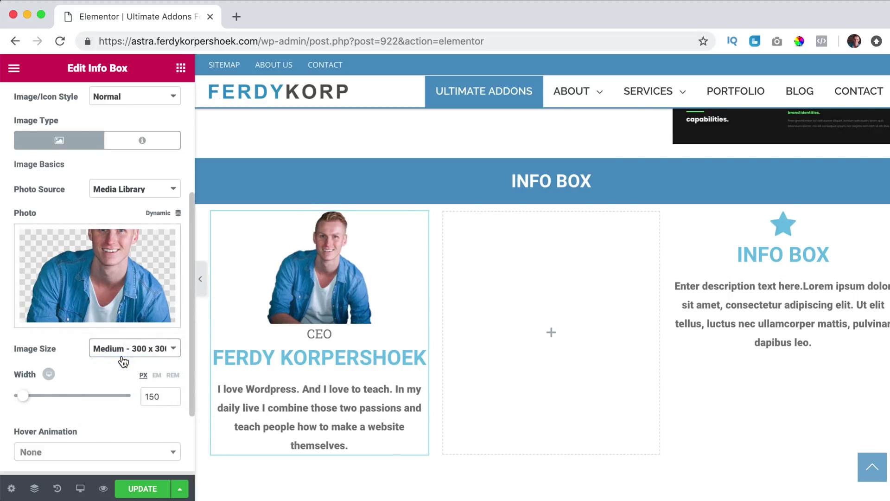
click(123, 355)
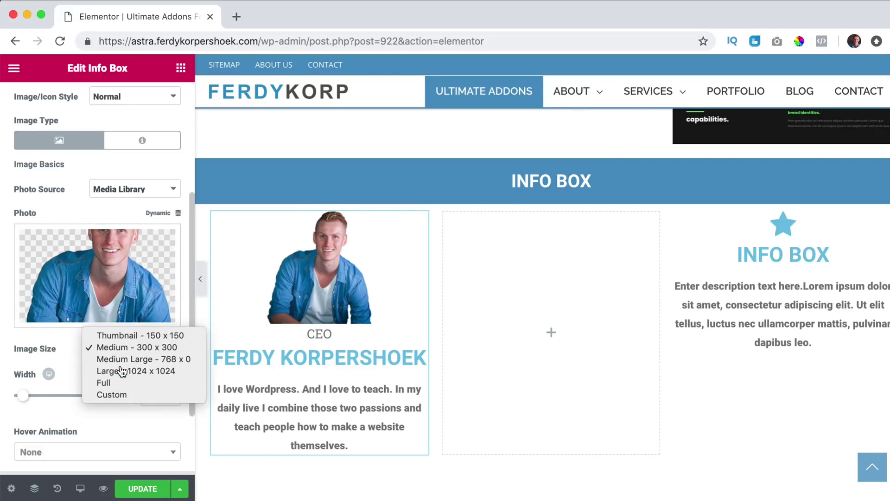
click(121, 369)
mouse_move(26, 398)
mouse_down()
mouse_move(34, 397)
mouse_move(22, 399)
mouse_up()
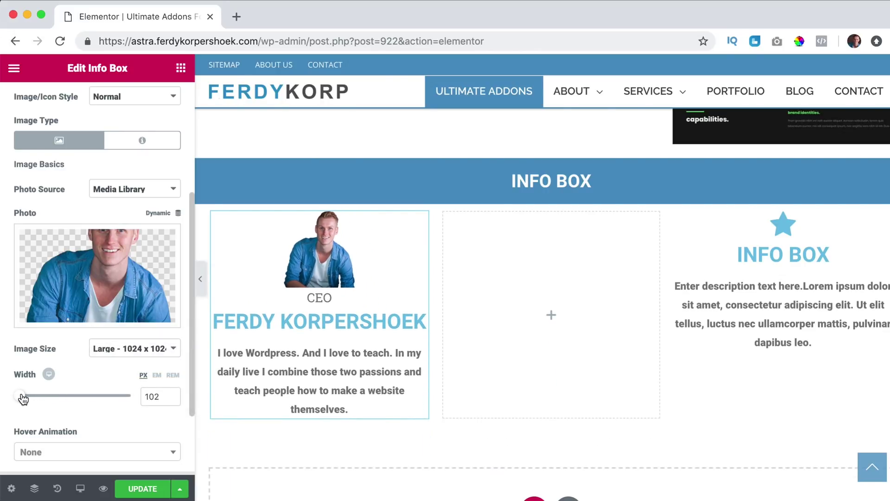
drag(22, 397, 21, 397)
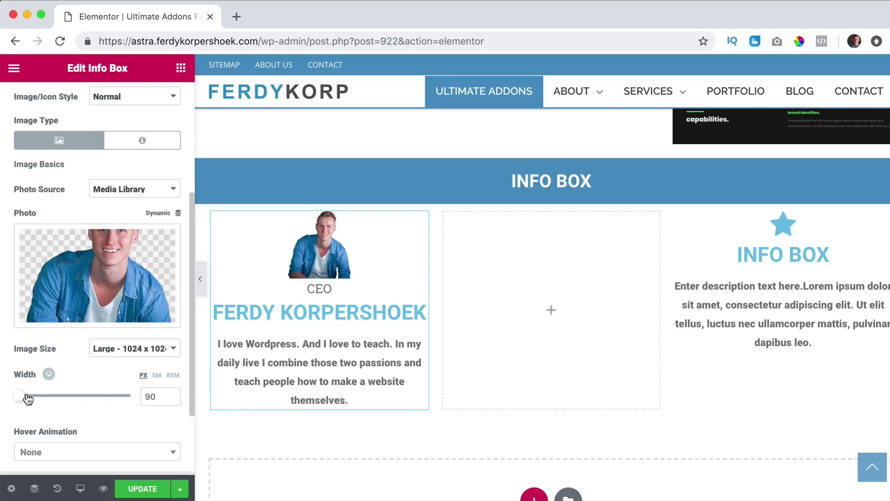
scroll(68, 393, down, 4)
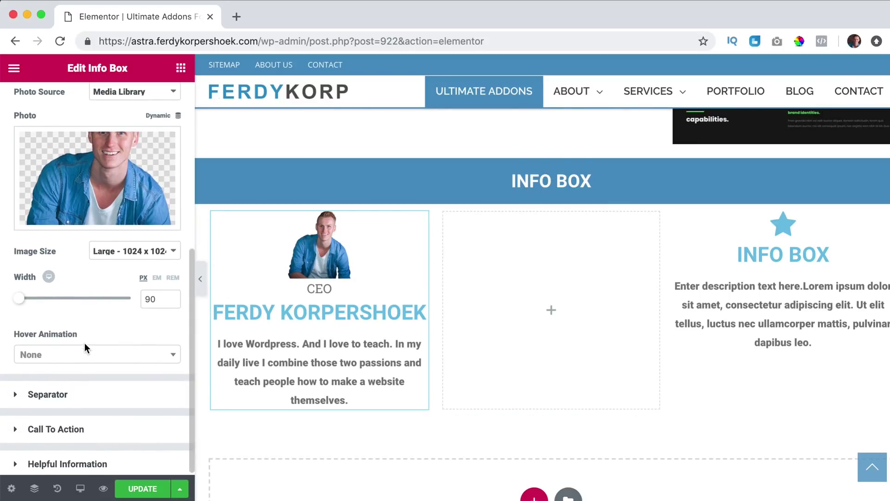
- Set the photo's hover animation to Grow after trying Shrink
click(84, 348)
click(62, 234)
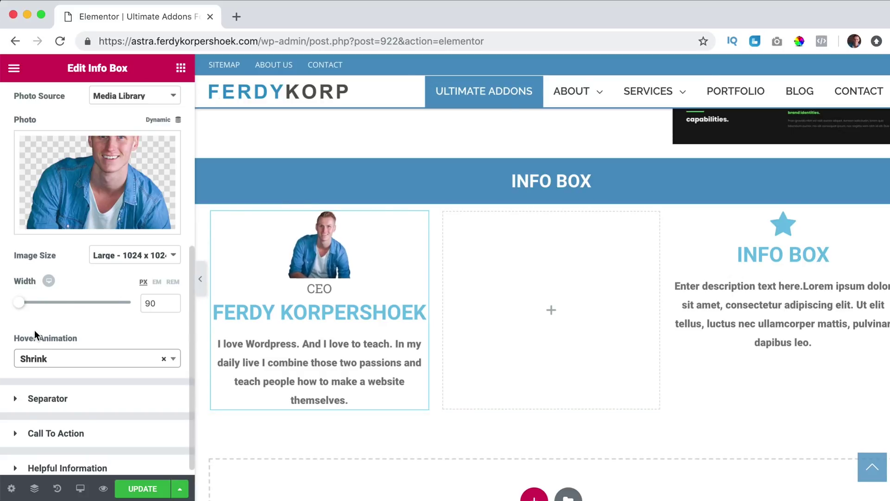
click(35, 362)
click(41, 222)
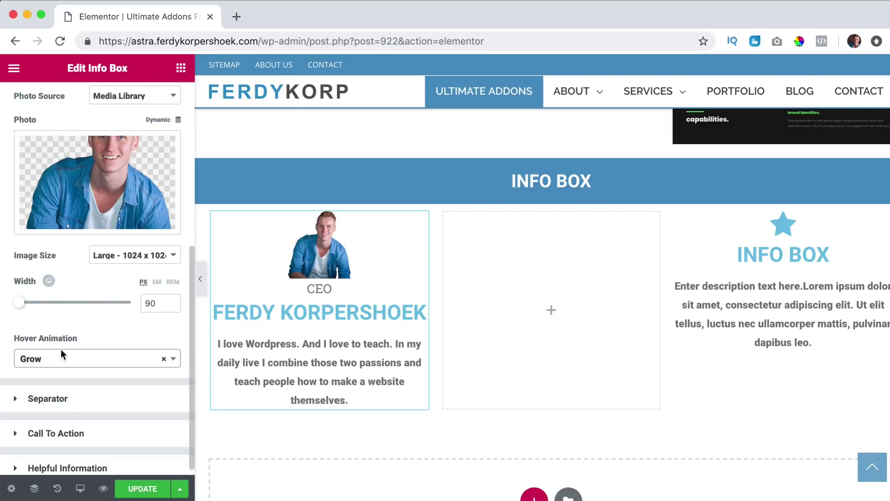
- Turn on the separator under the name and colour it blue
click(42, 397)
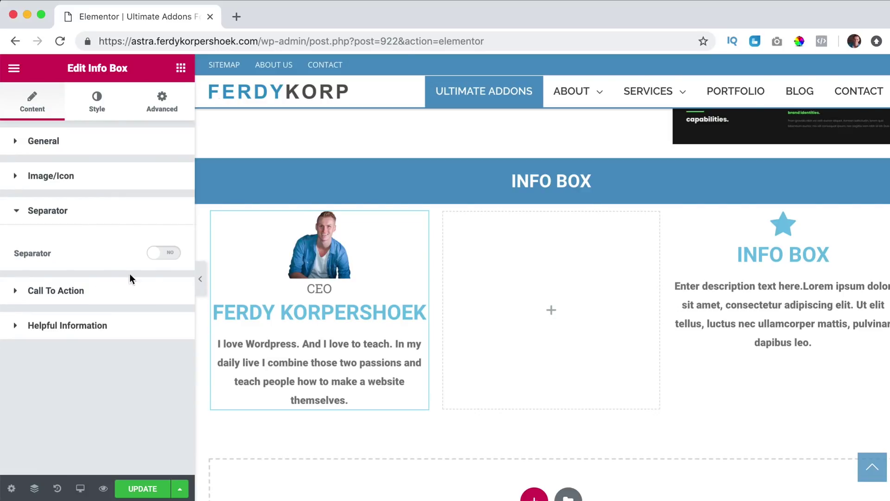
click(165, 254)
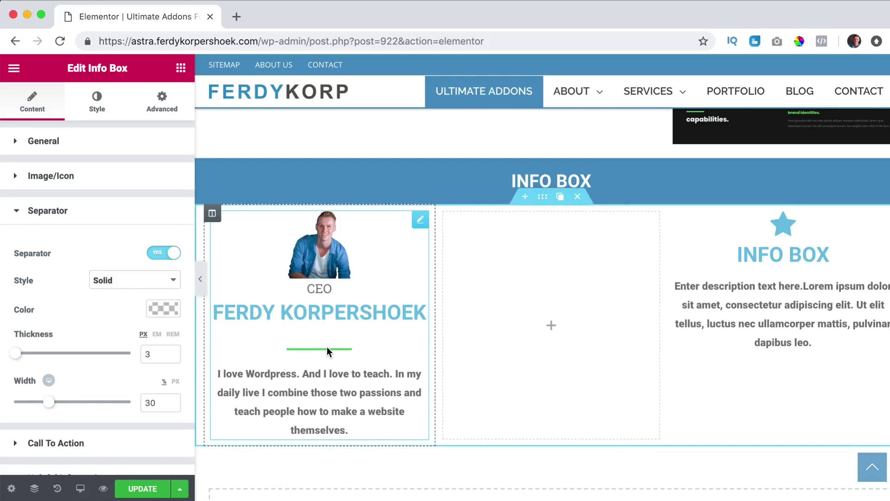
click(162, 309)
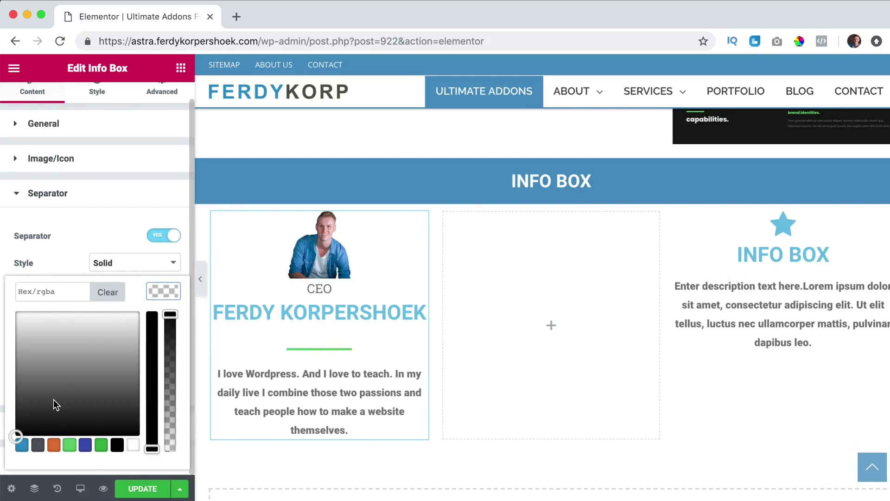
click(22, 445)
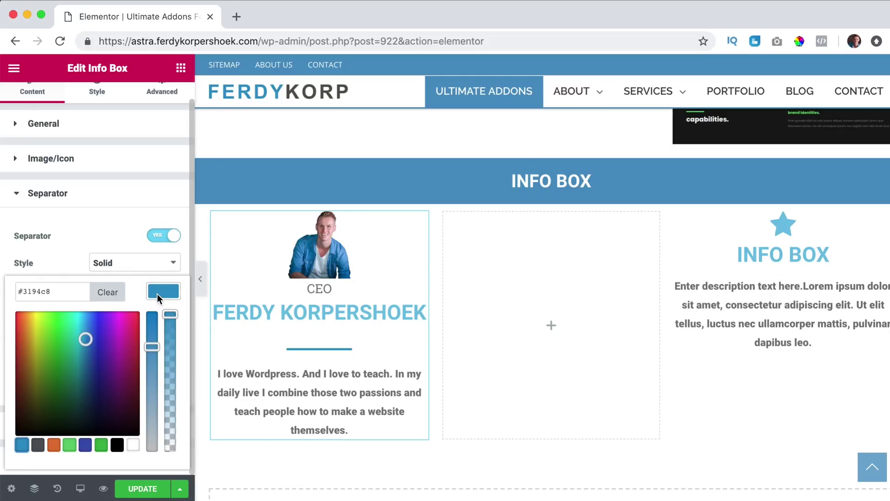
click(157, 293)
- Try dashed, dotted and double separator styles, then keep it Solid
click(116, 261)
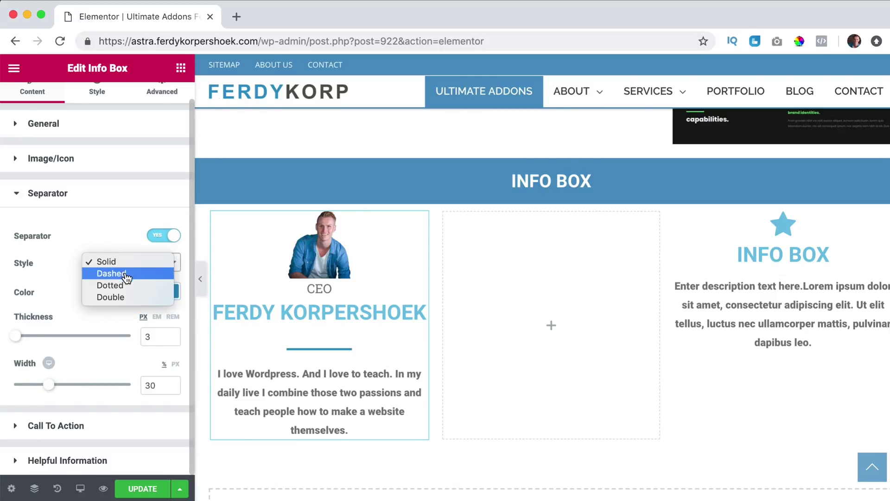
click(122, 273)
click(133, 268)
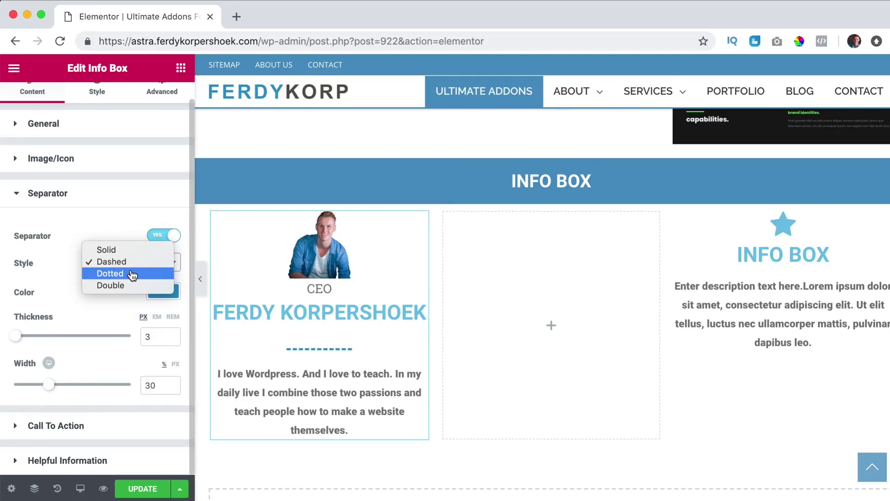
click(132, 277)
click(116, 263)
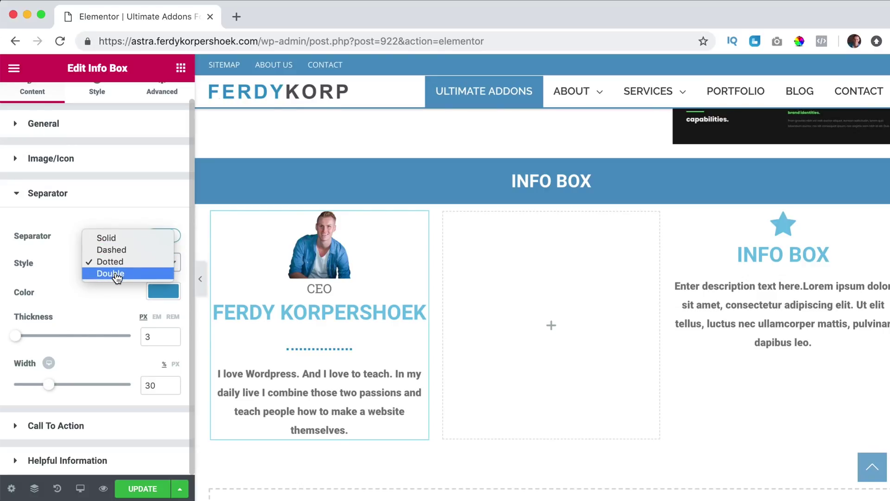
click(111, 273)
click(134, 263)
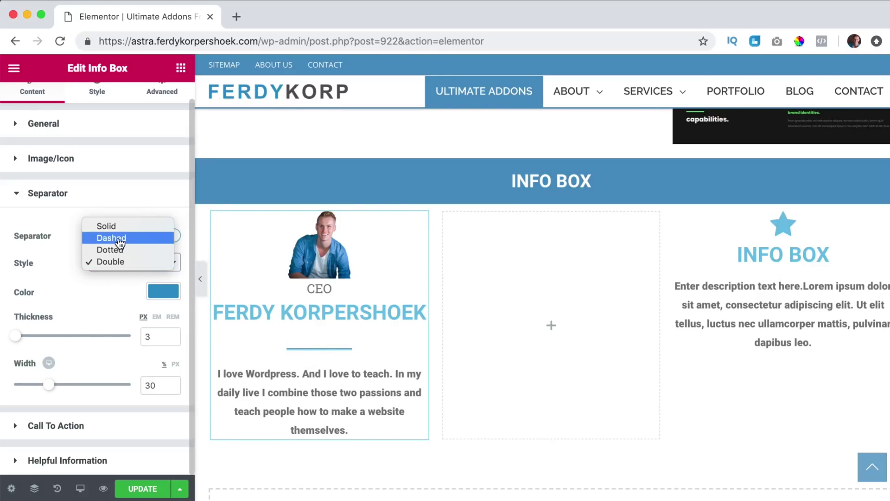
click(119, 227)
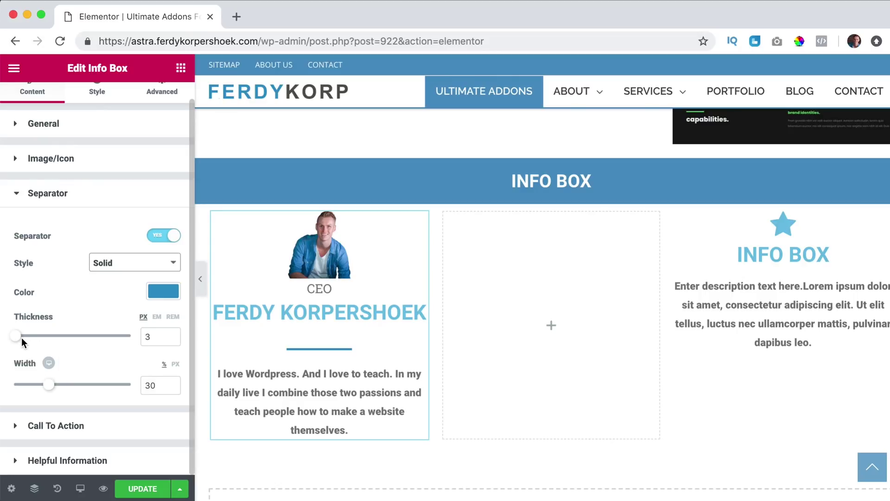
- Set the separator thickness to 4 and its width to 60 PX
drag(21, 338, 20, 341)
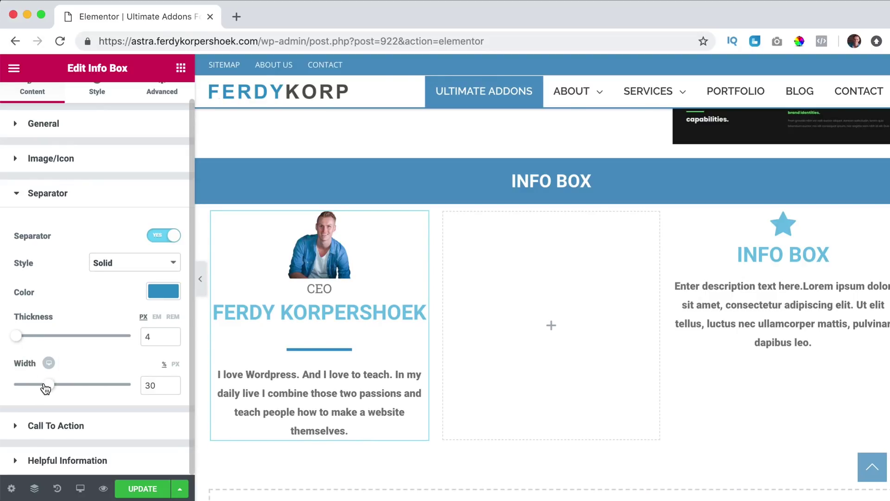
drag(45, 388, 69, 390)
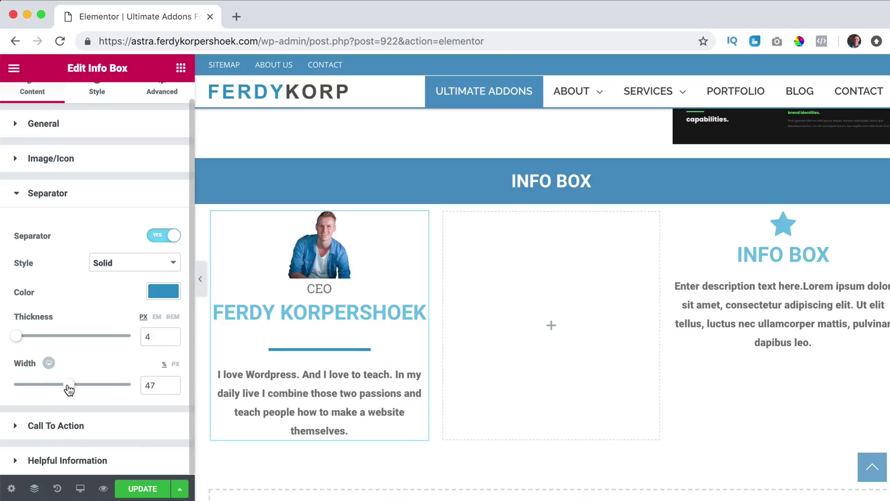
click(175, 364)
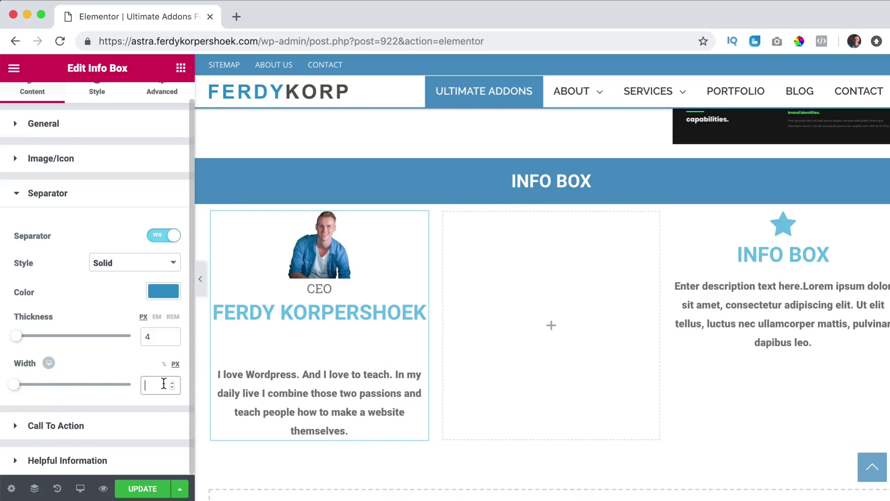
text(30)
text(60)
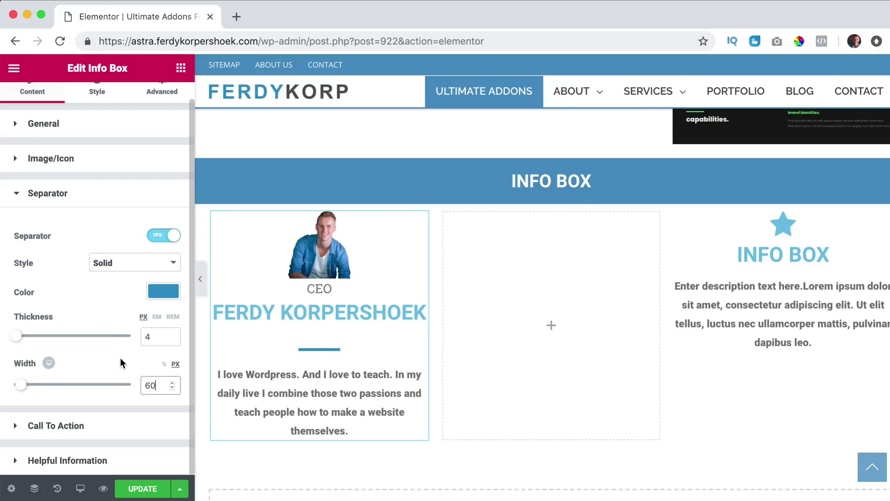
click(78, 426)
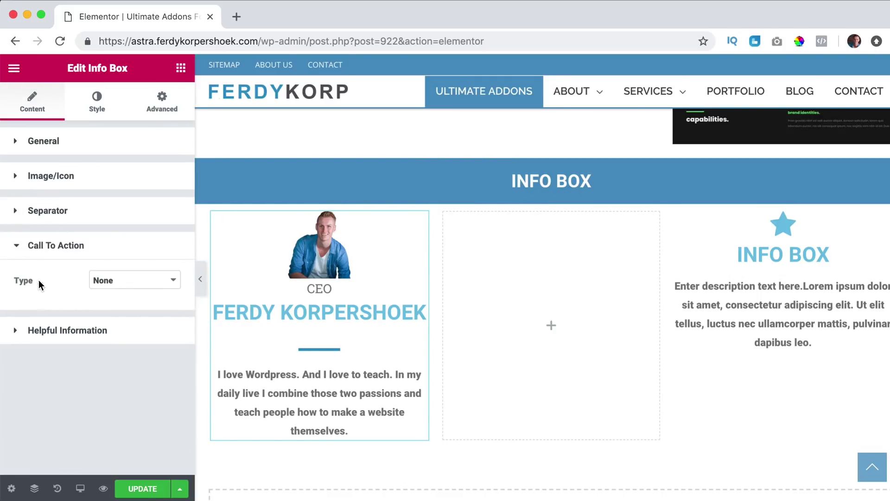
- Make the call to action a button labelled Read More
click(116, 283)
click(118, 292)
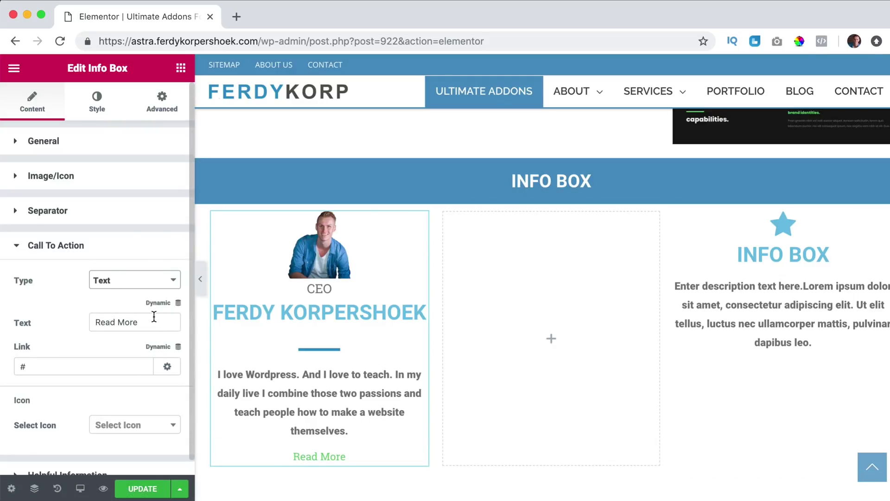
drag(68, 368, 6, 368)
click(124, 281)
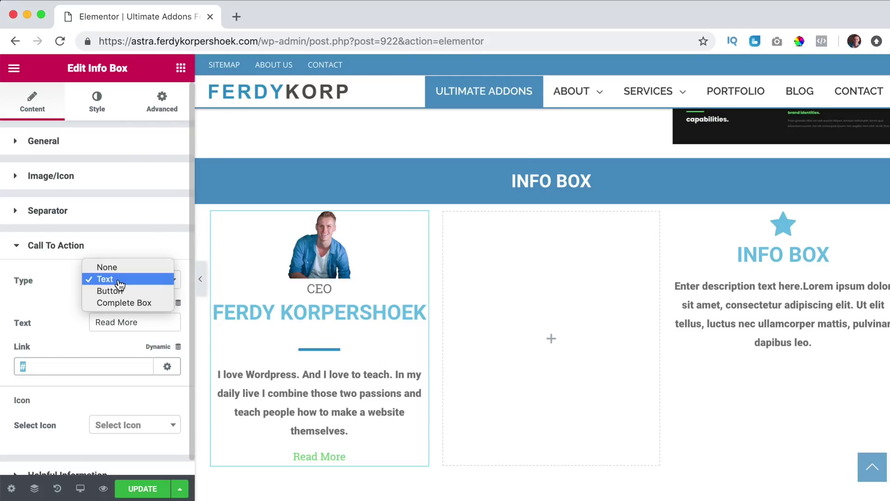
click(117, 291)
scroll(234, 322, down, 1)
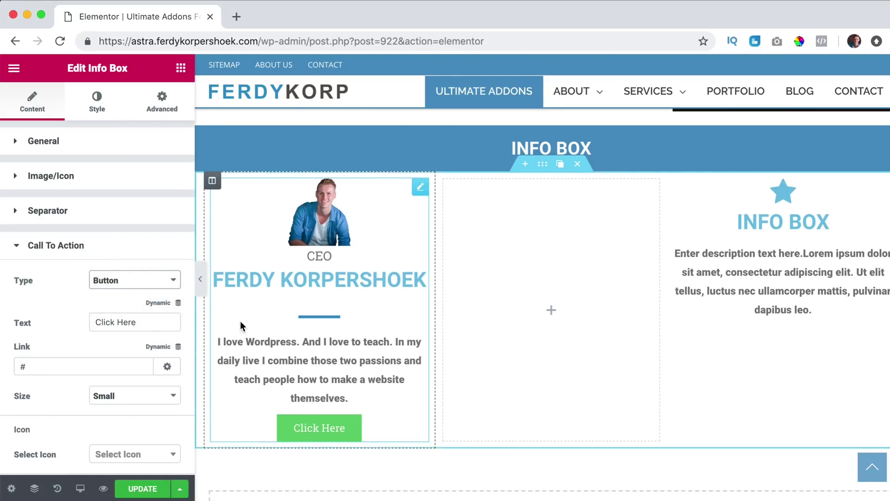
drag(145, 319, 55, 318)
text(Read More)
key(Tab)
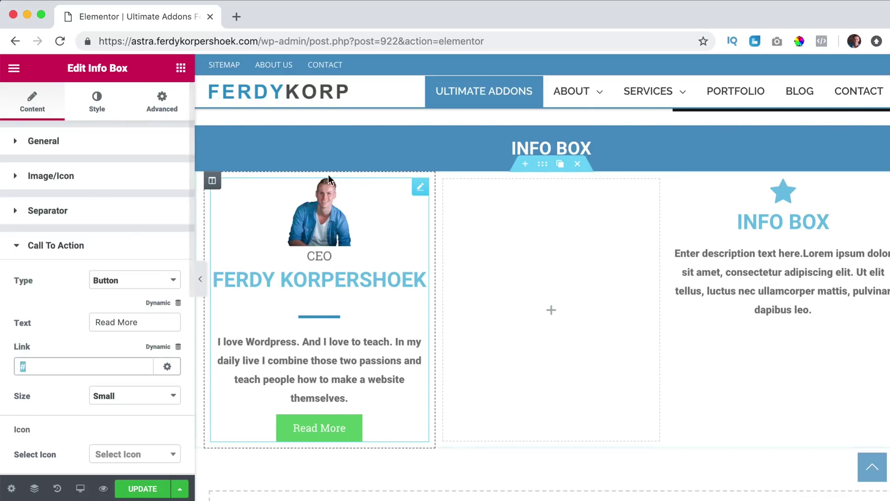
- Link the Read More button to the team member's page on the site
click(262, 42)
click(262, 43)
drag(262, 43, 60, 366)
key(super+c)
click(60, 366)
key(super+v)
text(ferdy-)
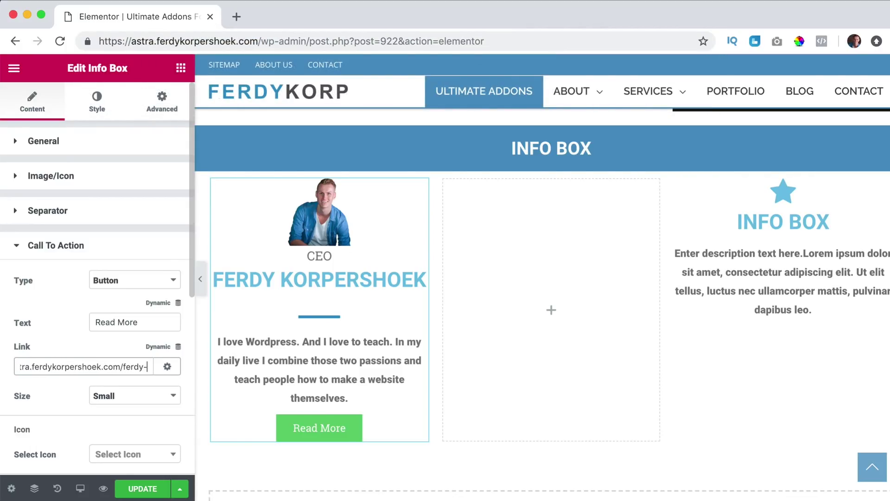
text(korpershoek)
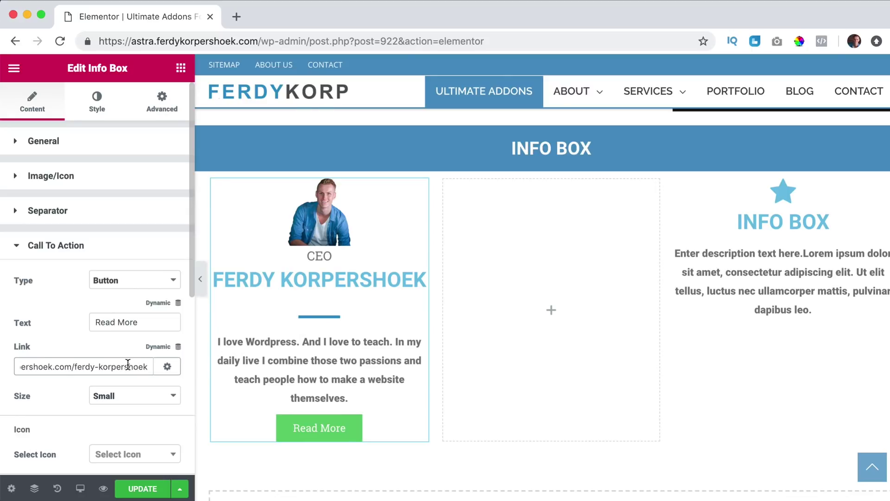
- Try a medium button size, then set the Read More button back to Small
click(127, 398)
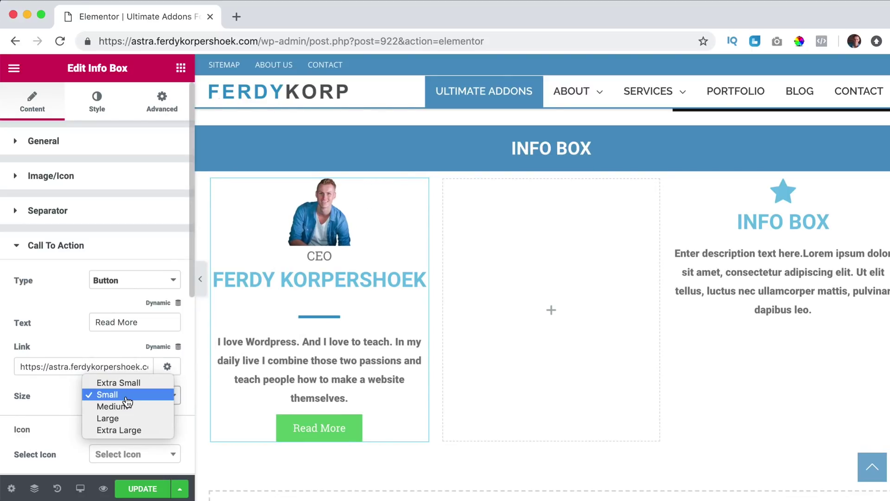
click(124, 406)
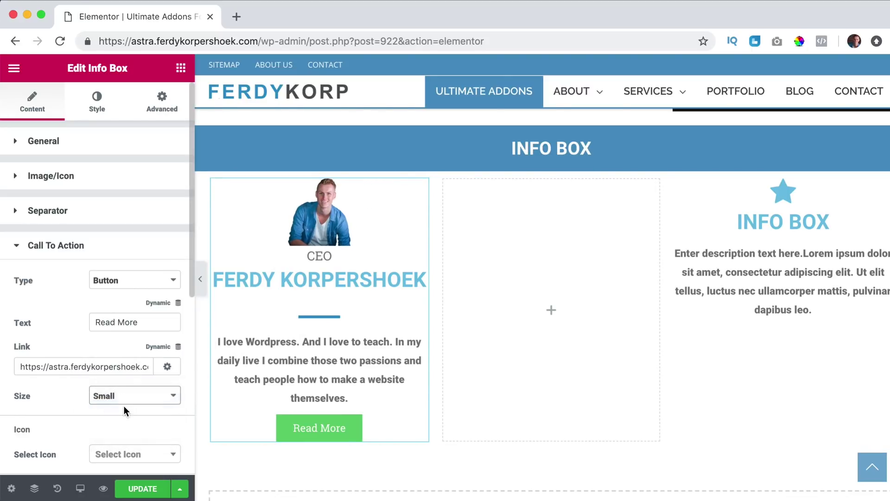
click(95, 396)
click(132, 382)
scroll(109, 268, down, 5)
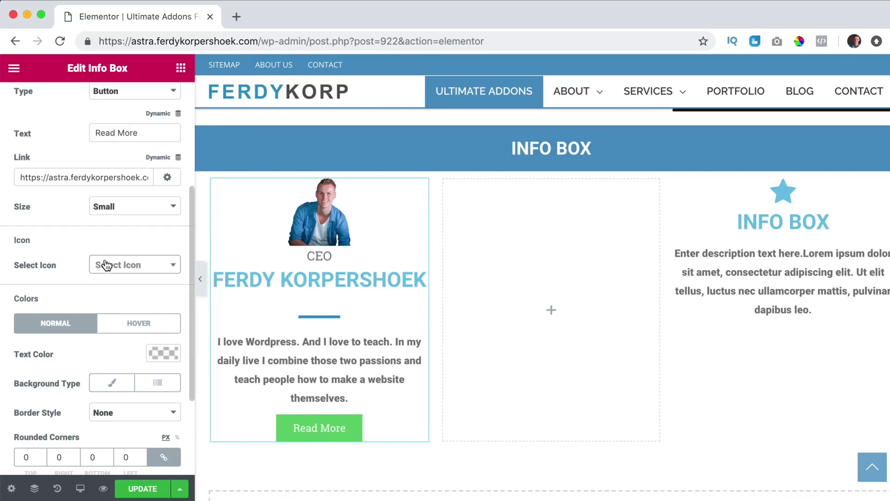
- Give the Read More button a classic blue background colour
scroll(63, 321, down, 3)
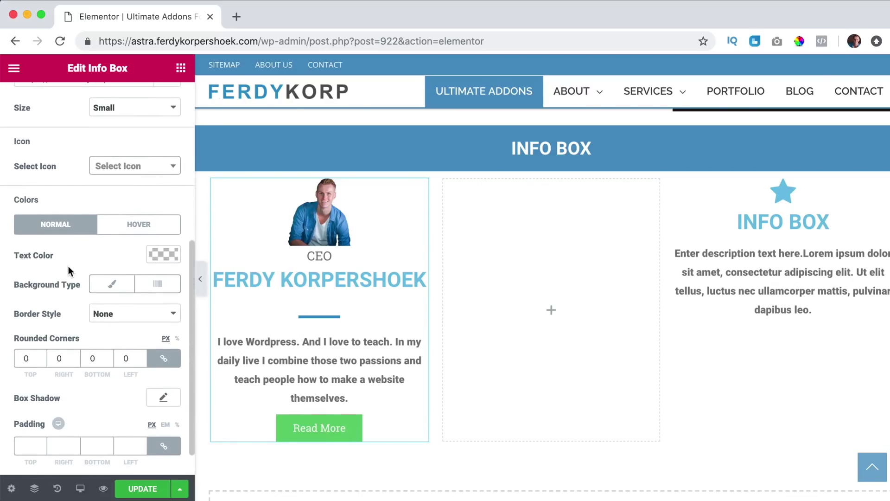
click(111, 285)
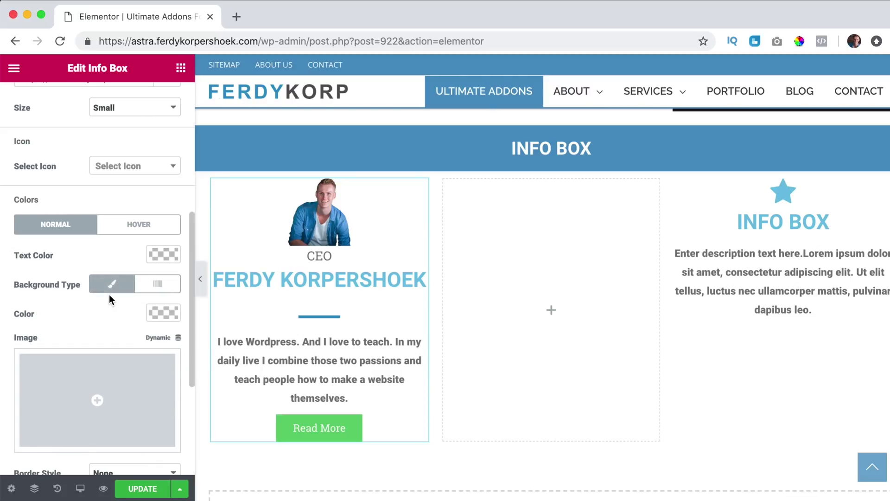
scroll(69, 352, down, 3)
click(157, 226)
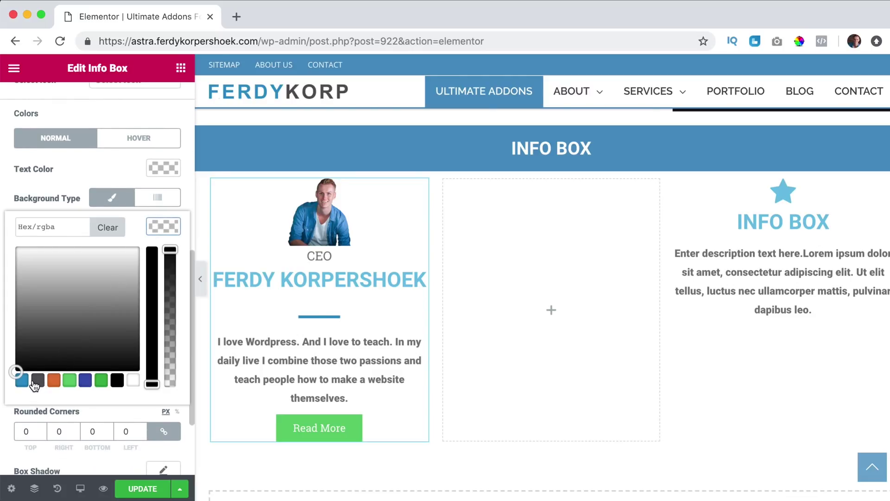
click(23, 381)
click(160, 227)
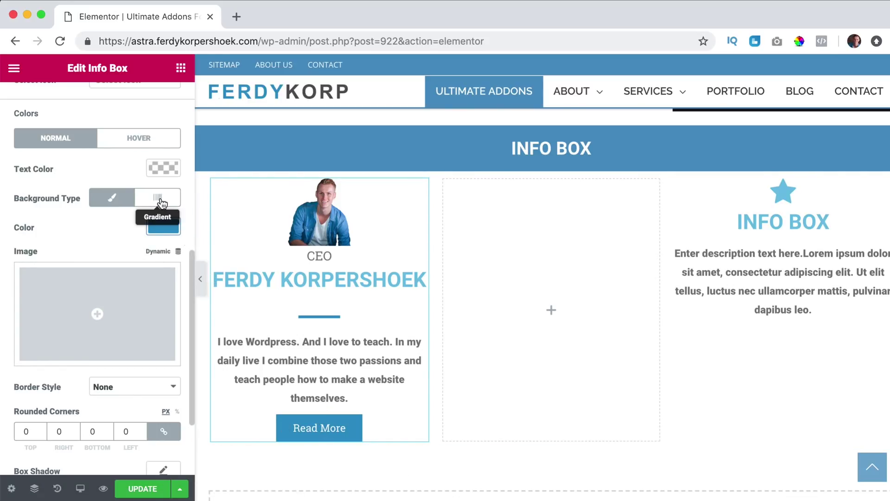
- Set the button's hover background to Classic with the green preset #3eb54a
click(139, 138)
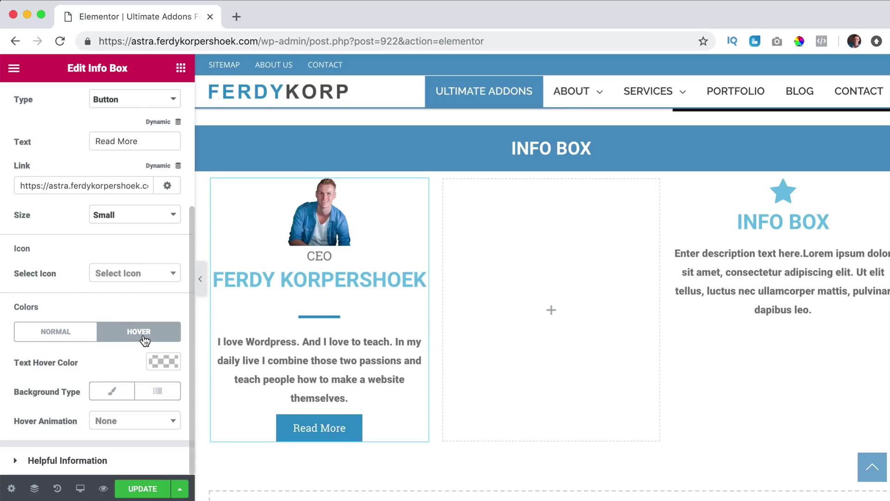
click(112, 391)
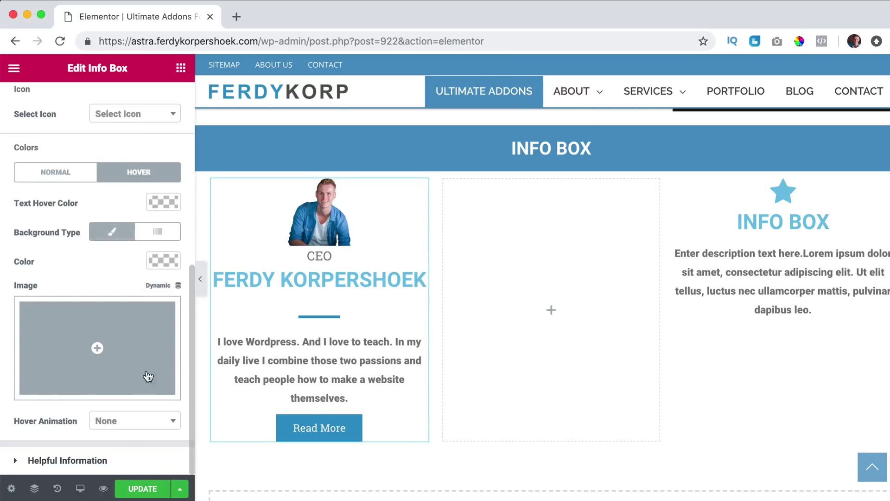
click(160, 259)
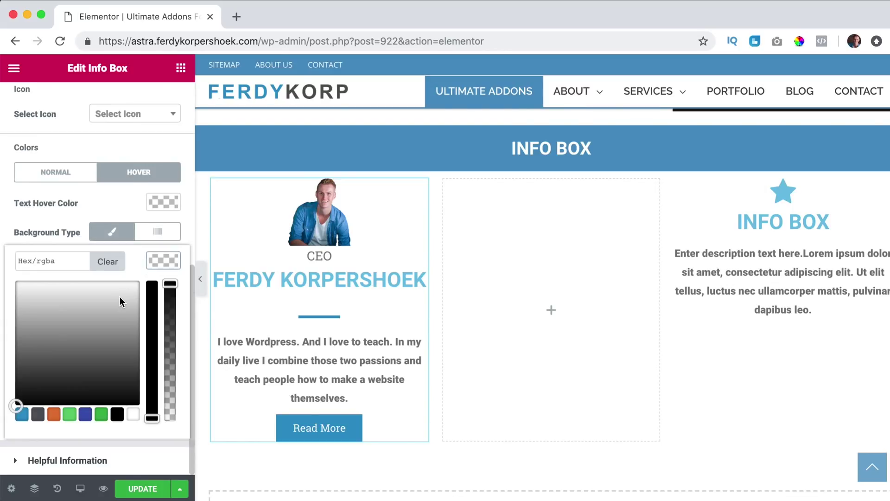
click(101, 415)
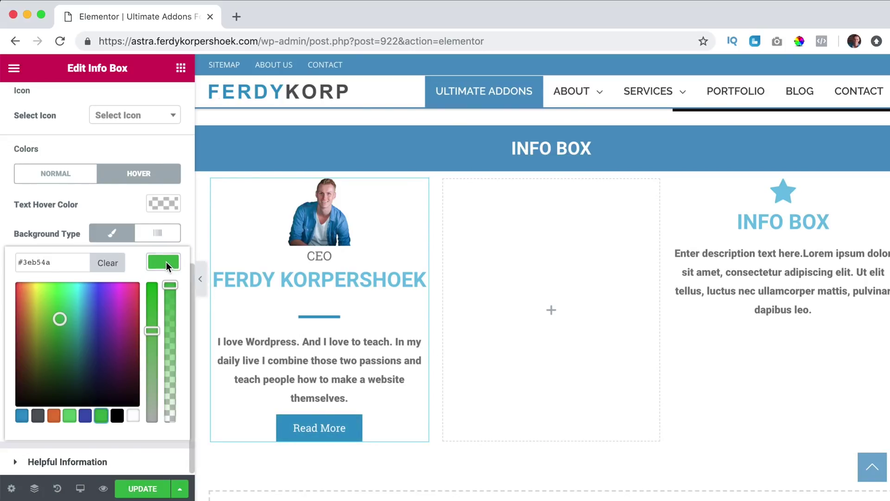
click(160, 262)
- Leave the button's hover animation at None after briefly trying Pop
scroll(110, 268, down, 1)
click(108, 423)
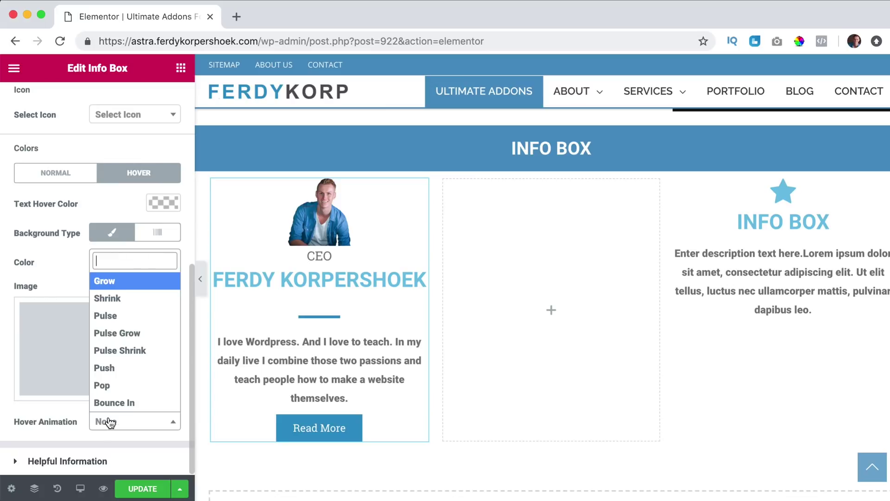
click(121, 387)
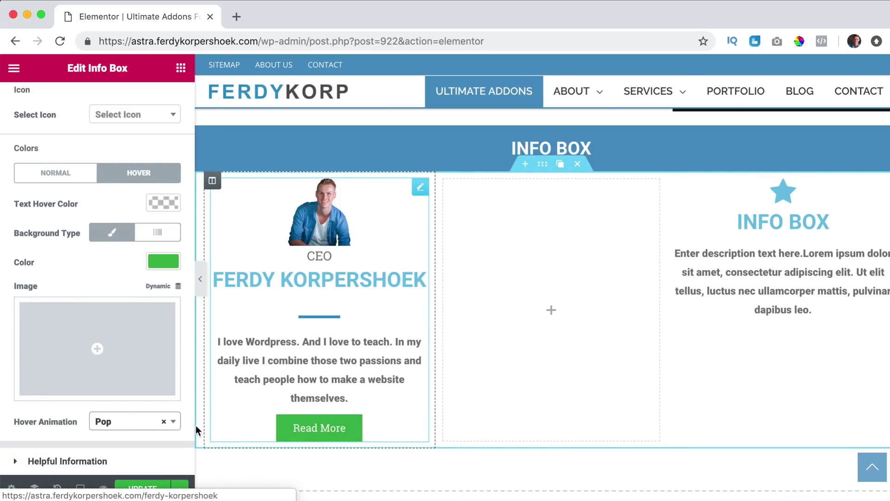
click(162, 424)
click(163, 421)
click(43, 258)
- Keep the CEO prefix as H5, size it to 17, and colour it dark grey #54595f
scroll(92, 258, up, 10)
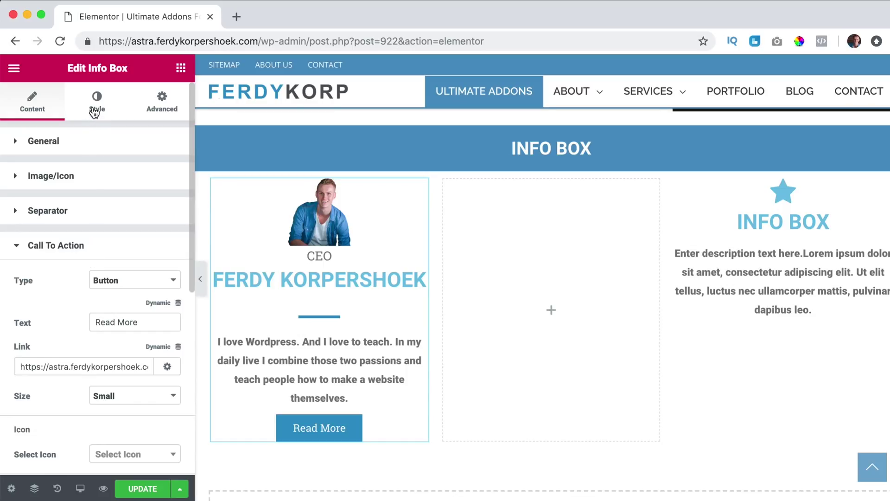
click(96, 104)
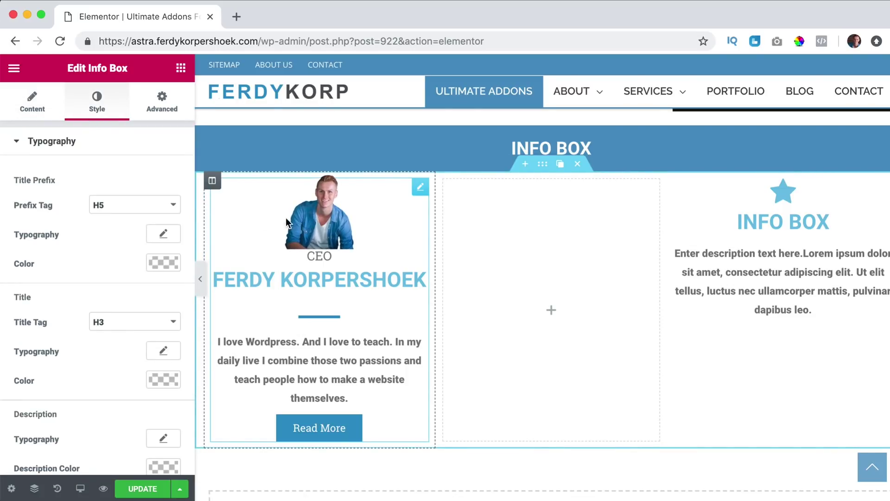
click(104, 207)
click(104, 205)
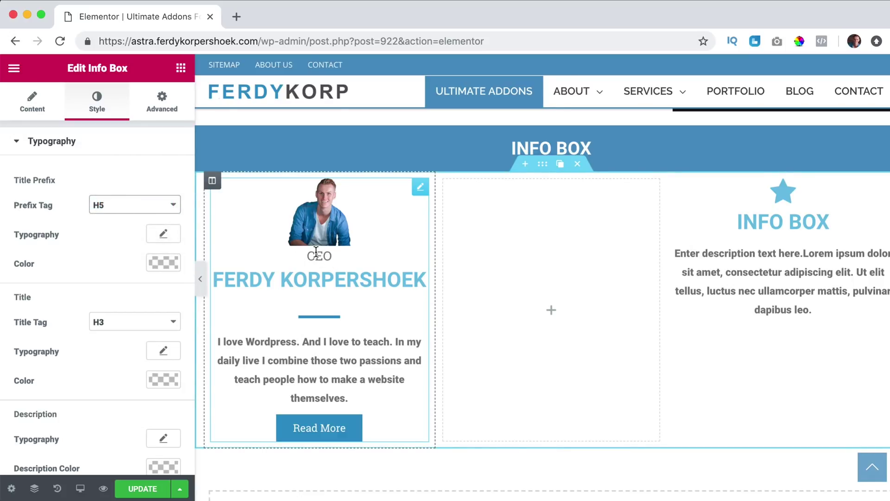
click(162, 233)
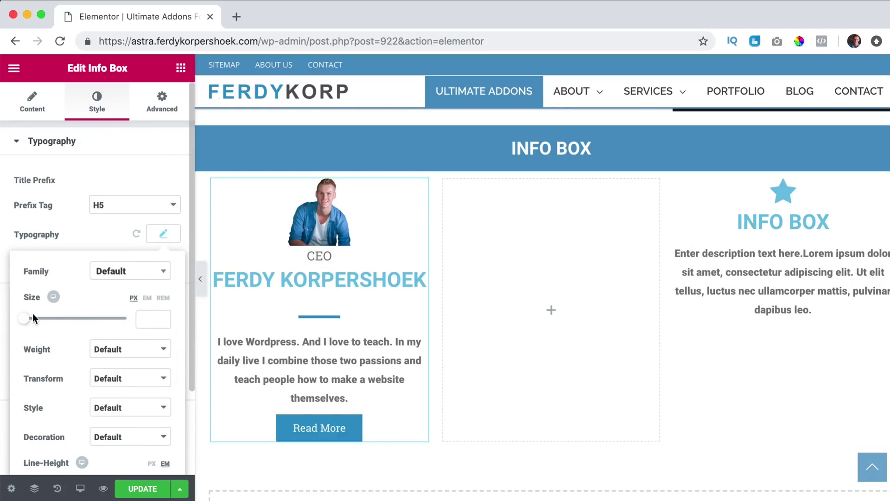
drag(32, 314, 36, 324)
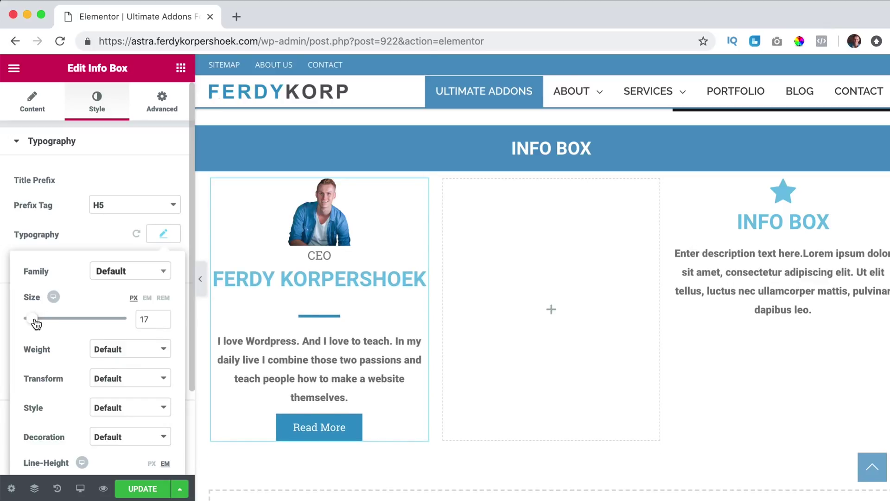
click(161, 241)
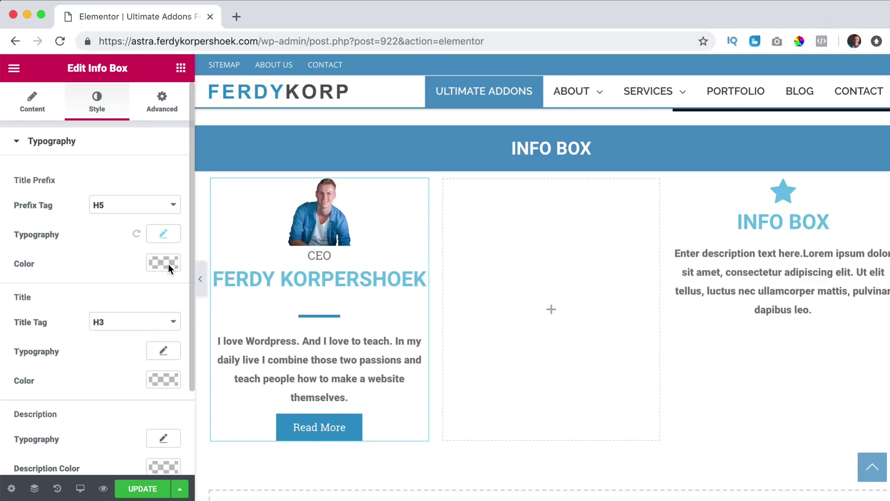
click(165, 263)
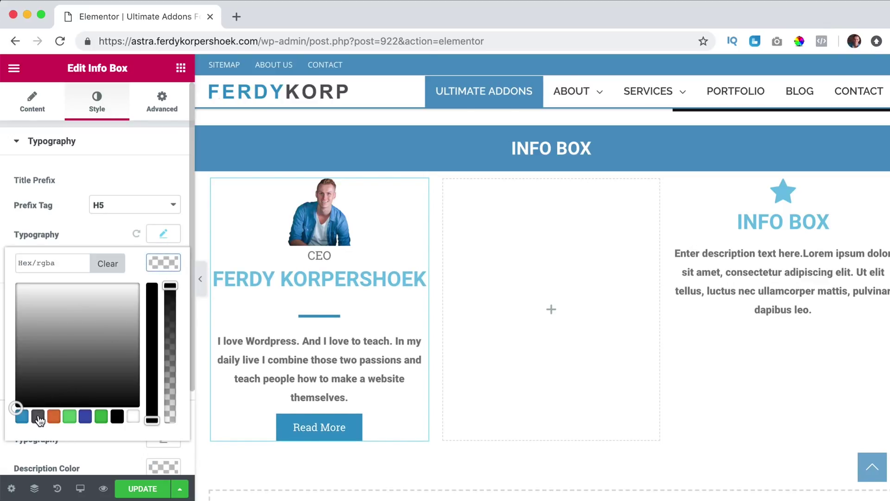
click(38, 417)
click(165, 261)
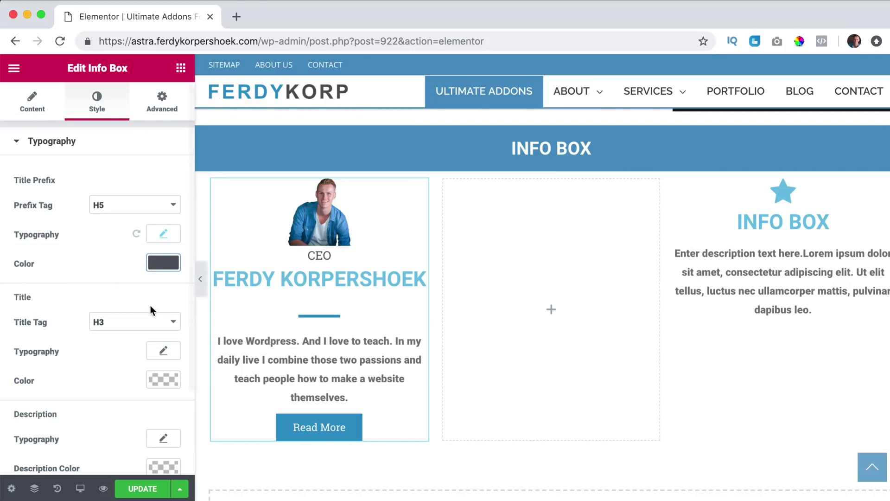
- Make the name title an H2 at size 22 in blue #3194c8
click(123, 321)
click(114, 311)
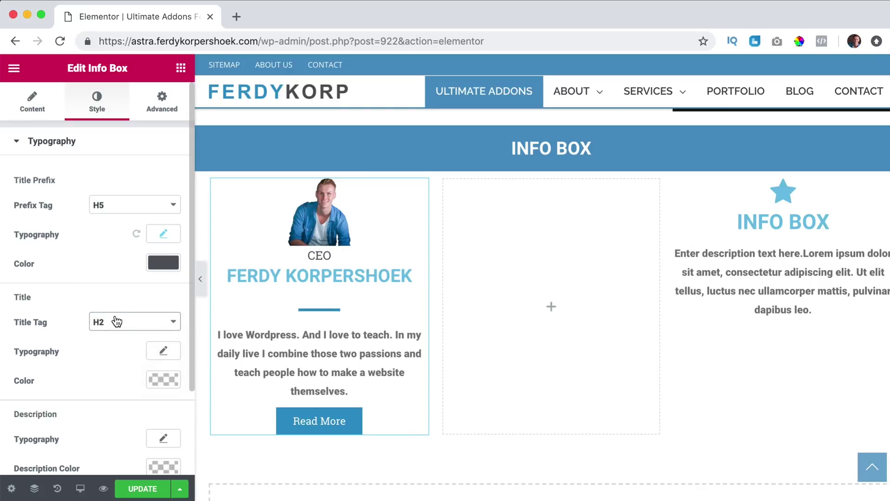
click(161, 352)
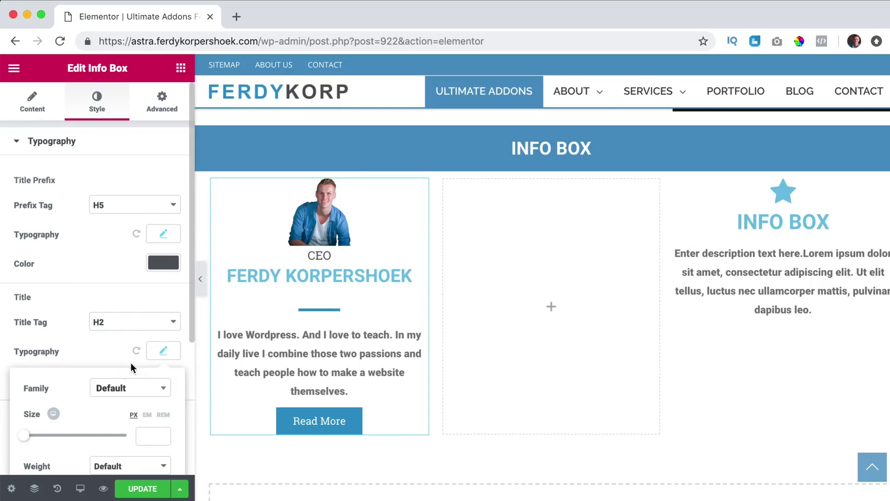
drag(31, 438, 38, 439)
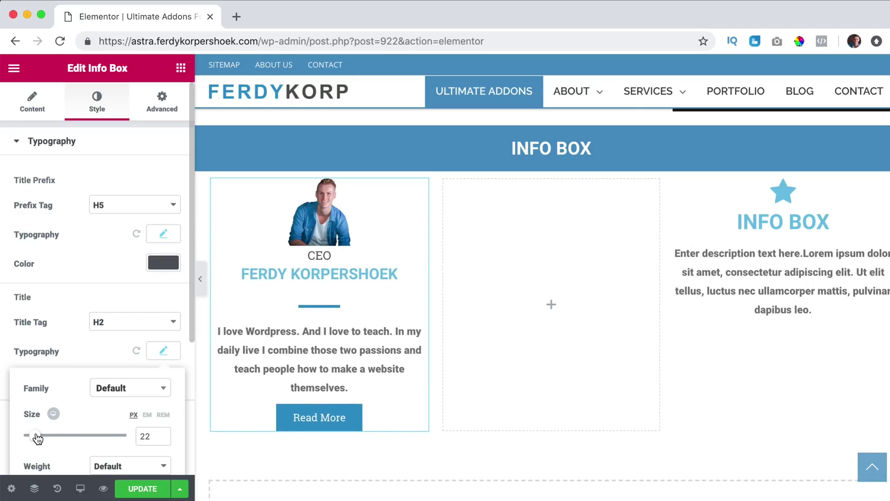
click(157, 352)
scroll(98, 353, down, 2)
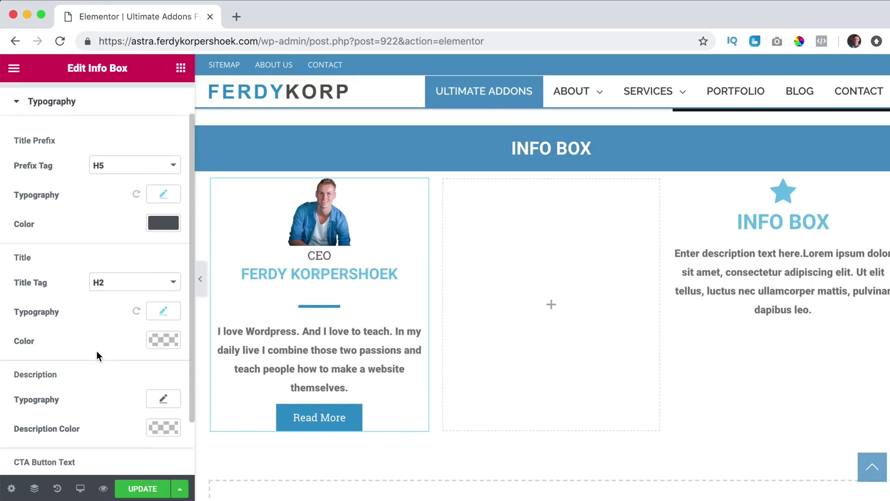
scroll(96, 352, down, 1)
click(162, 302)
scroll(88, 348, down, 1)
click(22, 431)
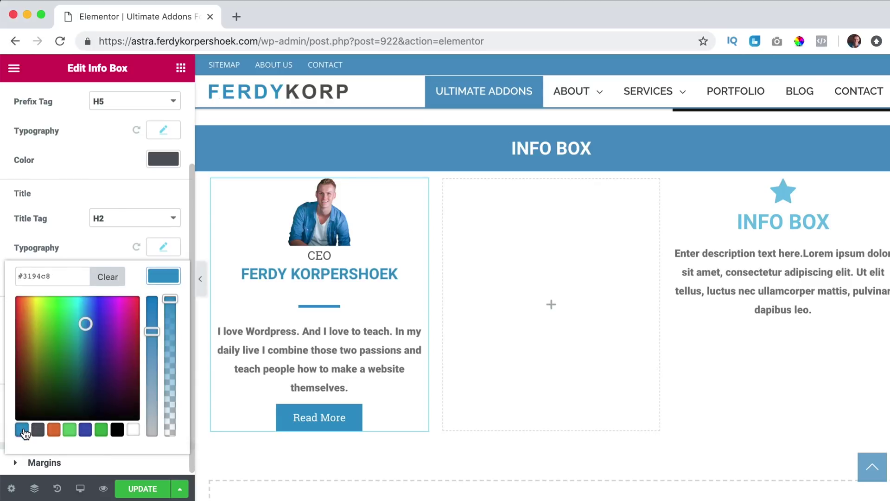
click(168, 275)
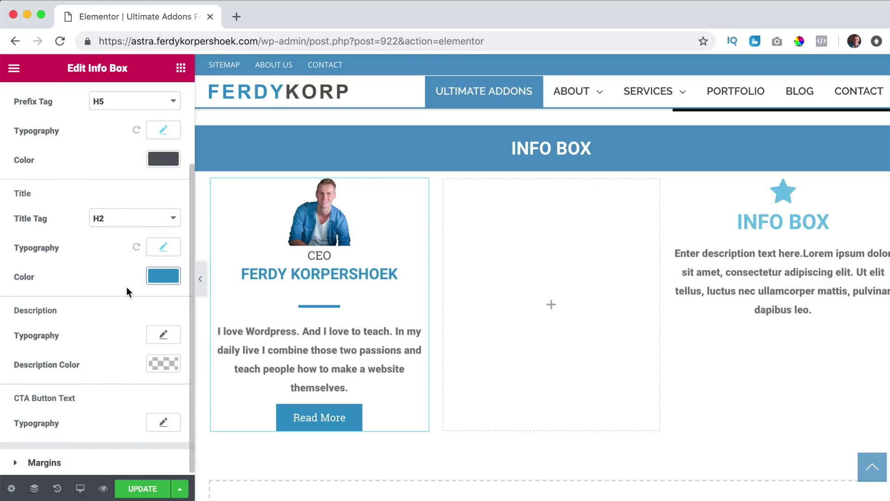
- Set the description typography weight to 500, after briefly trying 300
scroll(126, 287, down, 1)
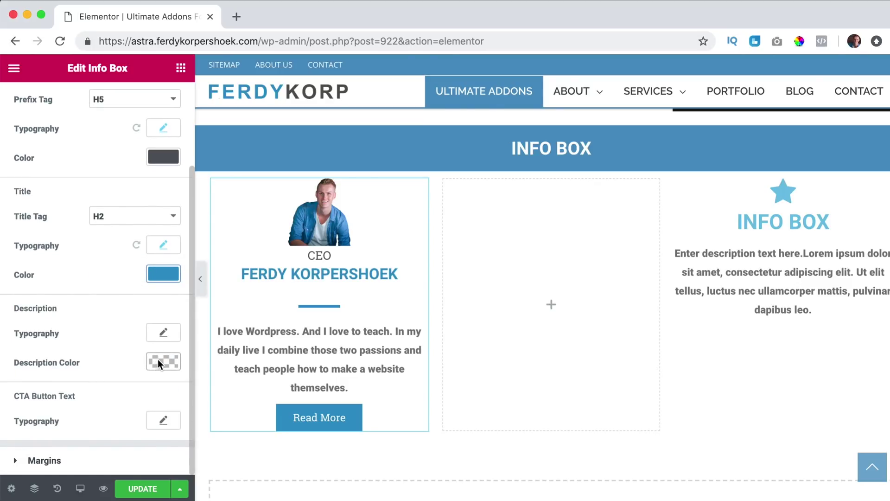
click(164, 335)
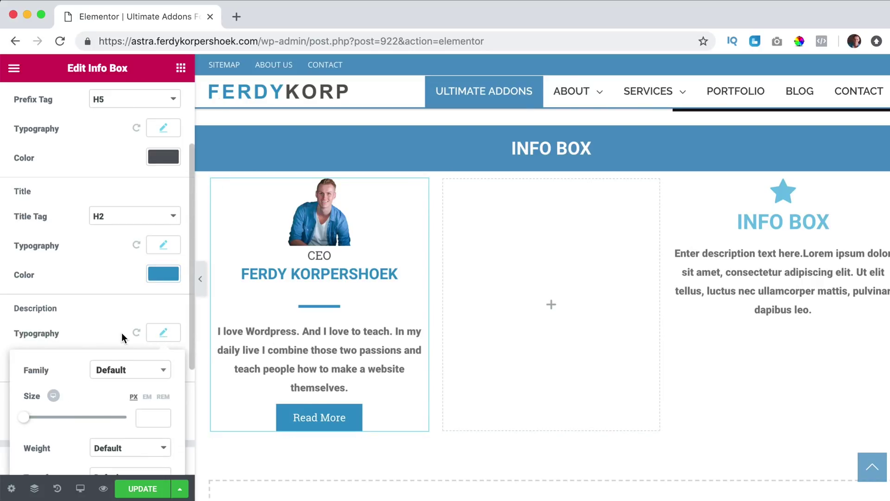
scroll(122, 332, down, 5)
click(122, 299)
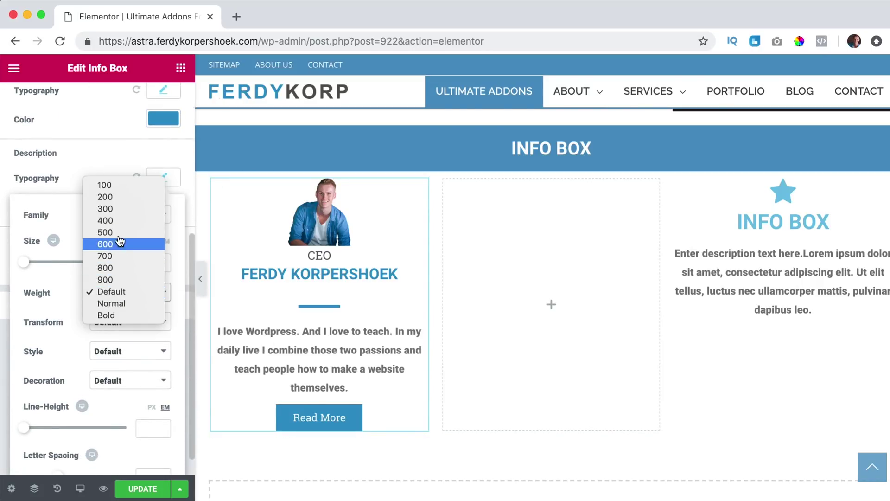
click(114, 209)
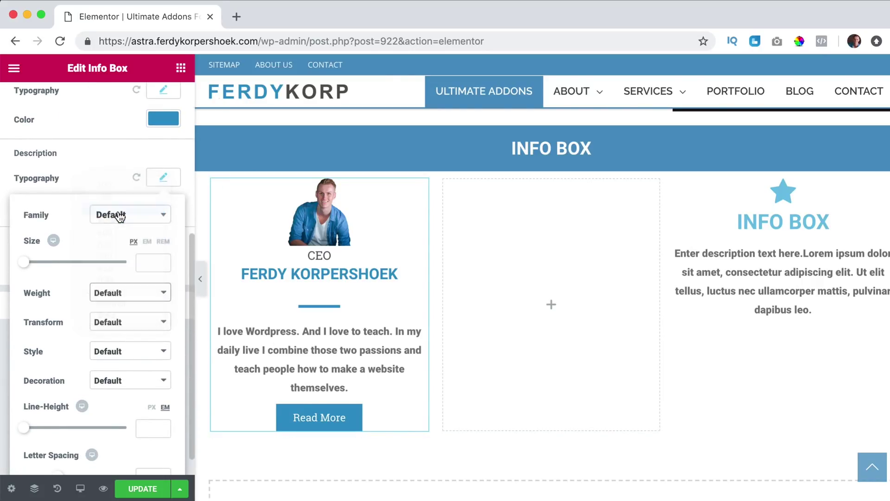
click(146, 298)
click(125, 316)
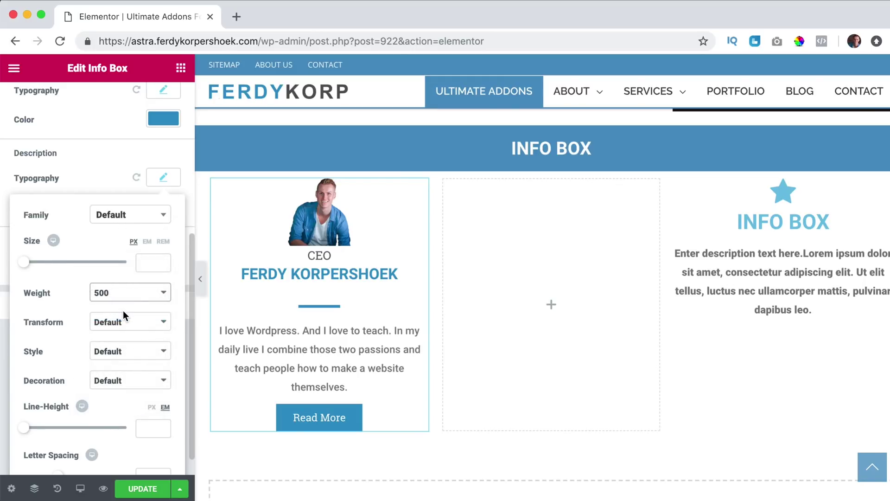
click(149, 261)
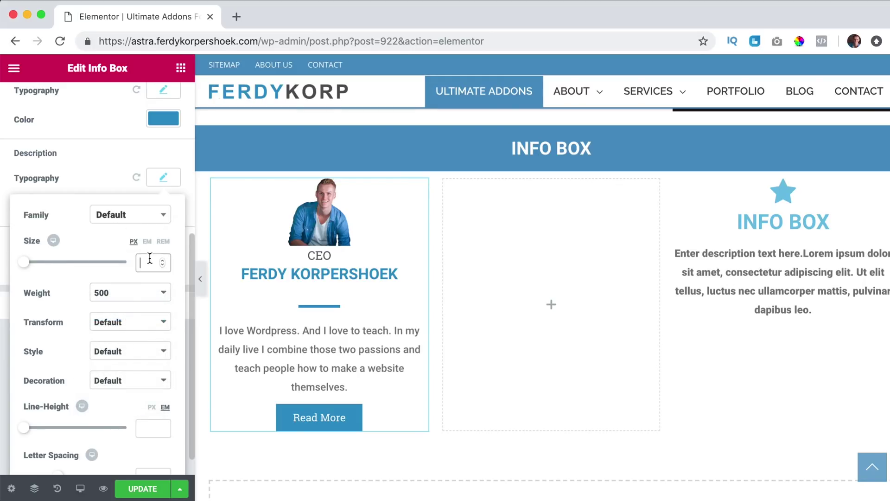
click(162, 185)
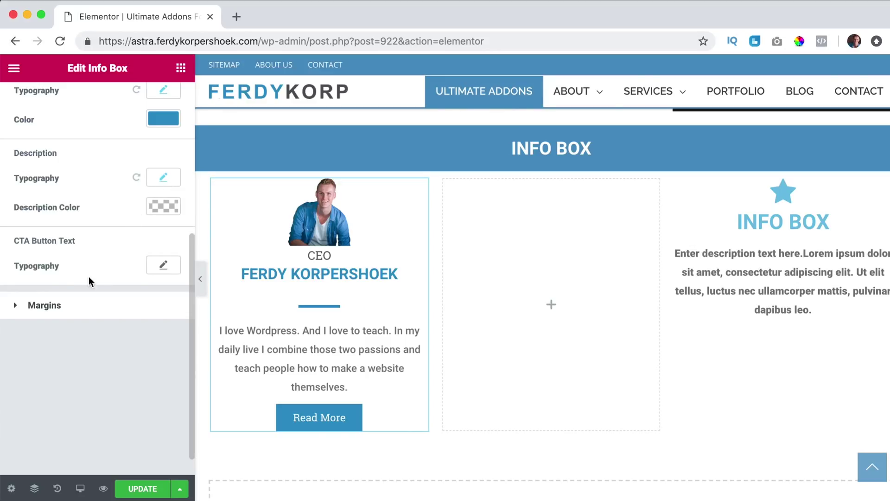
- Change the Read More button's bottom margin to 7
click(41, 306)
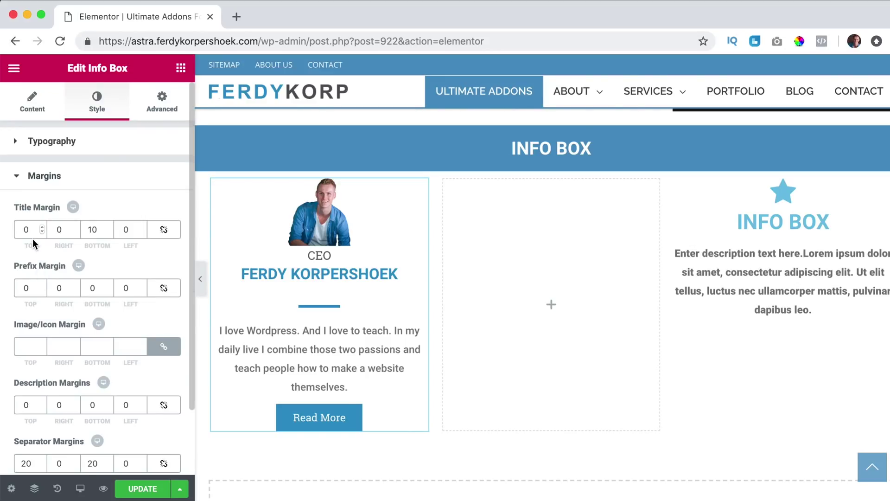
scroll(57, 266, down, 3)
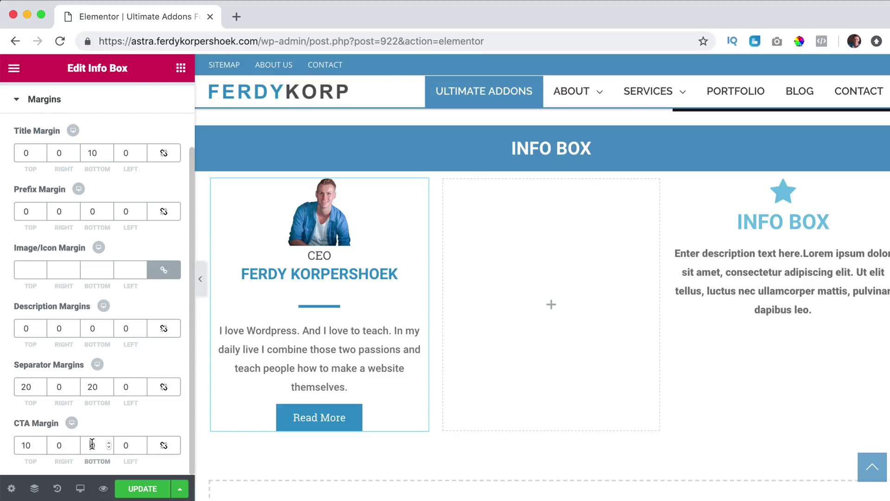
key(BackSpace)
text(7)
- Set the info box's top and bottom padding to 20 px and save the page
scroll(115, 279, up, 3)
click(176, 116)
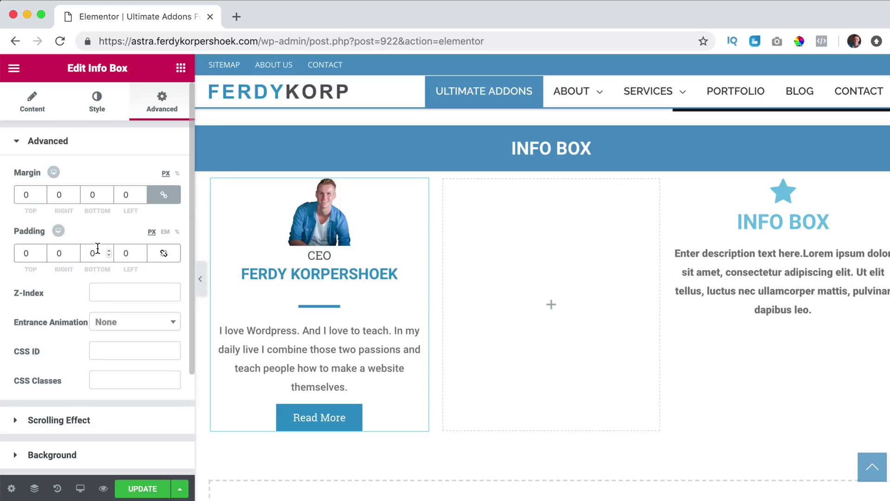
key(Up)
key(Up)
key(Up)
key(Up)
key(Up)
key(Up)
key(Up)
key(Up)
key(Up)
key(Up)
key(Up)
key(Up)
key(Up)
key(Up)
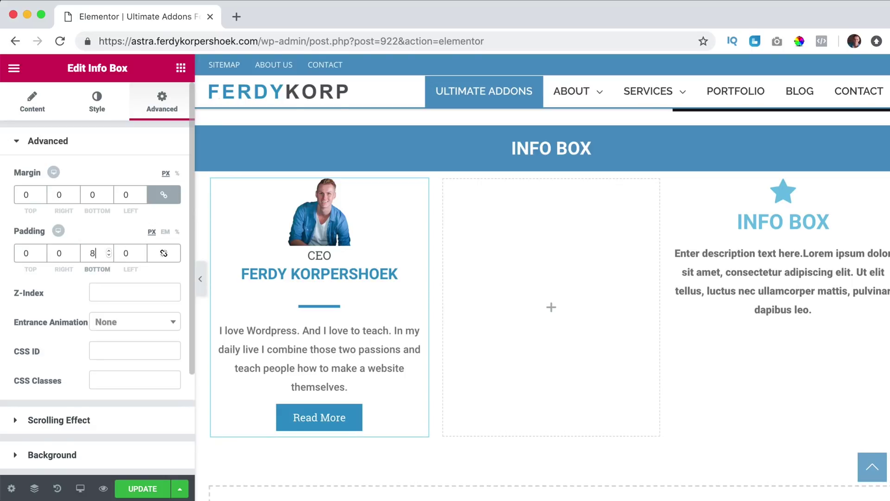
key(Up)
key(Up)
key(Up)
key(Up)
key(Up)
key(Up)
key(Tab)
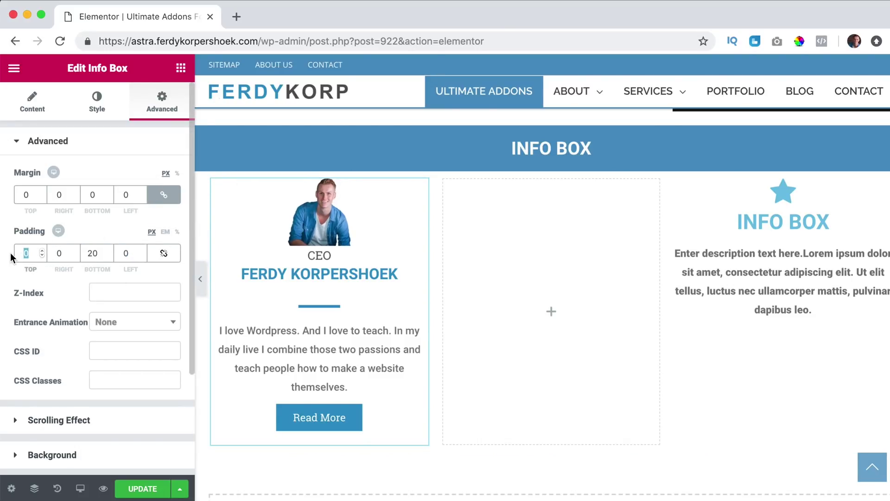
text(20)
key(Tab)
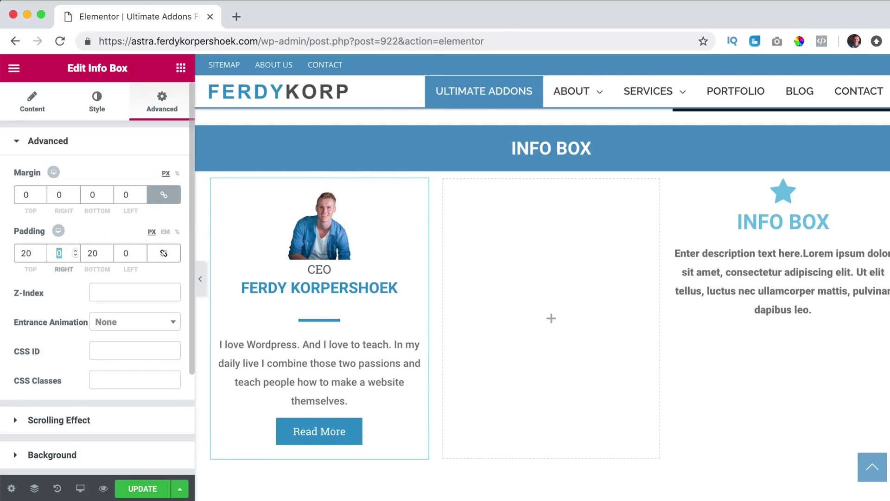
click(142, 487)
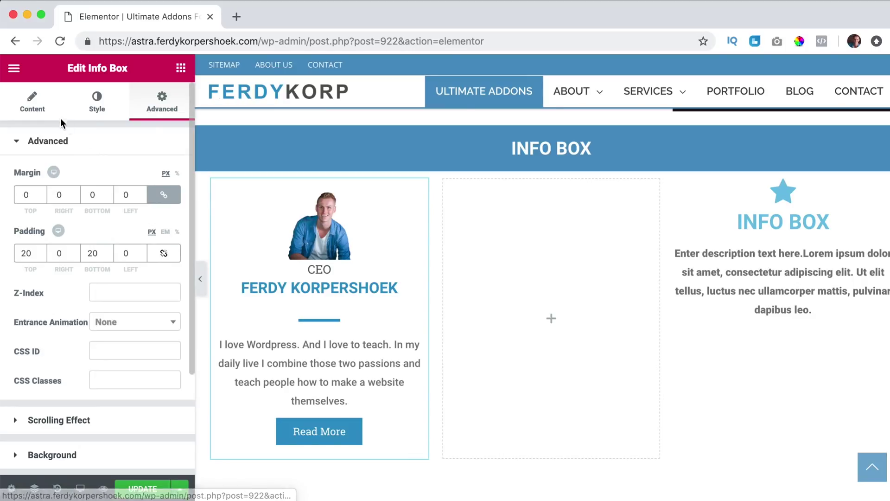
- Set the Image/Icon Style to Design your own
click(46, 110)
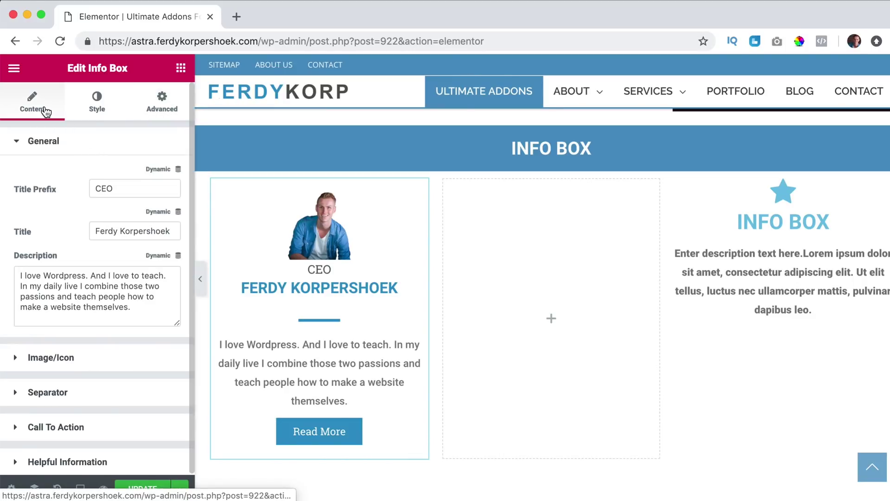
click(54, 356)
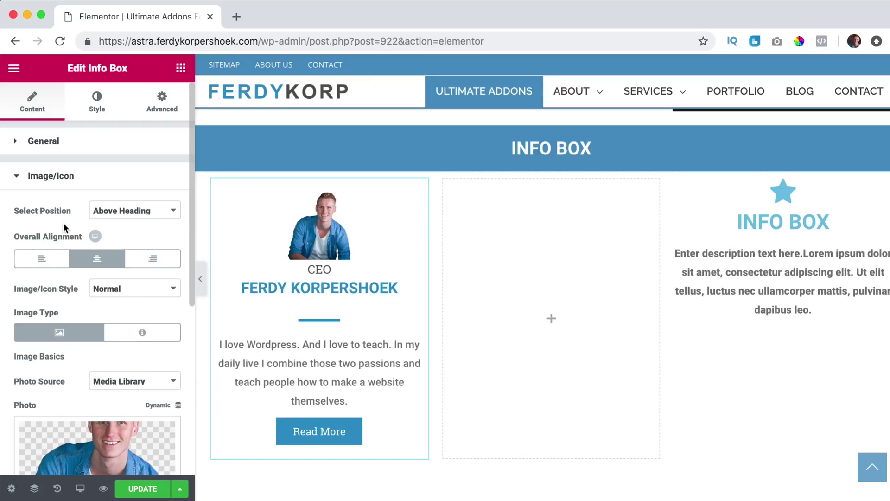
click(125, 290)
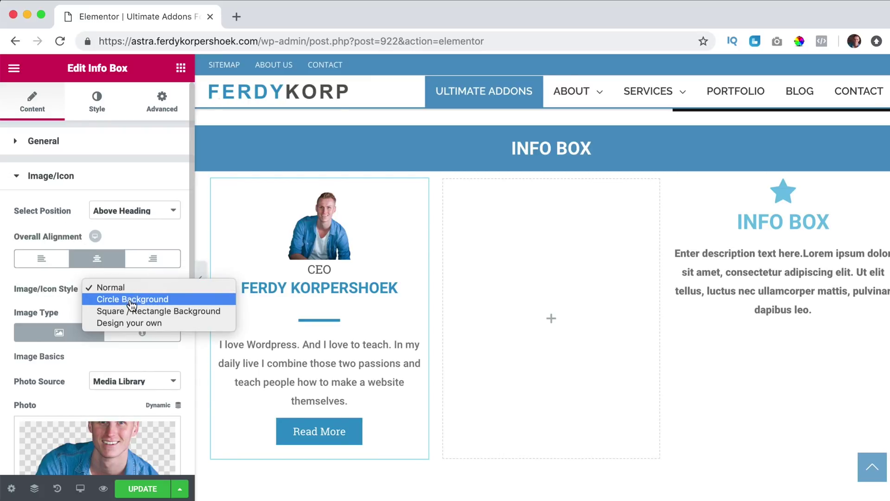
key(Escape)
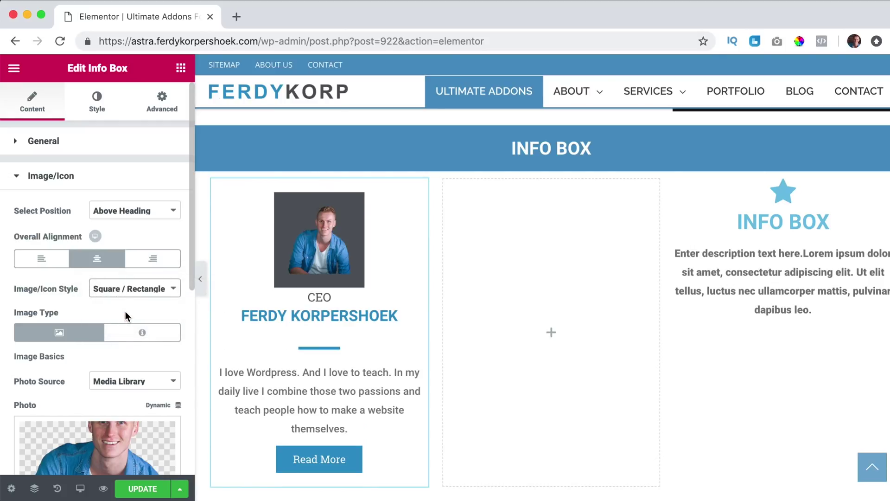
scroll(131, 303, down, 5)
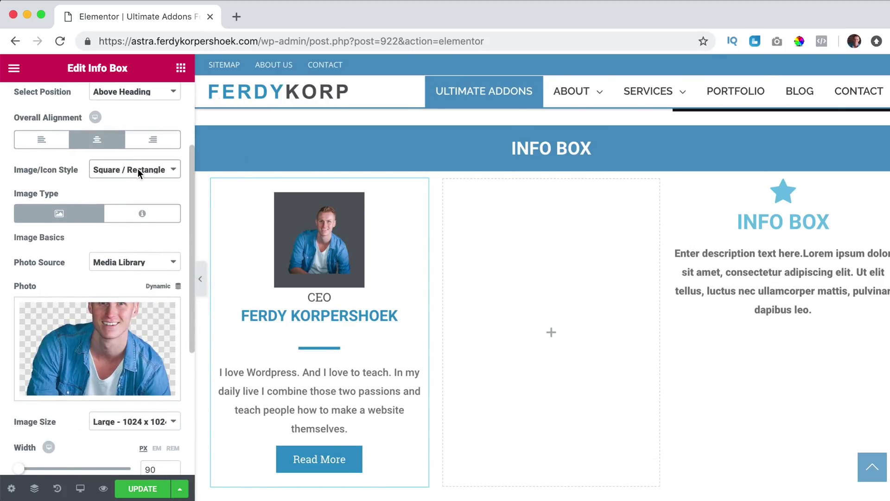
click(140, 170)
click(134, 182)
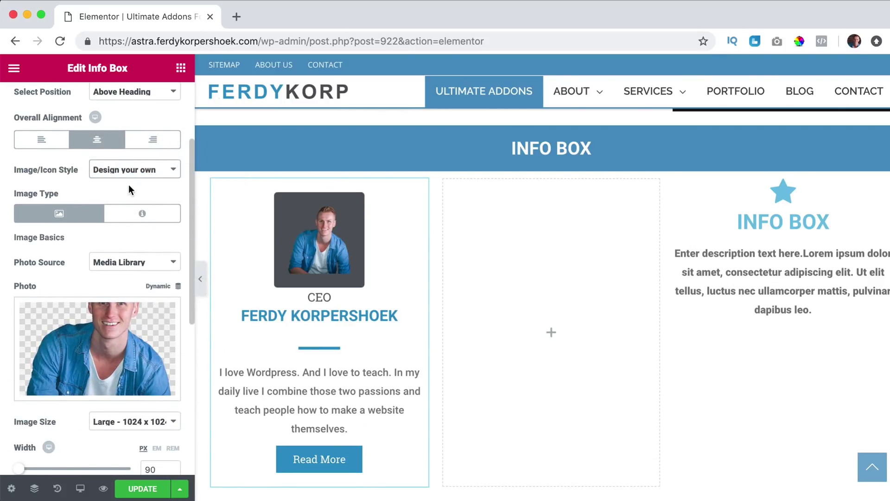
- Set the photo's background size to 6 and its background colour to white
scroll(100, 239, down, 8)
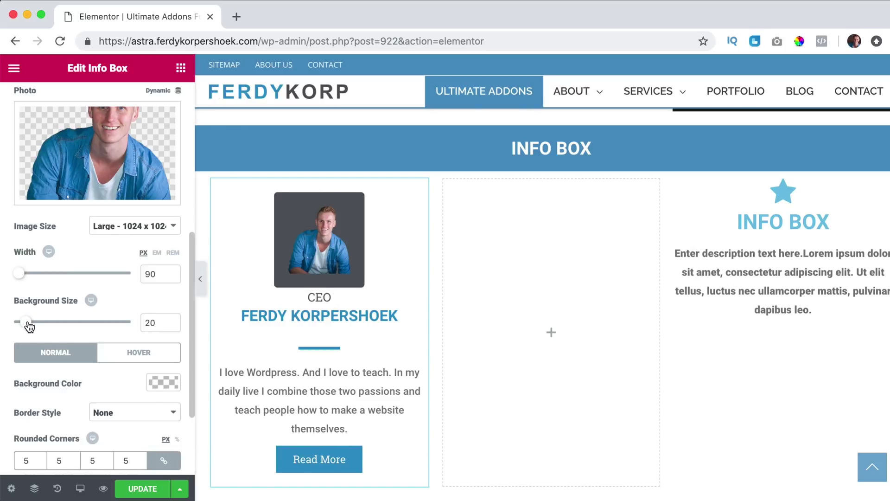
drag(30, 327, 20, 327)
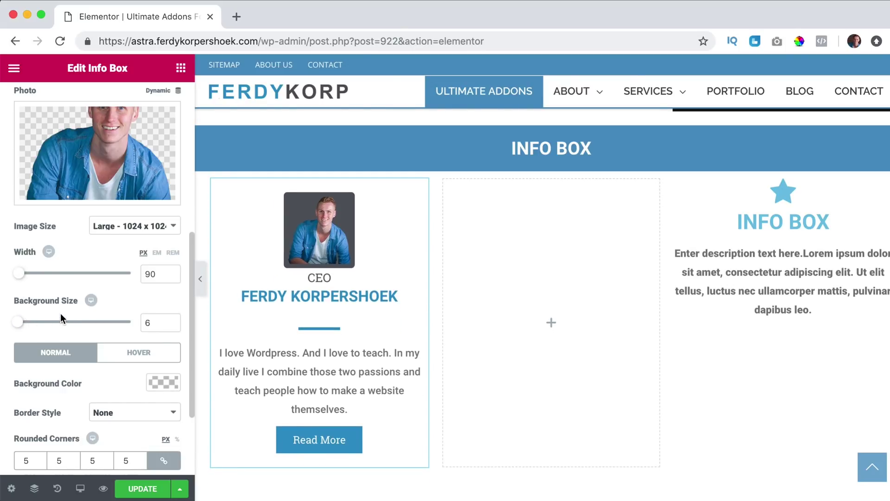
scroll(69, 309, down, 3)
click(153, 305)
scroll(70, 352, down, 2)
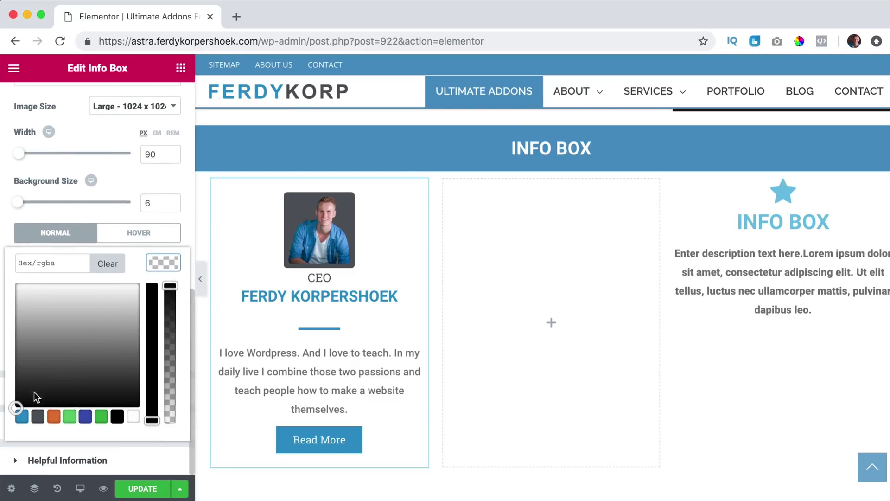
click(22, 416)
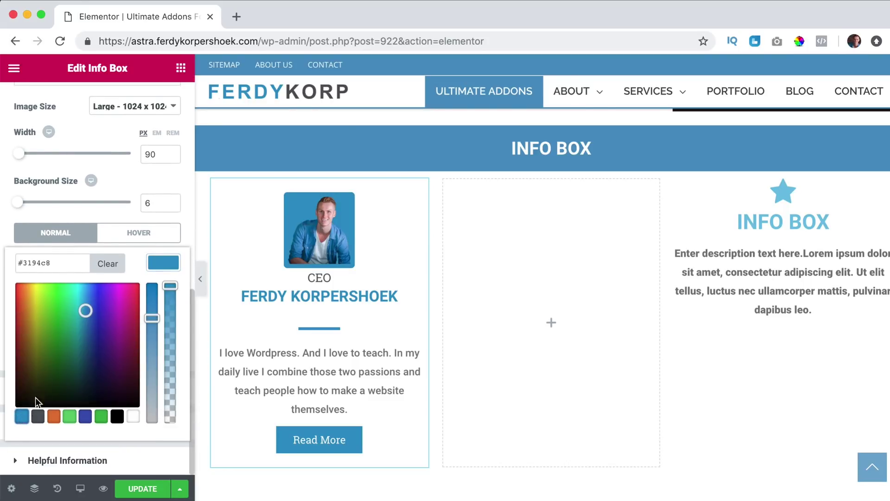
click(165, 263)
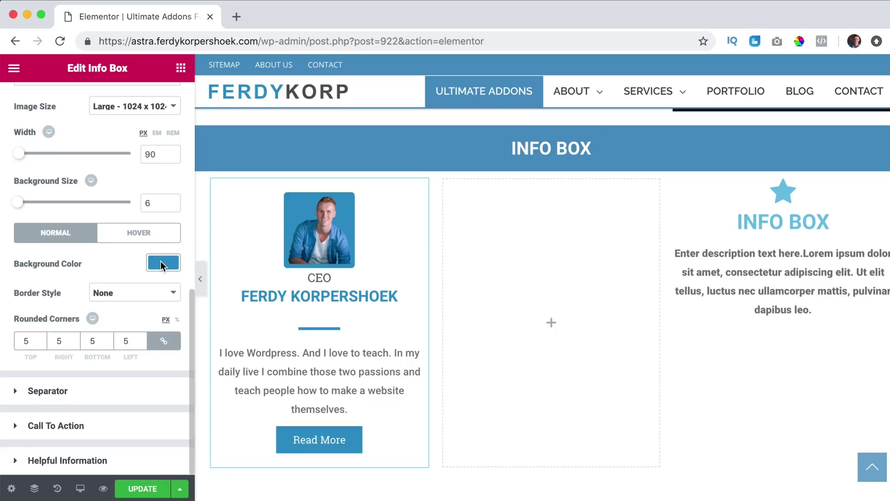
click(161, 263)
click(131, 420)
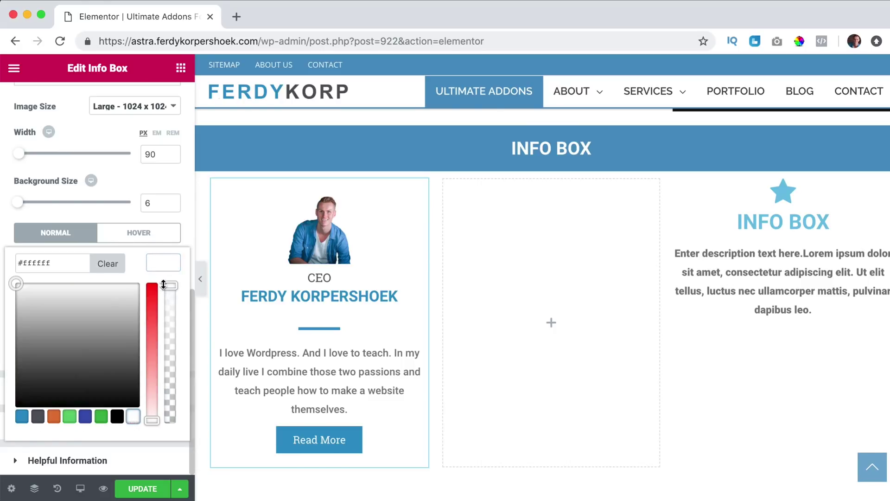
click(162, 265)
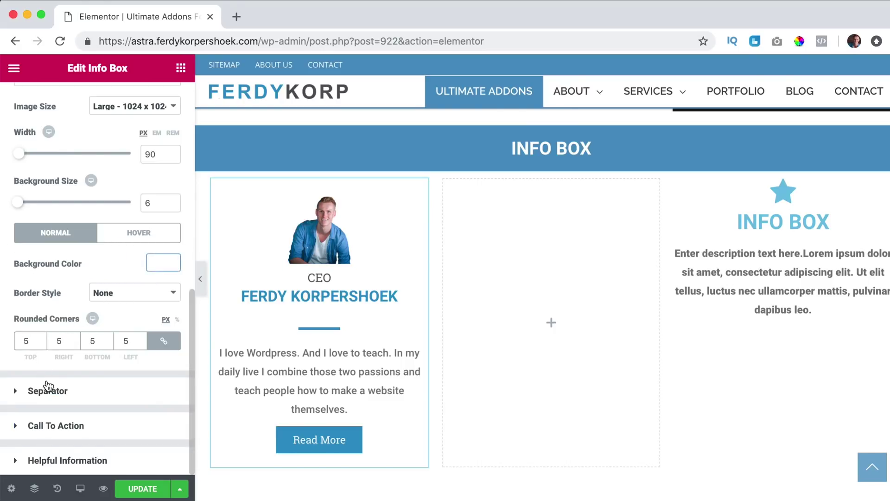
- Give the photo a solid 3 px border in blue #3194c8
click(115, 301)
click(111, 303)
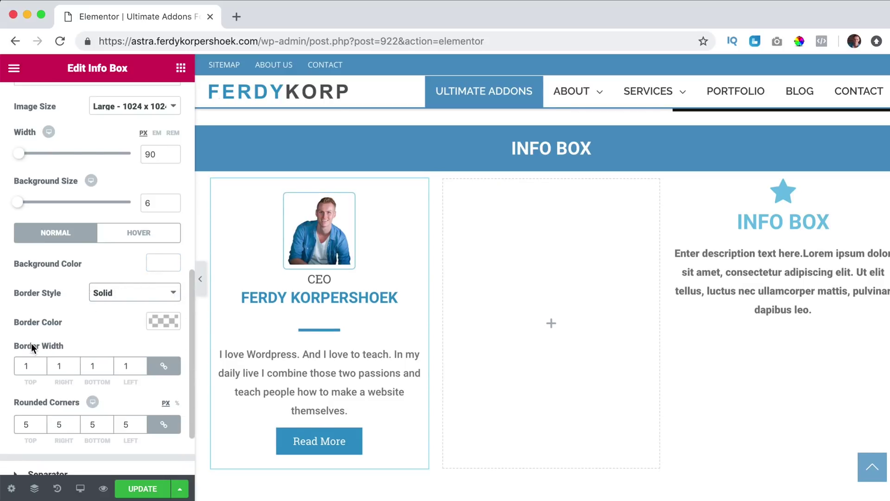
drag(31, 364, 18, 364)
text(3)
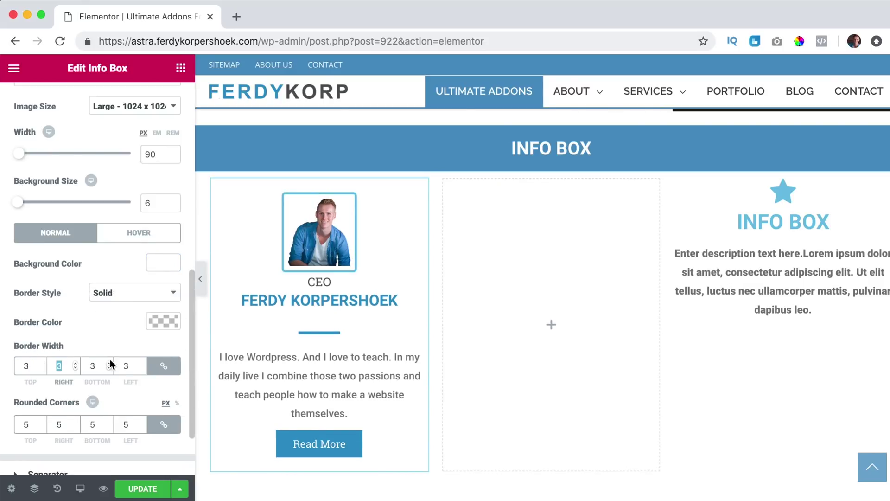
scroll(163, 366, down, 1)
click(163, 315)
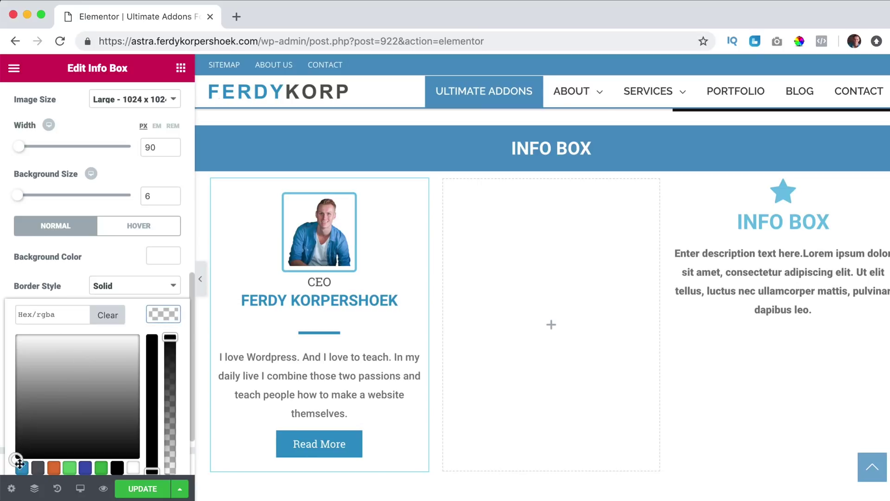
click(23, 469)
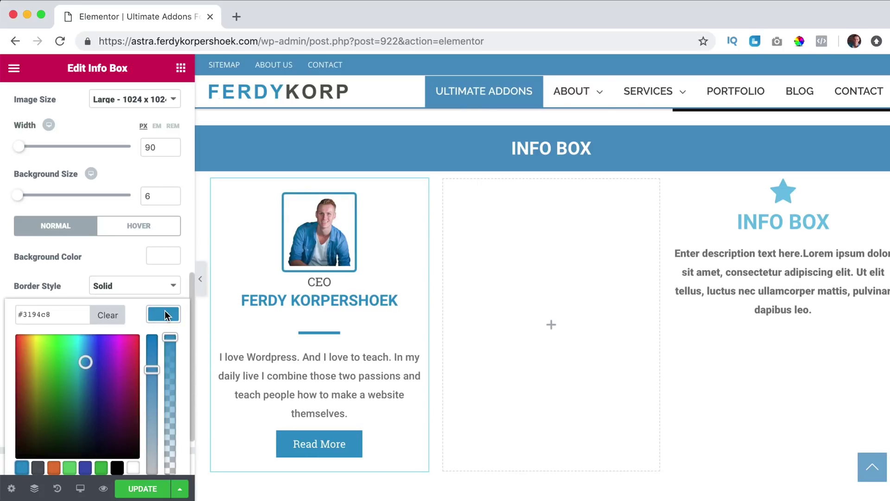
click(165, 316)
- Round the photo's corners to 50% and save the page
scroll(123, 336, down, 3)
click(32, 343)
text(5)
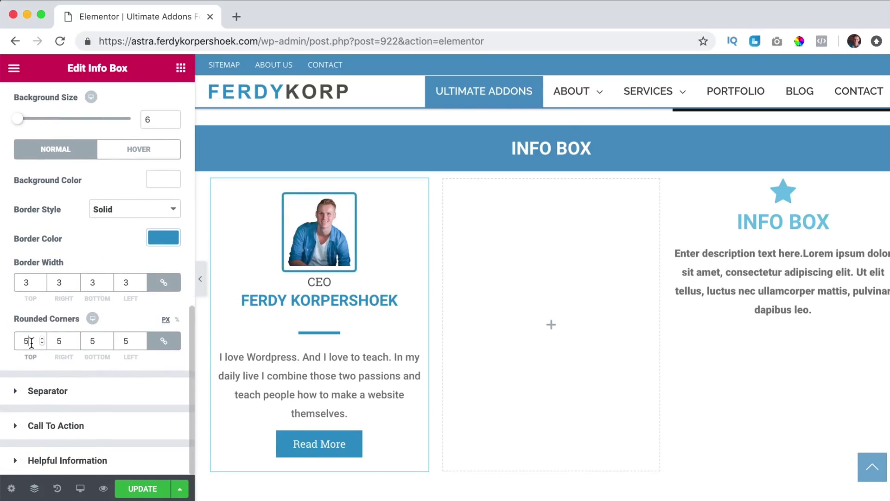
key(Up)
key(Up)
key(Up)
key(Up)
key(Up)
key(Up)
key(Up)
key(Up)
key(Up)
key(Up)
key(Up)
key(Up)
key(Up)
key(Up)
key(Up)
key(Up)
key(Up)
key(Up)
key(Up)
key(Up)
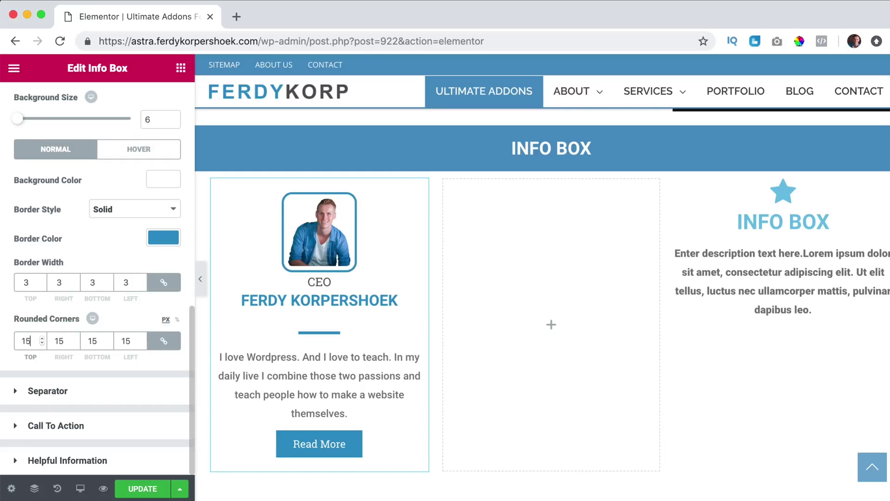
key(Up)
key(Up)
key(Up)
key(Up)
key(Up)
key(Up)
key(Up)
key(Up)
key(Up)
key(Up)
key(Up)
key(Up)
key(Up)
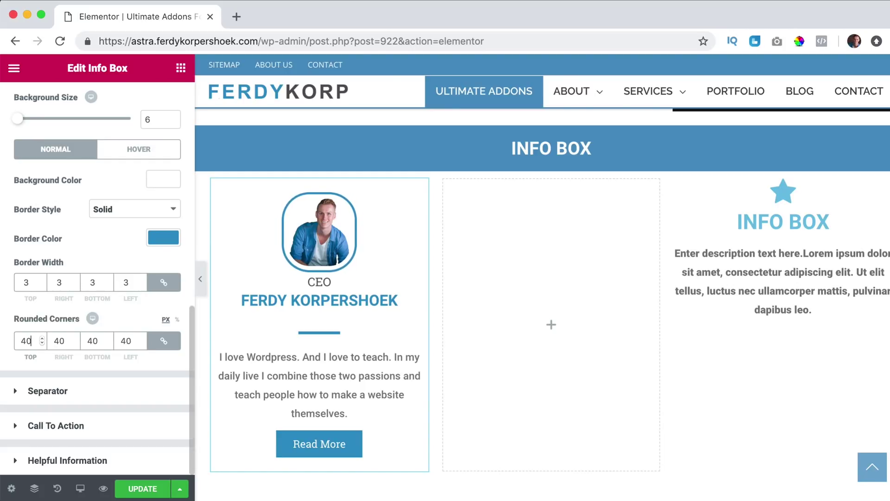
click(177, 320)
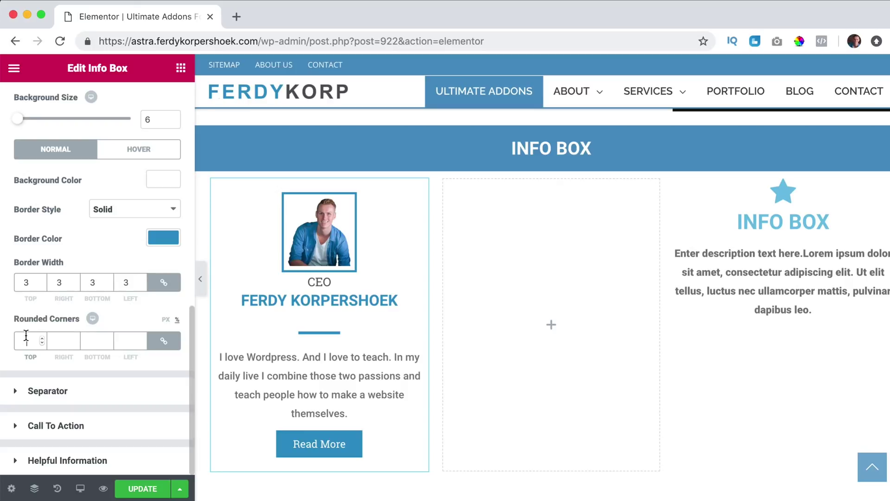
text(50)
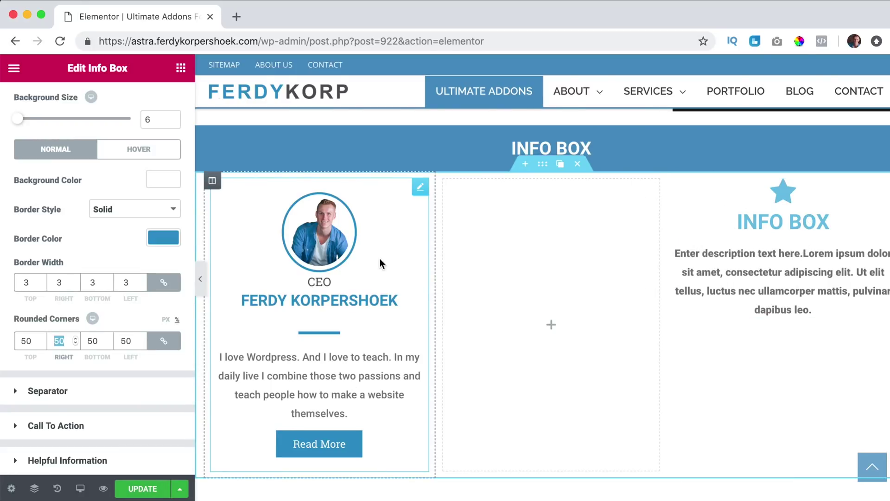
click(141, 488)
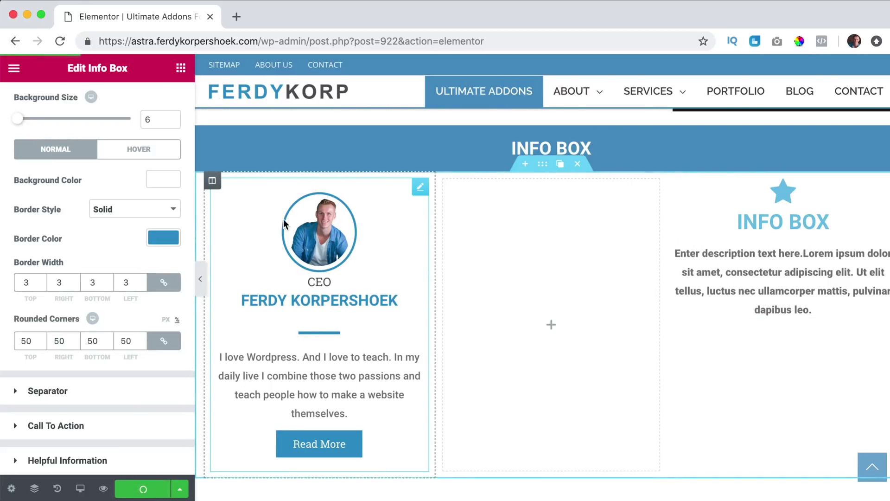
- Duplicate the CEO column twice, delete the empty and Info Box columns, then duplicate the section
click(229, 180)
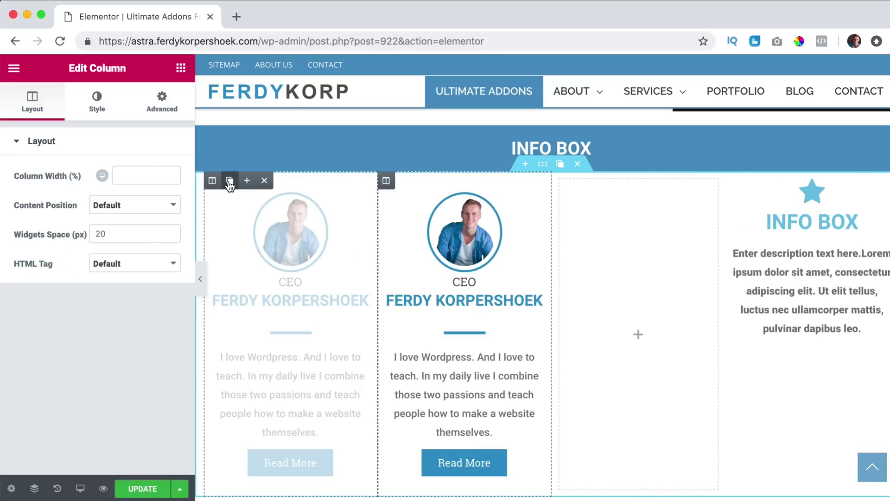
click(229, 181)
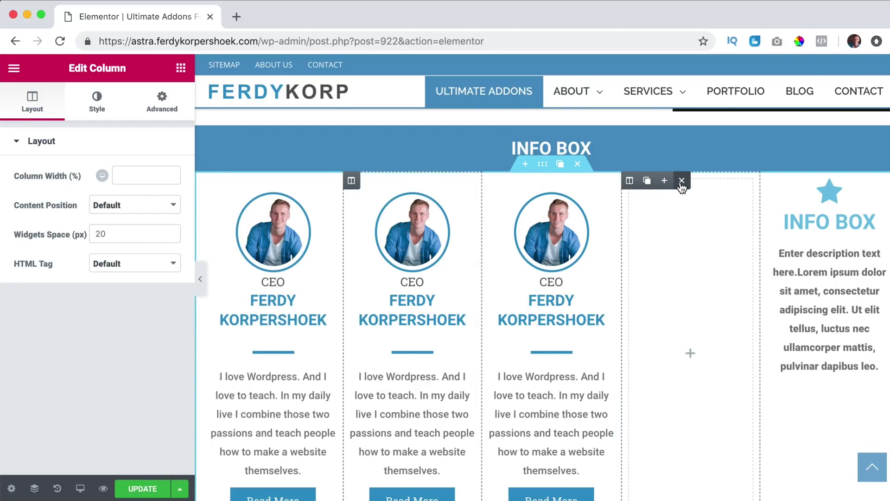
click(681, 181)
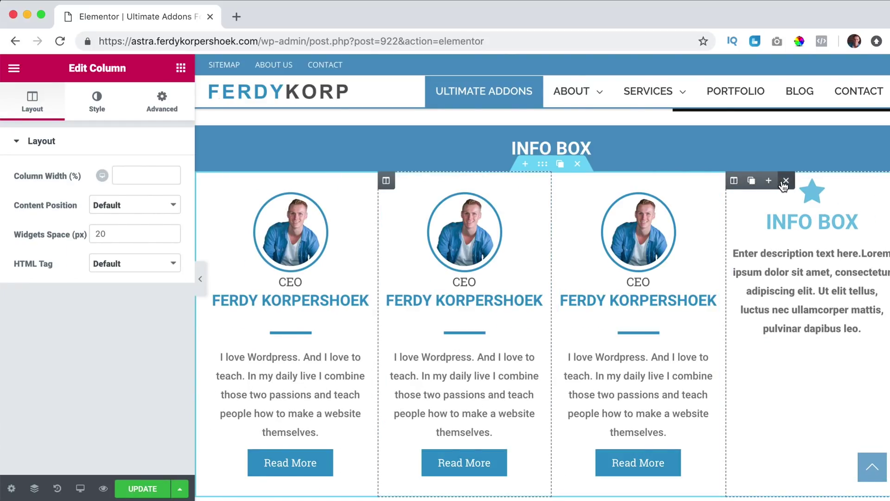
click(785, 182)
scroll(433, 265, down, 3)
scroll(433, 266, up, 3)
scroll(433, 266, down, 1)
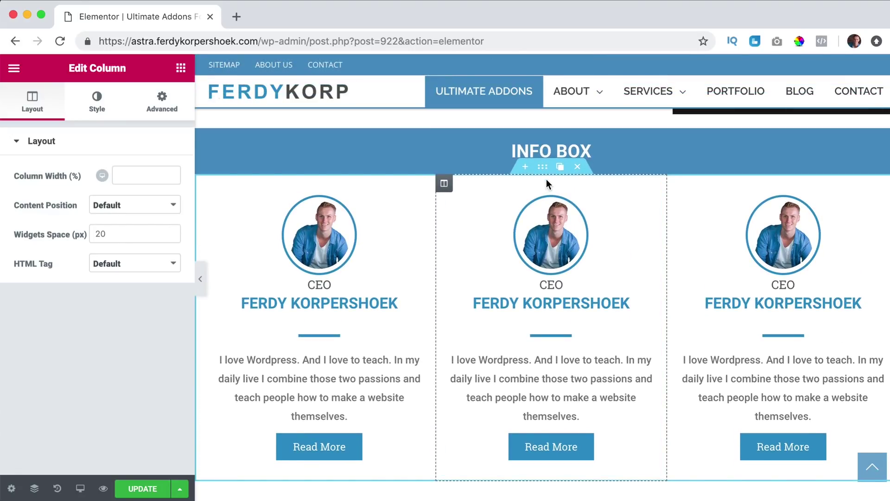
click(560, 167)
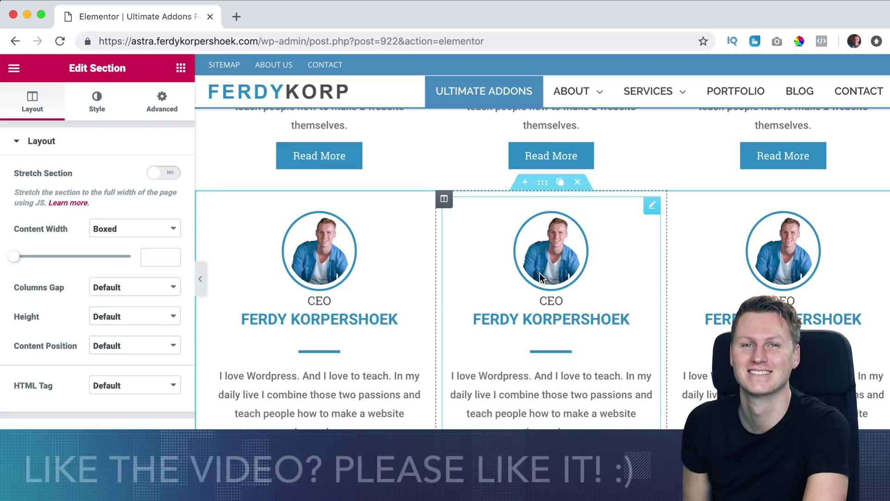
scroll(539, 272, down, 2)
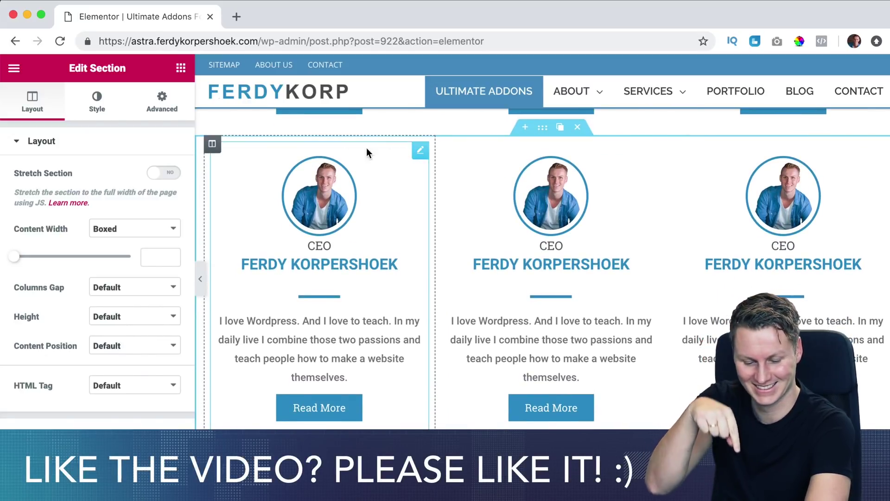
- Give the new row's first column a linked 20 px margin and 20 px padding
click(212, 144)
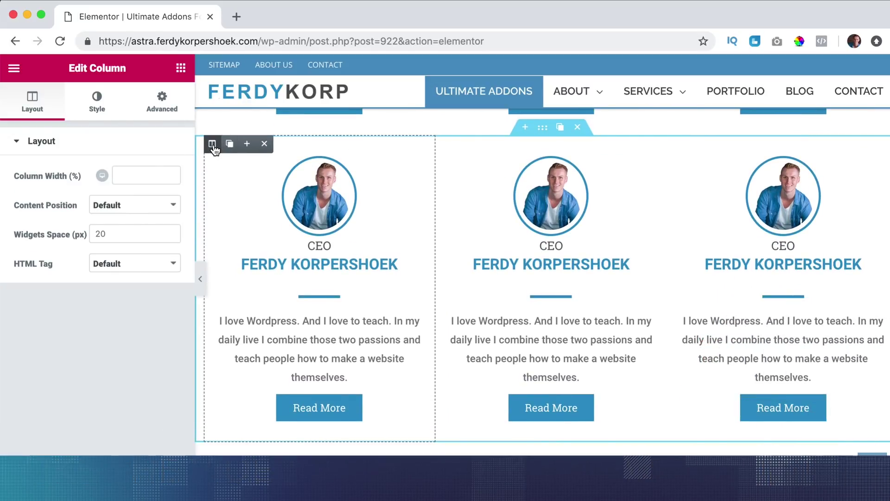
click(164, 103)
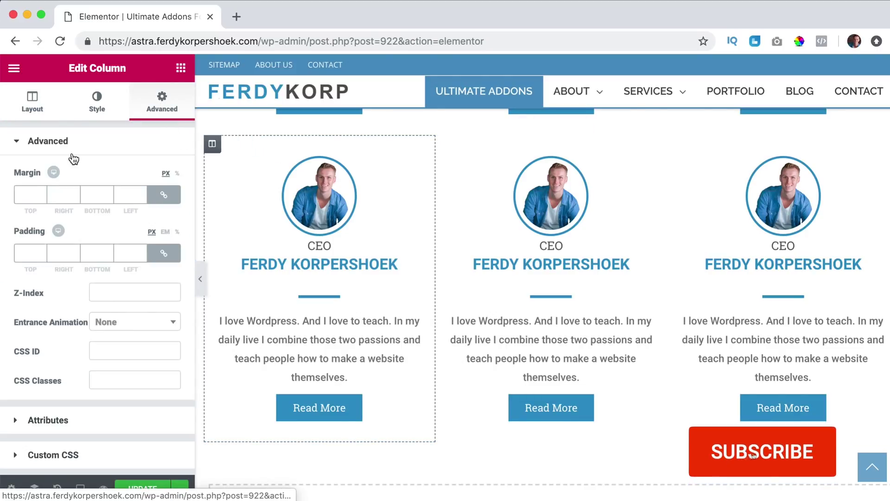
click(23, 191)
text(20)
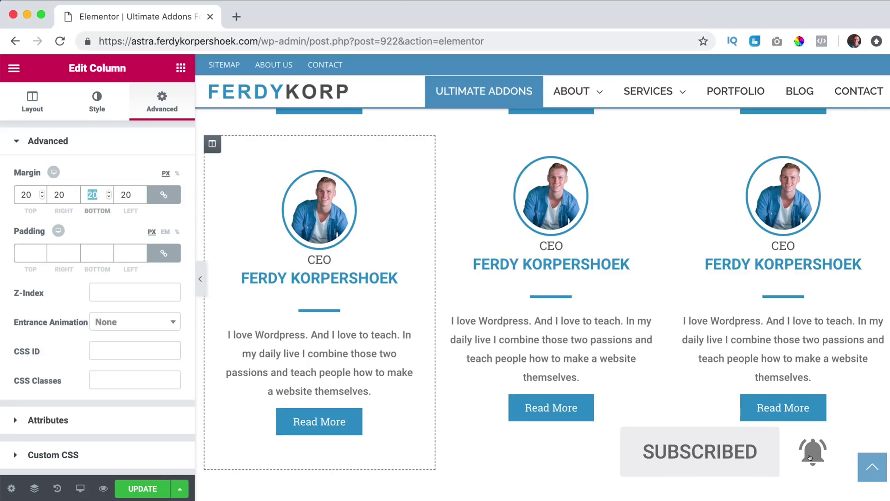
click(26, 252)
text(20)
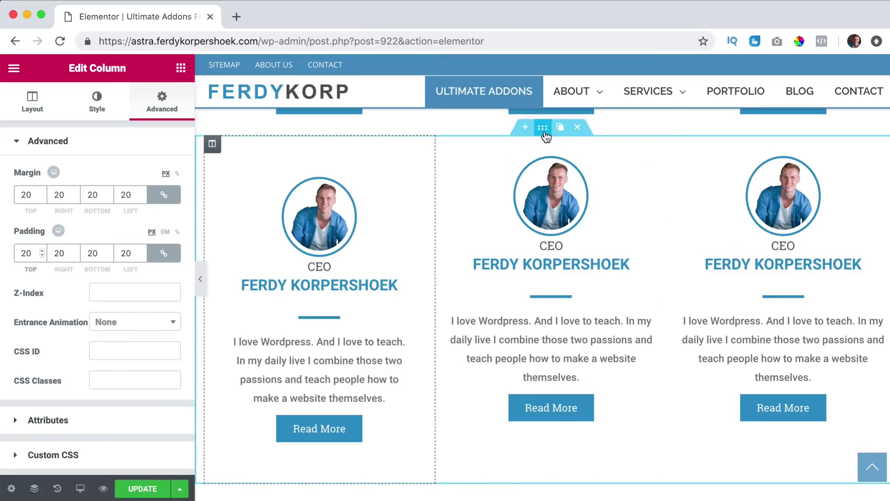
click(543, 128)
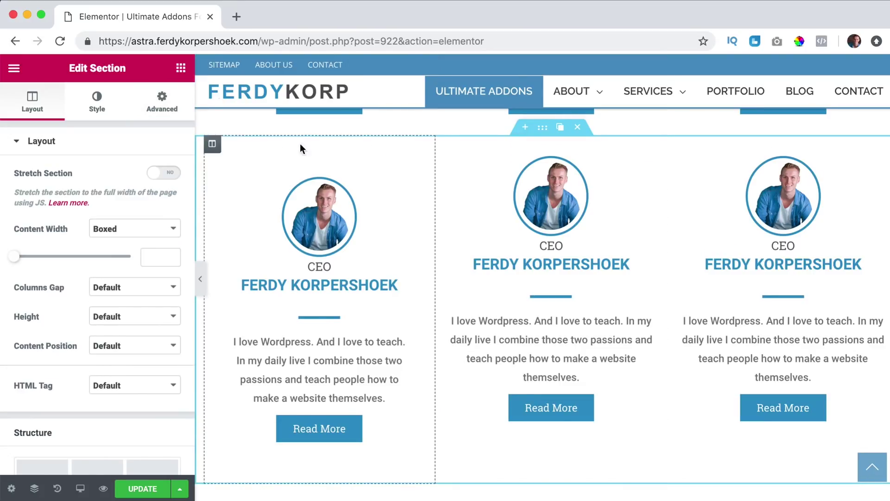
- Give the section a Classic dark grey #54595f background
click(97, 104)
click(104, 207)
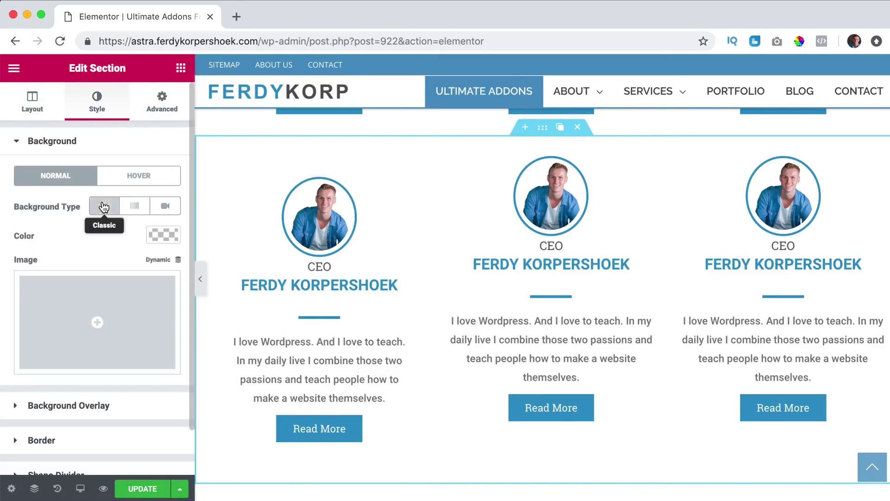
click(161, 234)
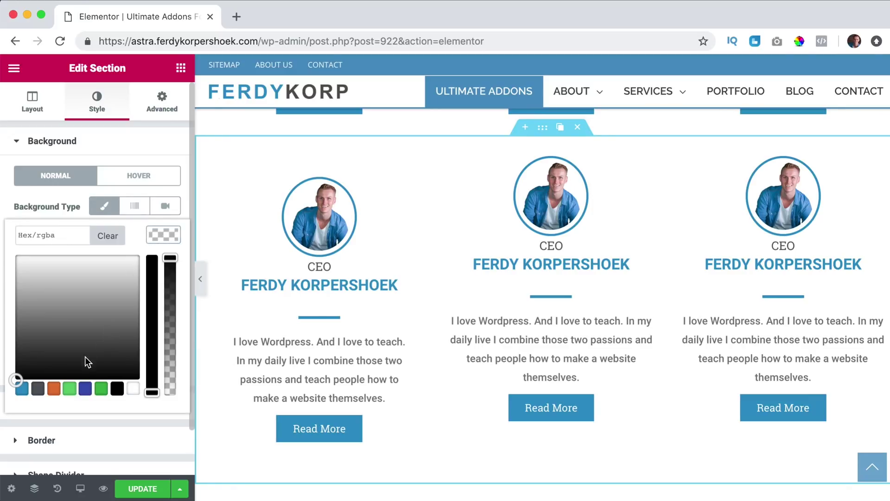
click(39, 389)
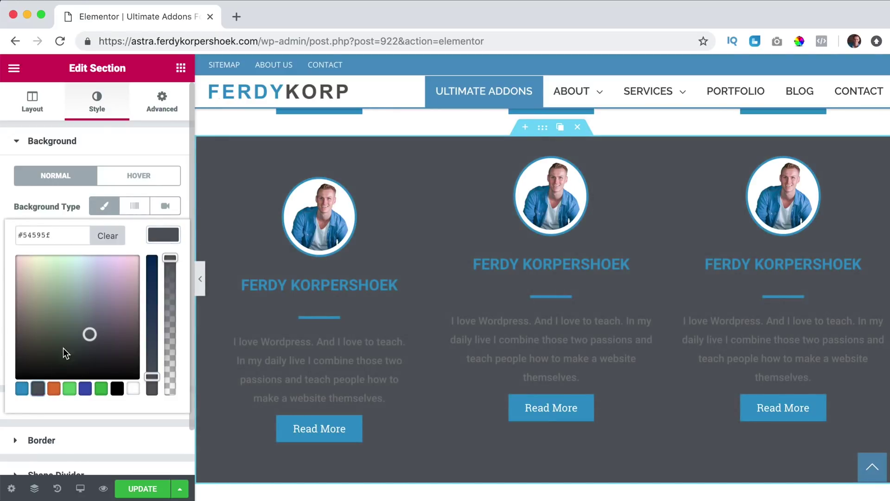
click(166, 235)
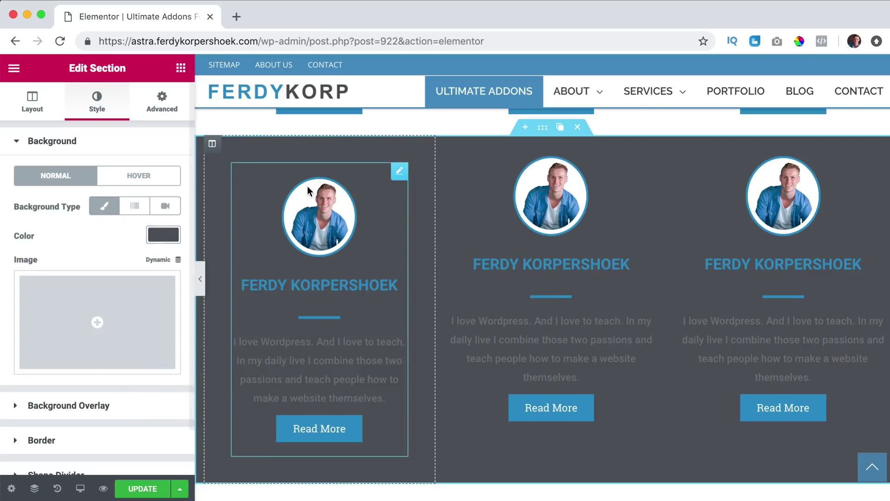
- Give the first info box a Classic white #ffffff background
click(399, 172)
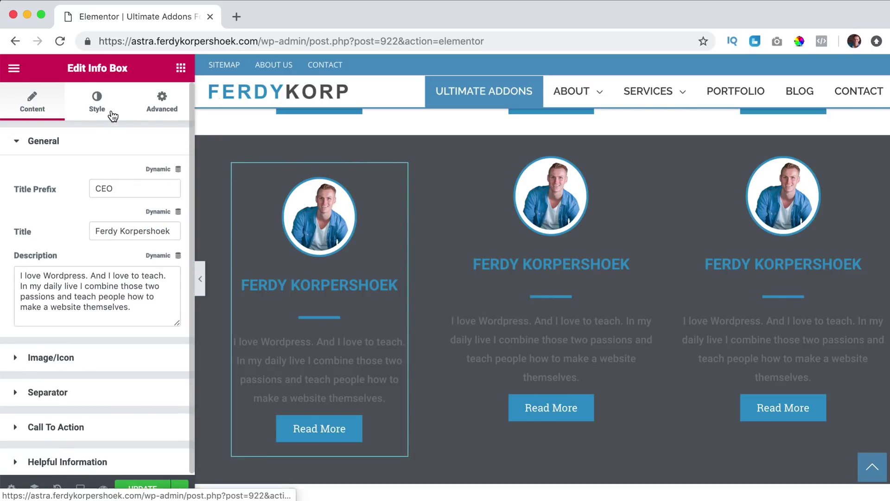
click(160, 103)
scroll(42, 287, down, 5)
click(65, 351)
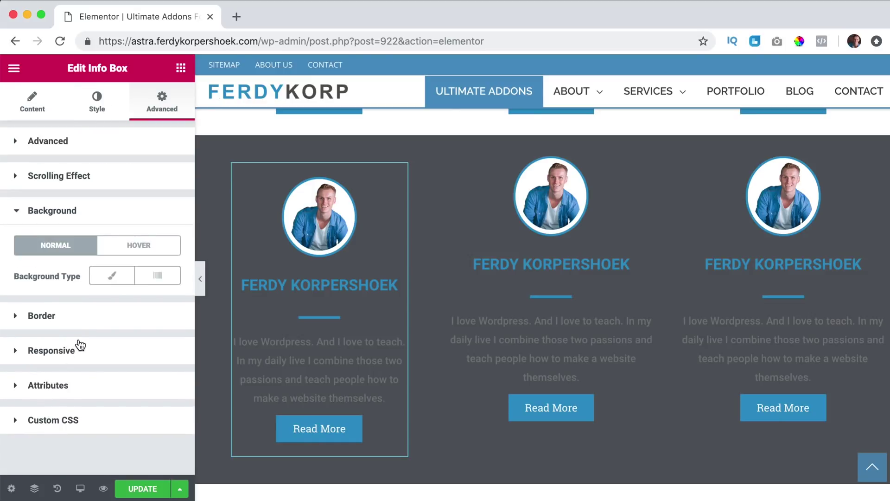
click(112, 276)
click(158, 300)
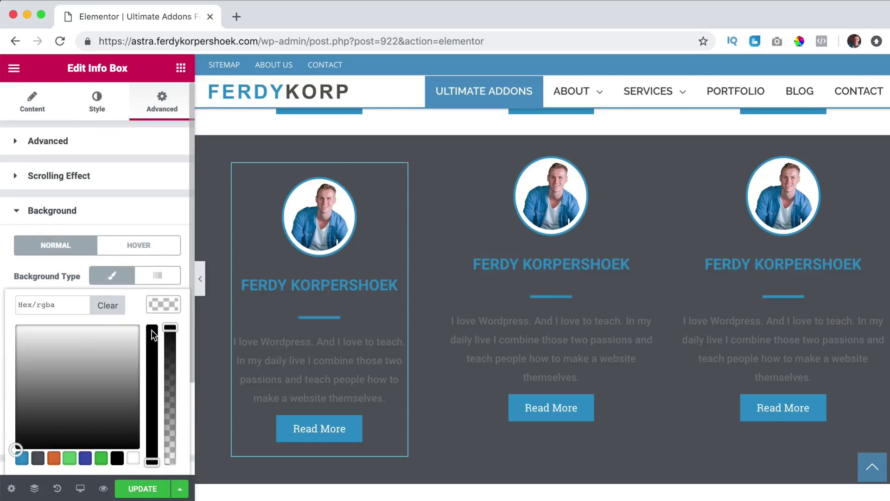
click(132, 458)
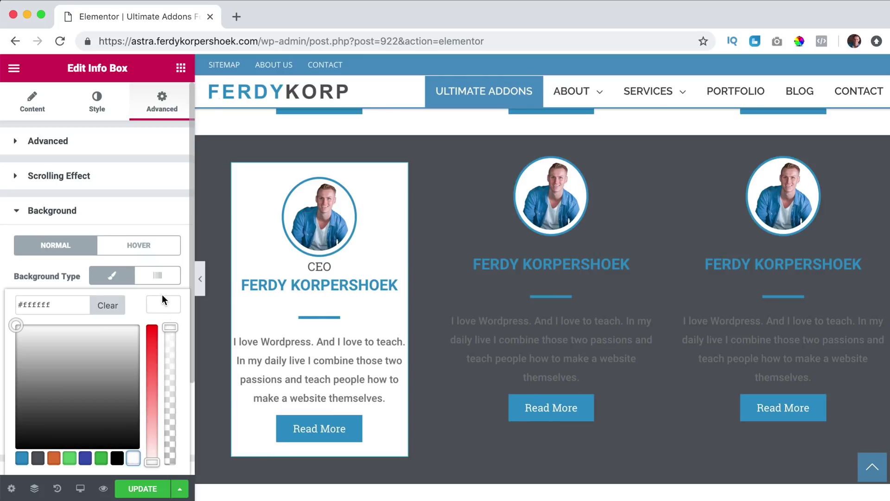
click(163, 304)
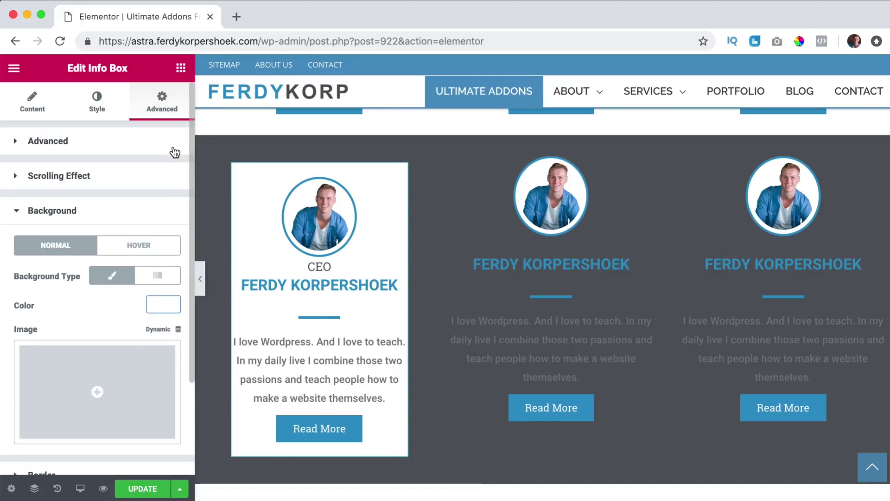
click(146, 147)
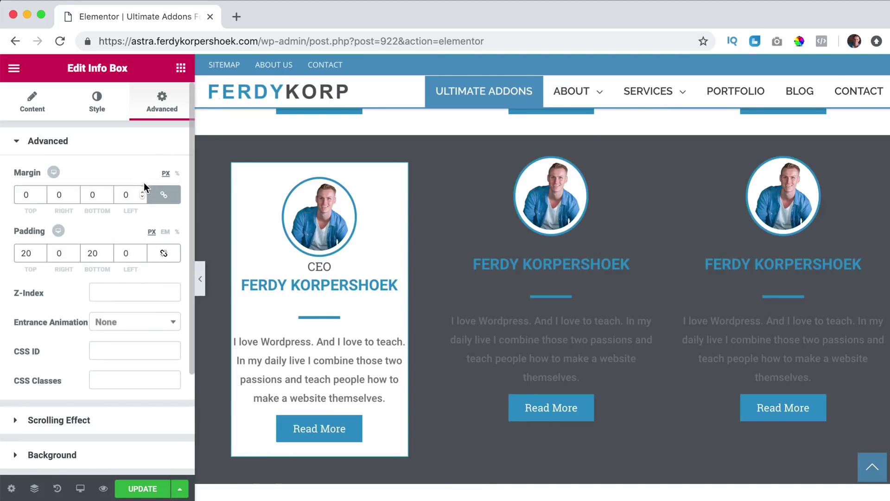
- Set the first column's padding to 0 and its margin to 25
click(213, 145)
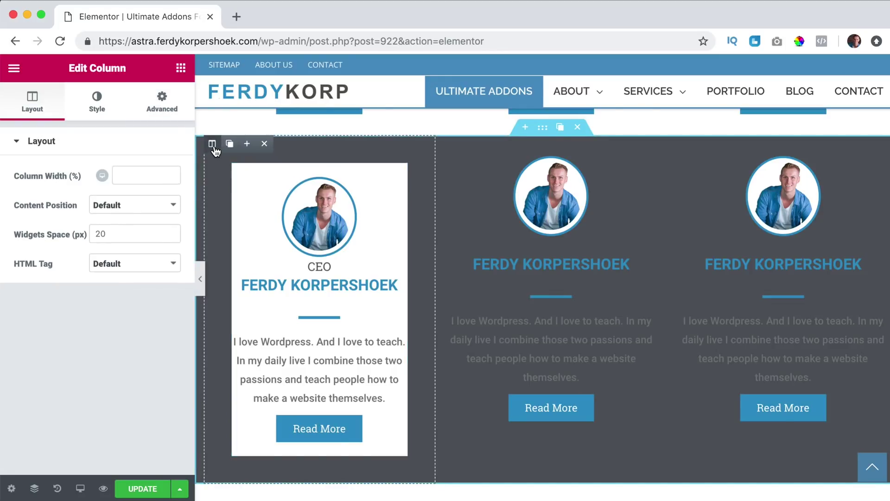
click(160, 107)
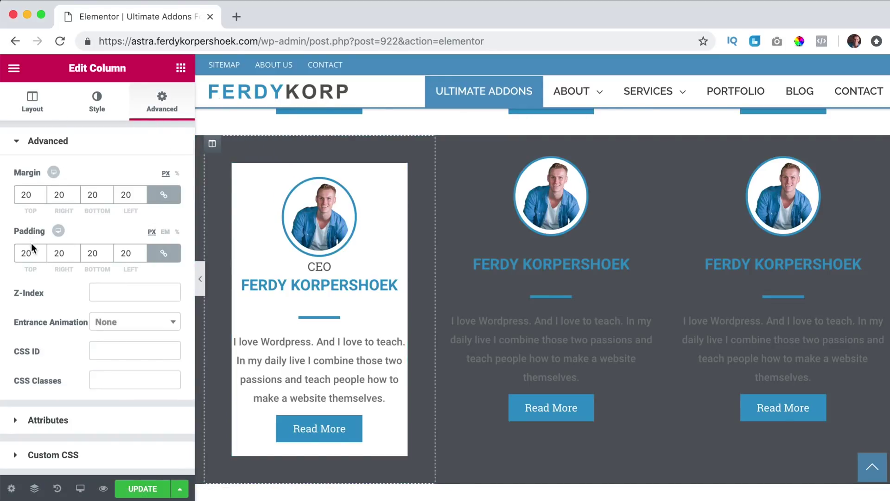
text(0)
key(Tab)
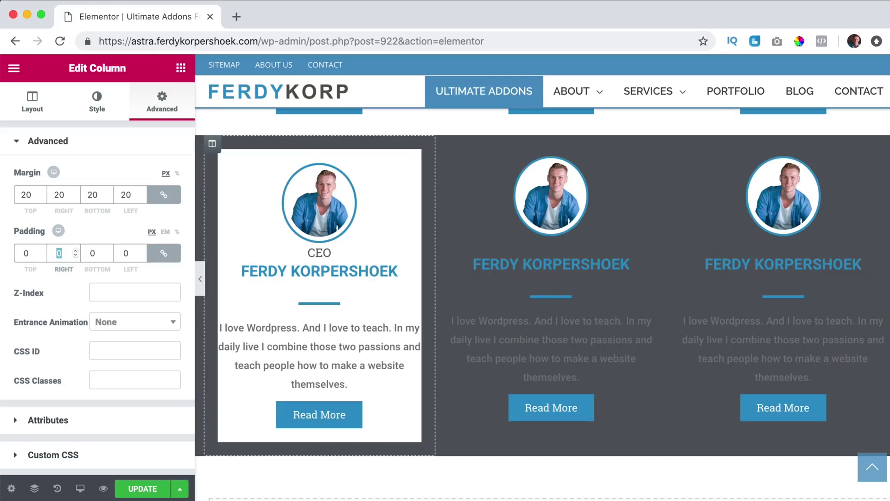
double_click(33, 193)
text(4)
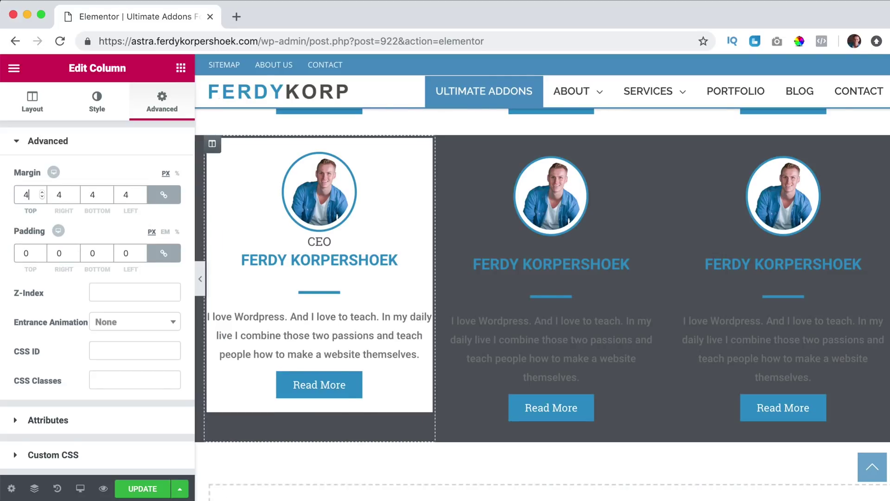
text(025)
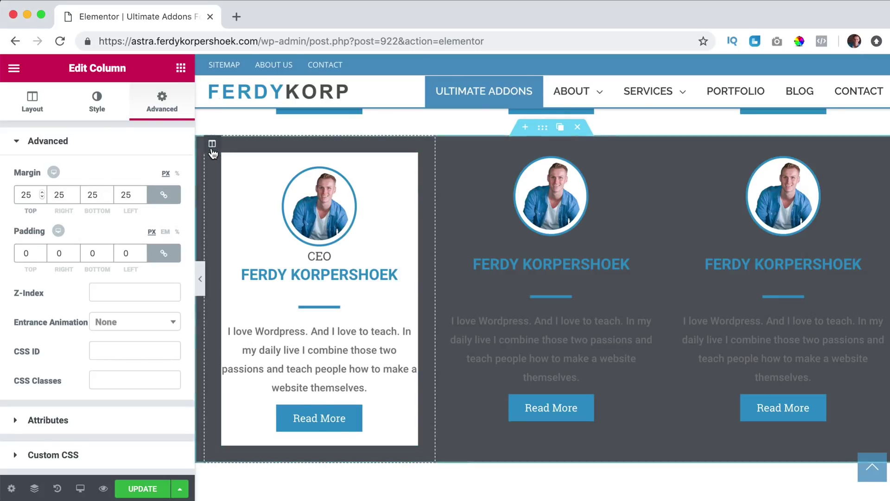
- Duplicate the white card column twice and delete the two leftover dark columns
click(230, 146)
click(230, 144)
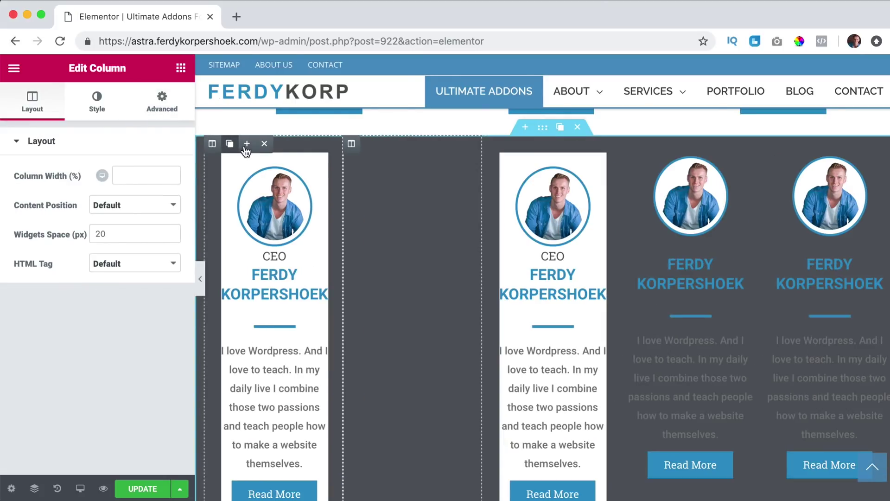
mouse_move(636, 148)
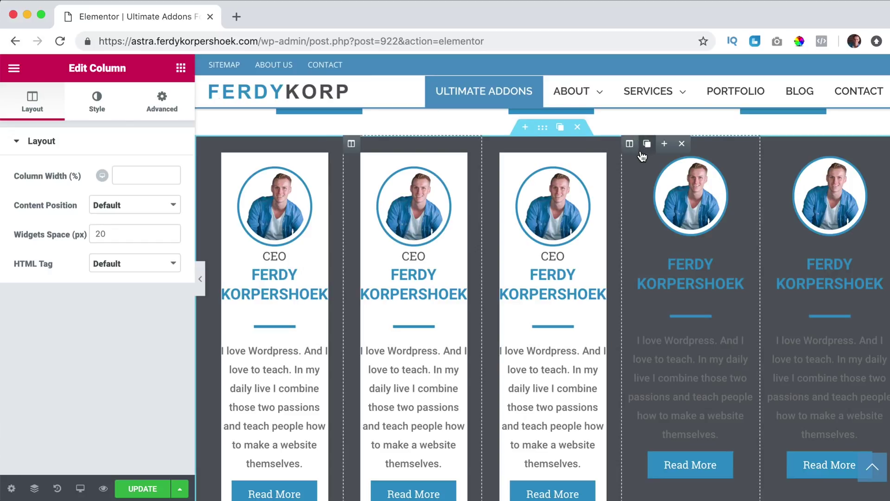
click(681, 144)
mouse_move(736, 147)
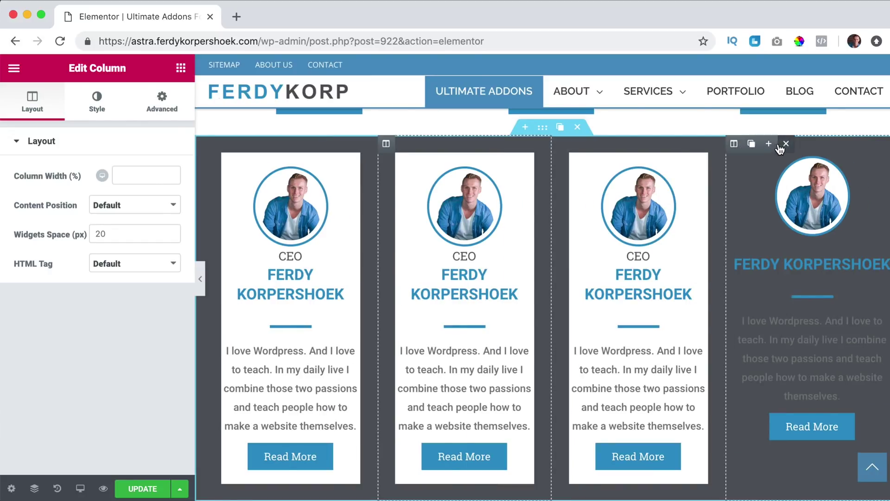
click(787, 144)
scroll(607, 222, up, 8)
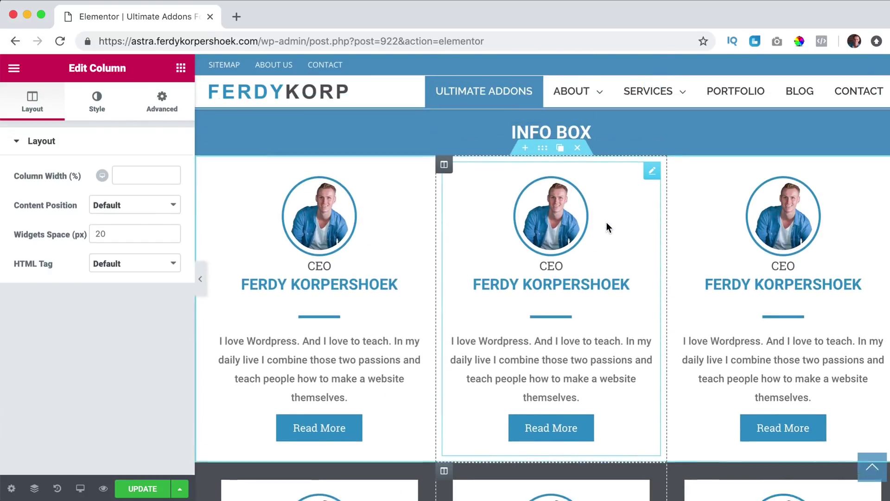
scroll(589, 251, down, 7)
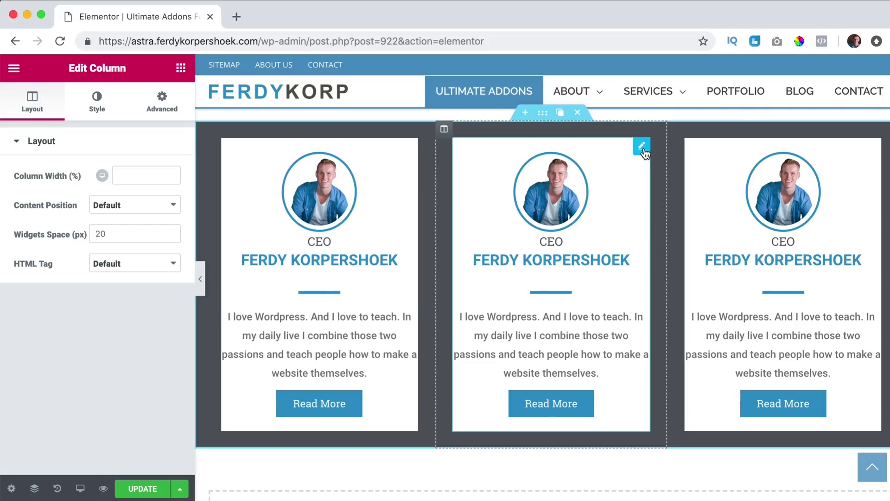
- Give the middle info box a translucent black background in its Advanced settings
click(642, 147)
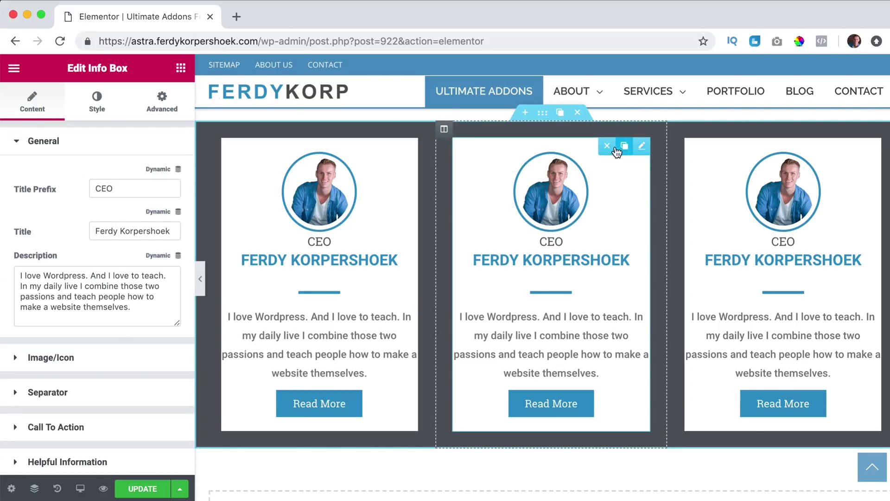
click(163, 102)
scroll(55, 315, down, 5)
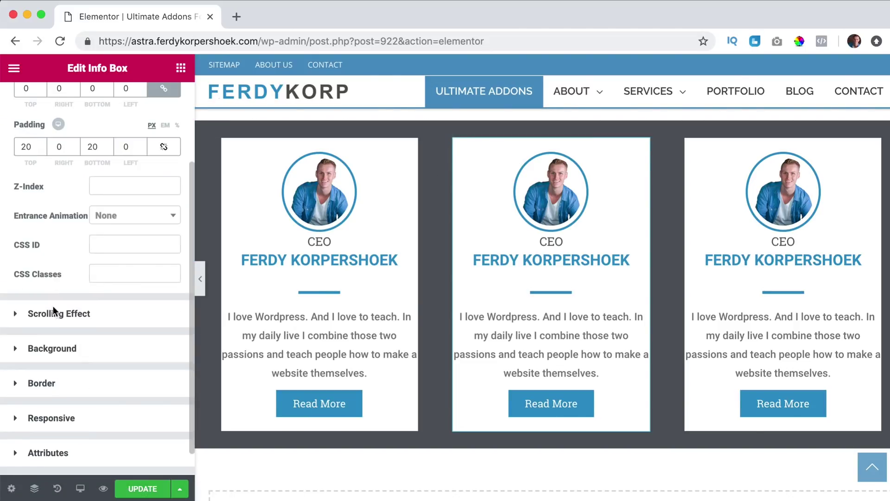
click(49, 353)
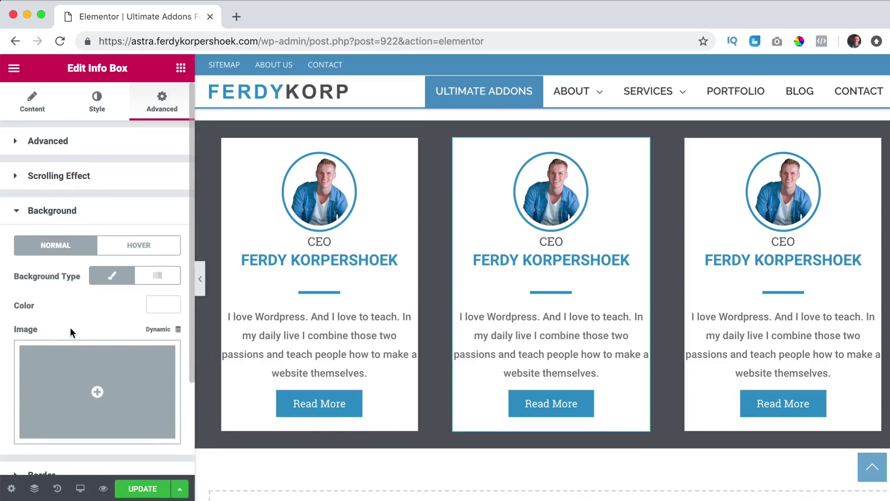
click(161, 304)
scroll(138, 305, down, 3)
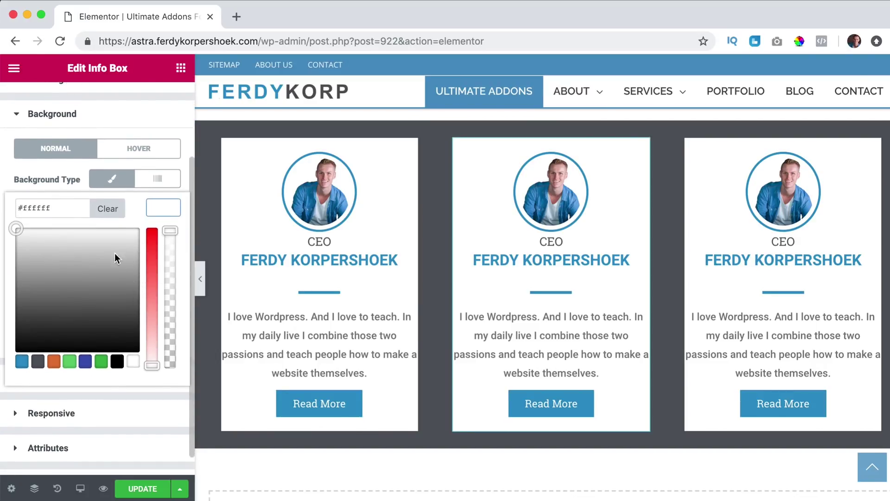
click(112, 362)
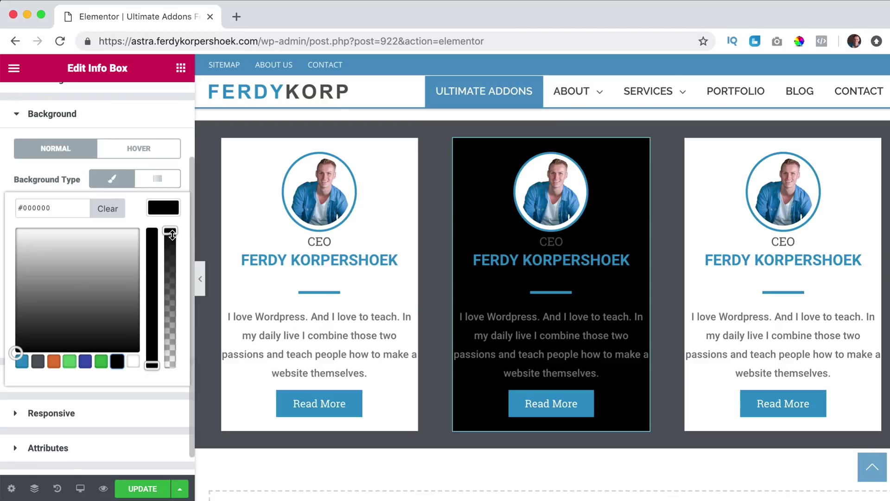
drag(171, 239, 171, 320)
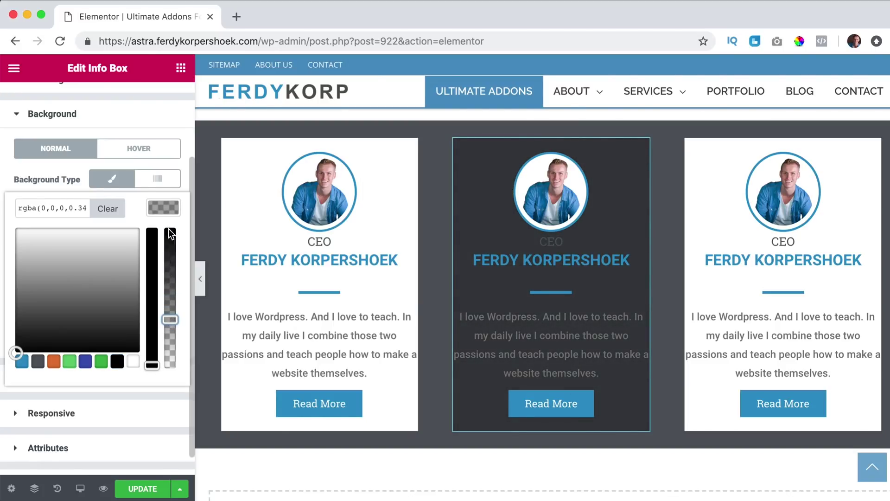
click(549, 384)
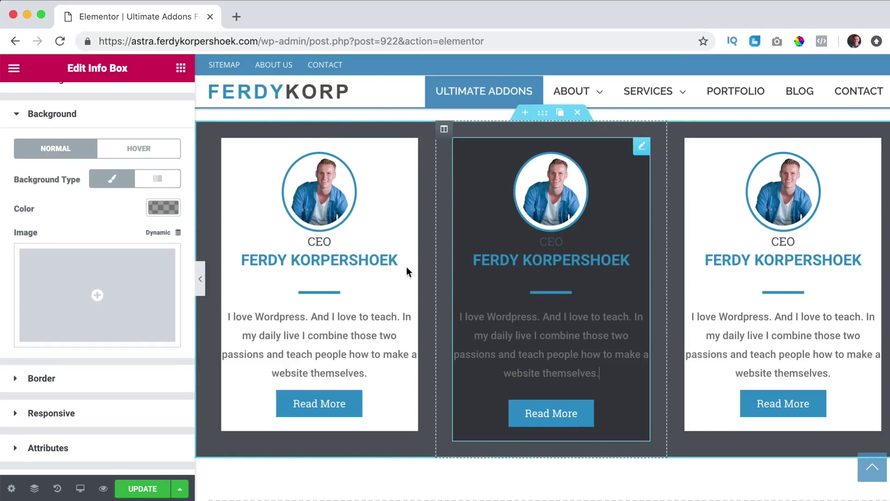
scroll(100, 191, up, 3)
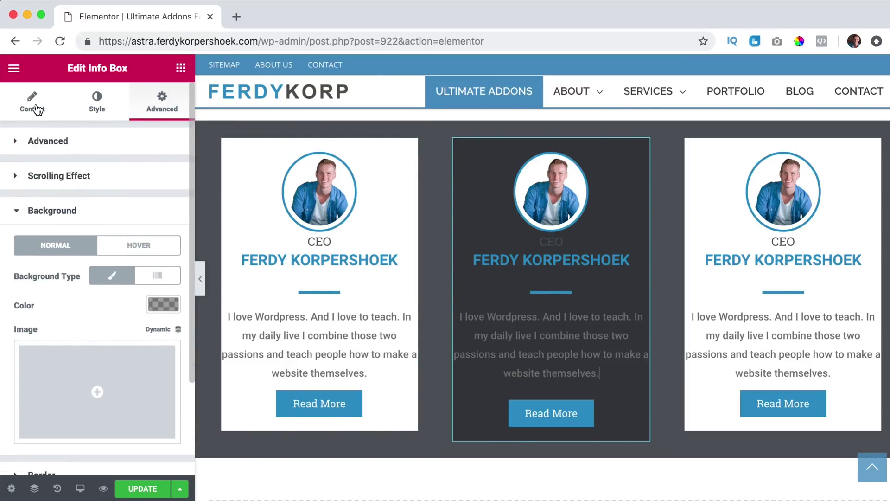
- Set the Title Prefix and Description colours to white #ffffff
click(97, 102)
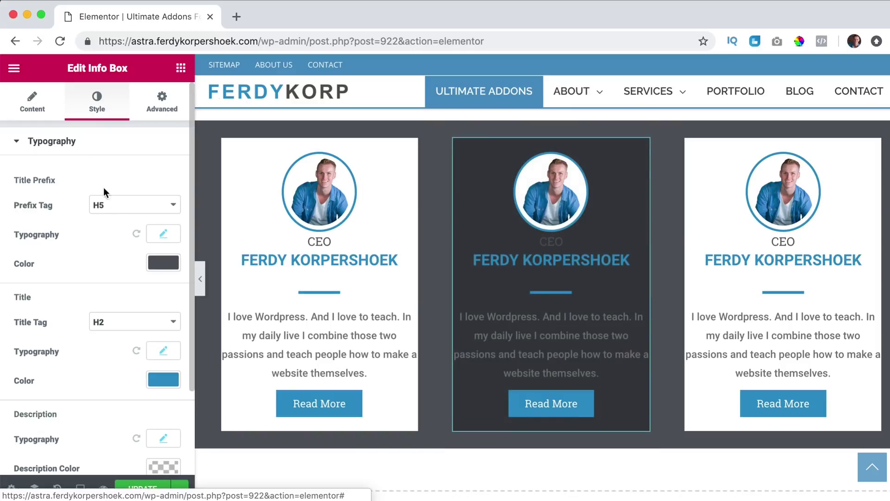
click(161, 259)
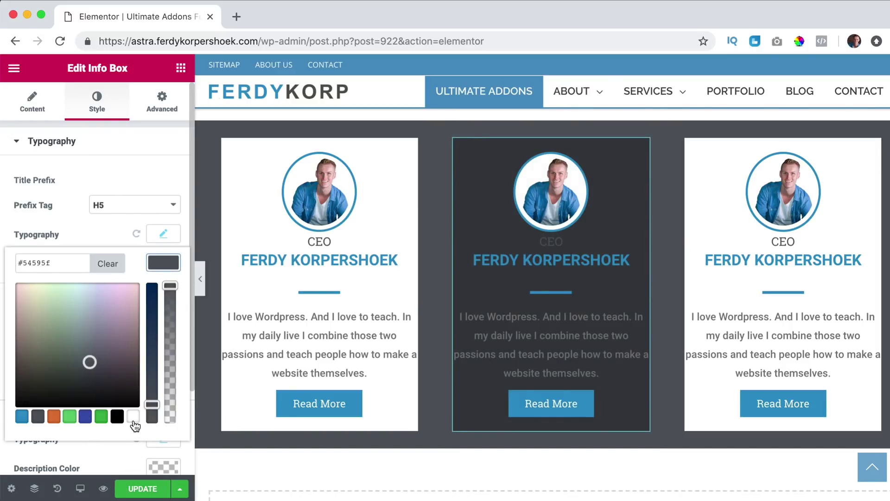
click(134, 416)
click(159, 261)
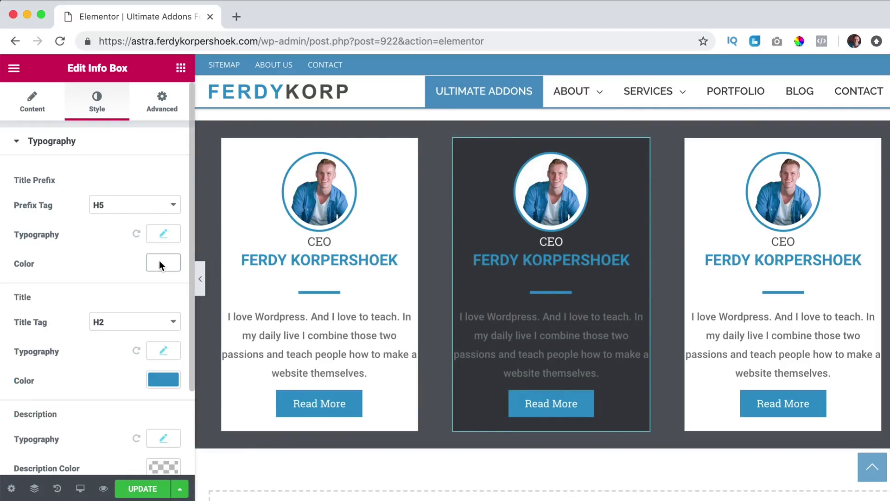
scroll(121, 288, down, 5)
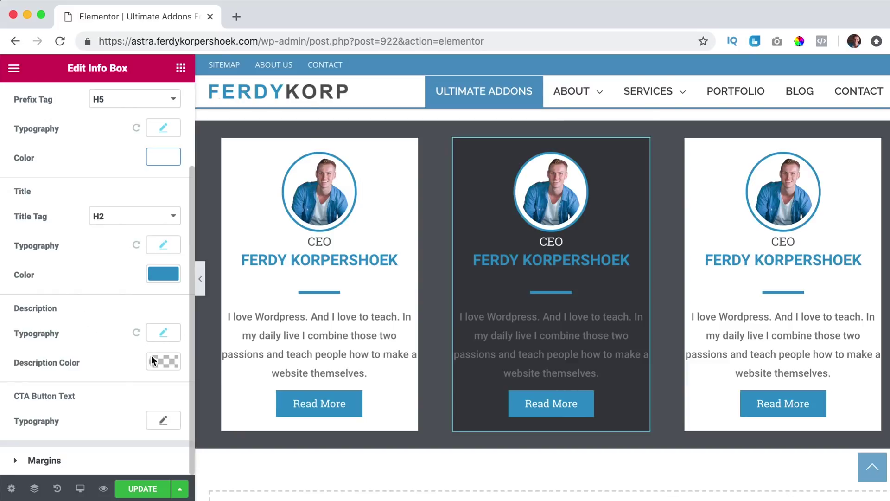
click(164, 358)
scroll(136, 364, down, 3)
click(135, 450)
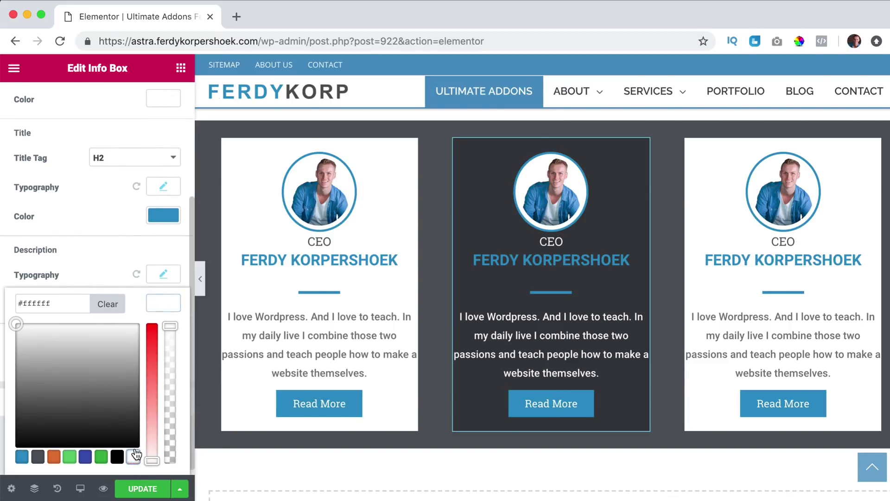
click(159, 301)
scroll(518, 255, down, 3)
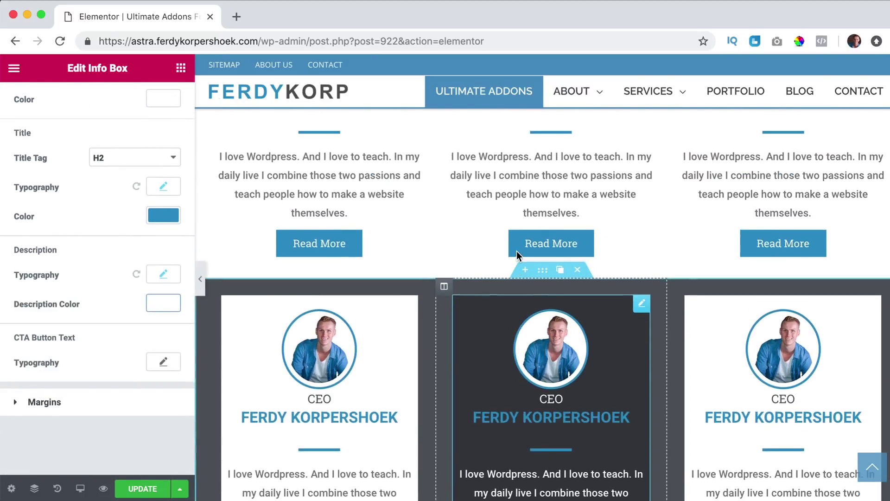
- Clear the section's background colour and insert BG.jpg as its background image
click(543, 273)
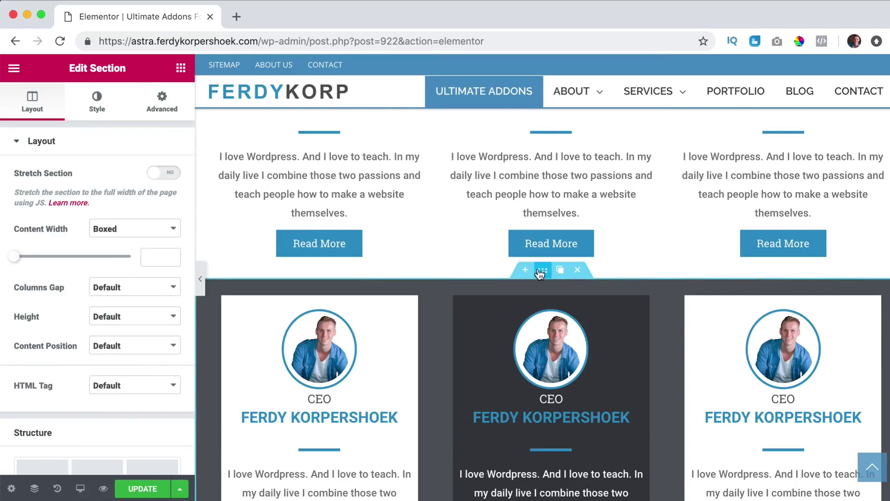
click(97, 101)
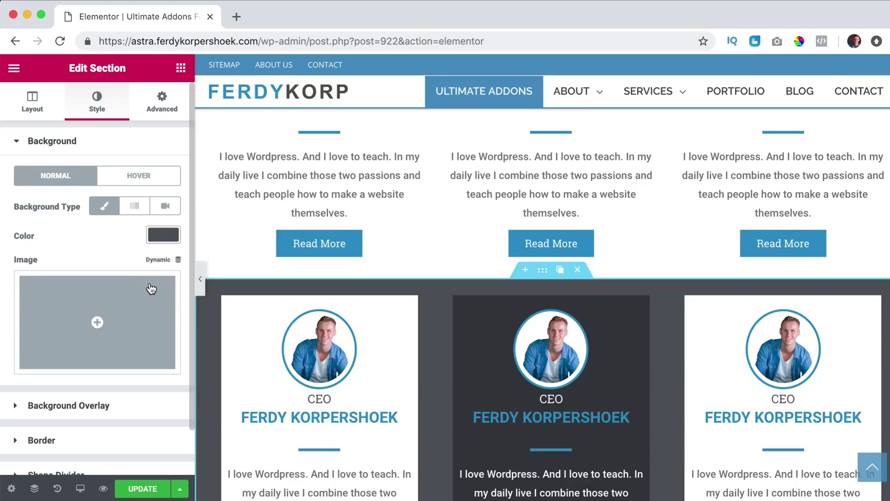
click(168, 232)
click(110, 237)
click(159, 235)
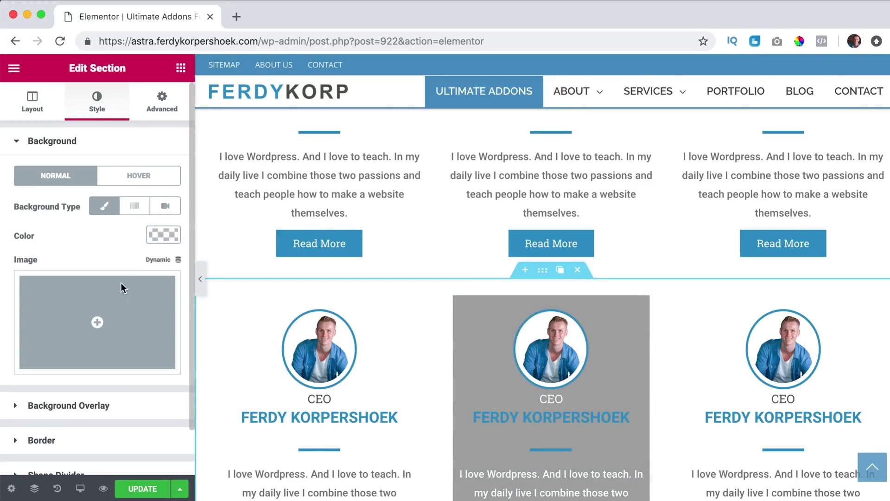
click(117, 302)
click(591, 322)
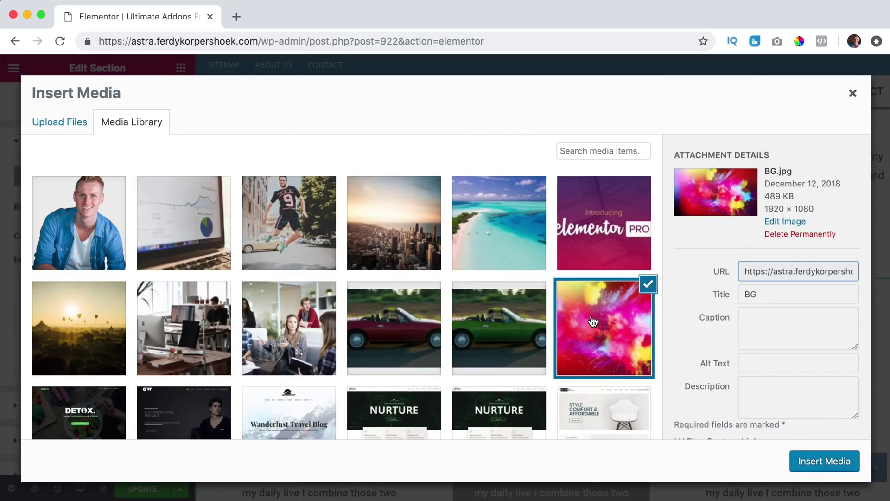
click(823, 460)
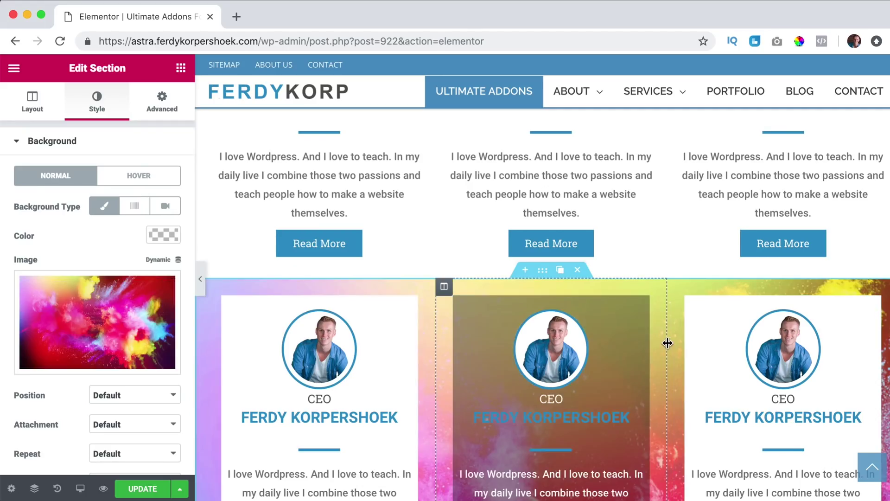
- Add a Classic black background overlay at 0.6 opacity
scroll(667, 342, down, 3)
scroll(666, 343, down, 1)
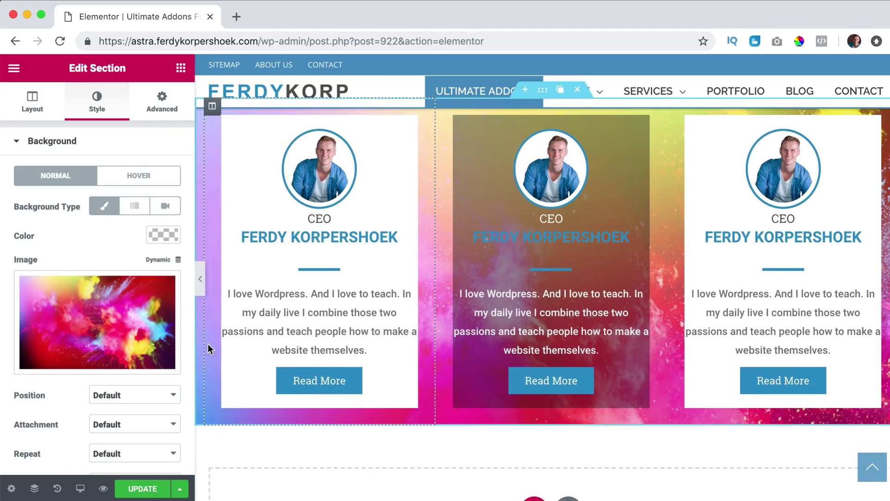
scroll(107, 288, down, 5)
click(64, 359)
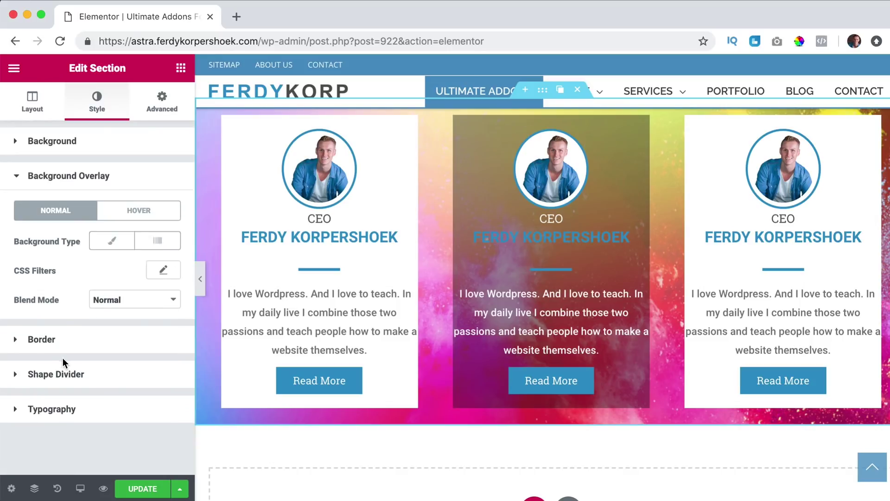
click(112, 240)
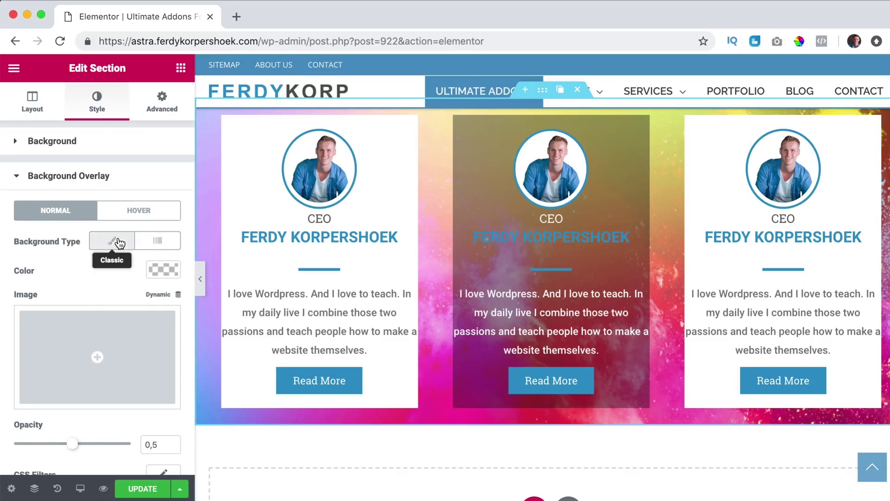
click(159, 265)
click(116, 423)
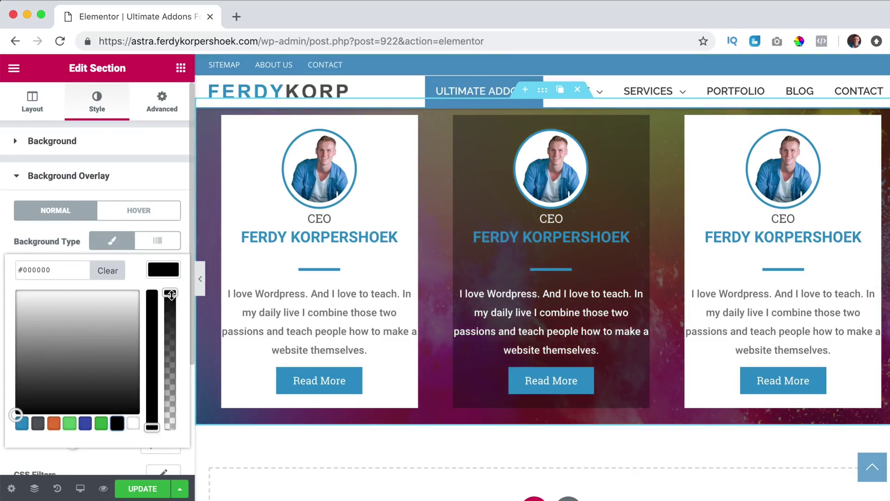
mouse_move(171, 294)
mouse_down()
mouse_move(170, 330)
mouse_move(170, 292)
mouse_up()
click(163, 268)
scroll(104, 347, down, 2)
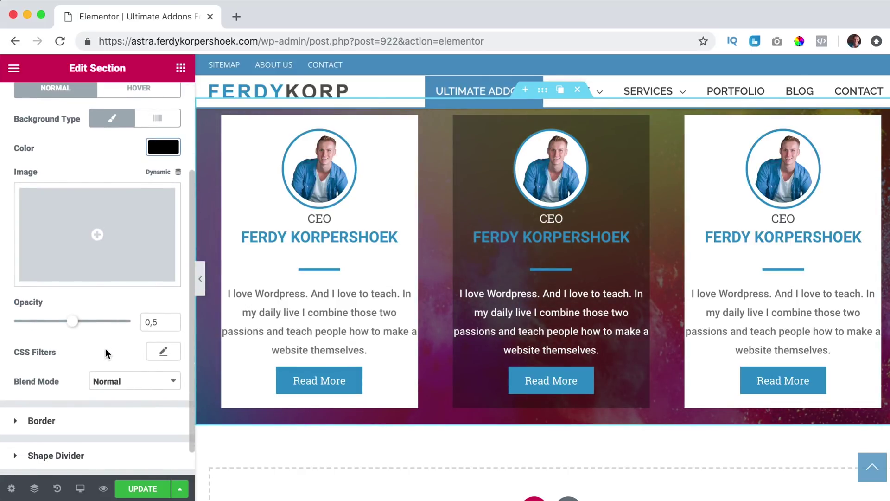
drag(73, 325, 83, 326)
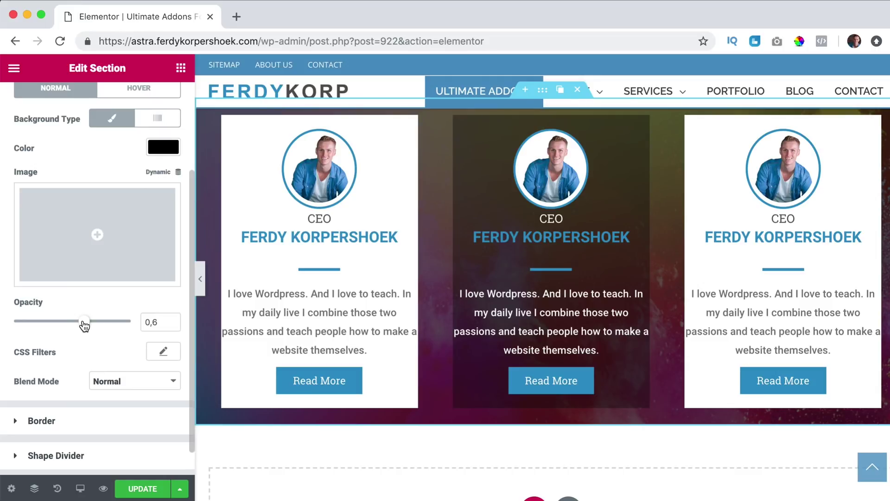
- Clear the middle card's 10 px margin and set its padding to 30, 10, 30, 10 px
click(641, 156)
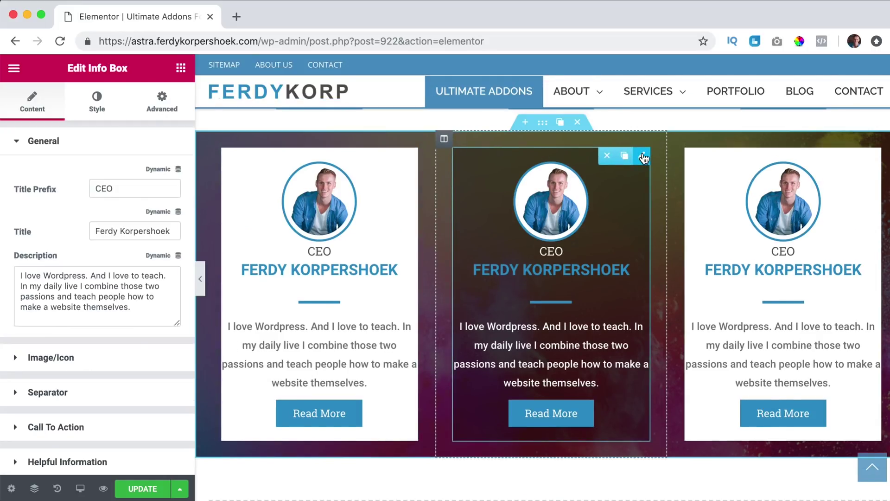
click(159, 100)
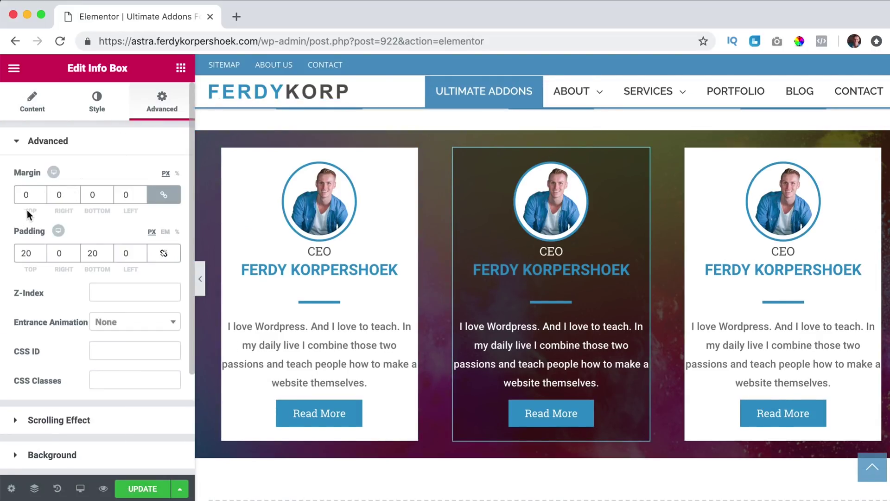
text(10)
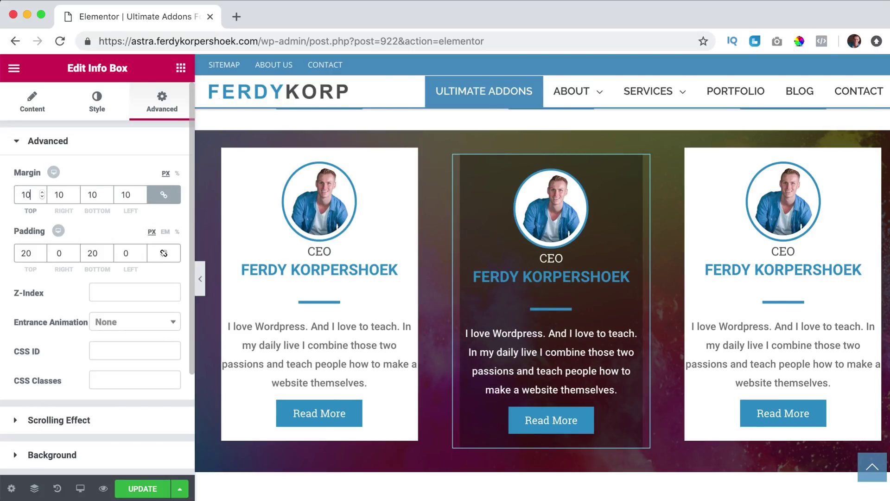
key(BackSpace)
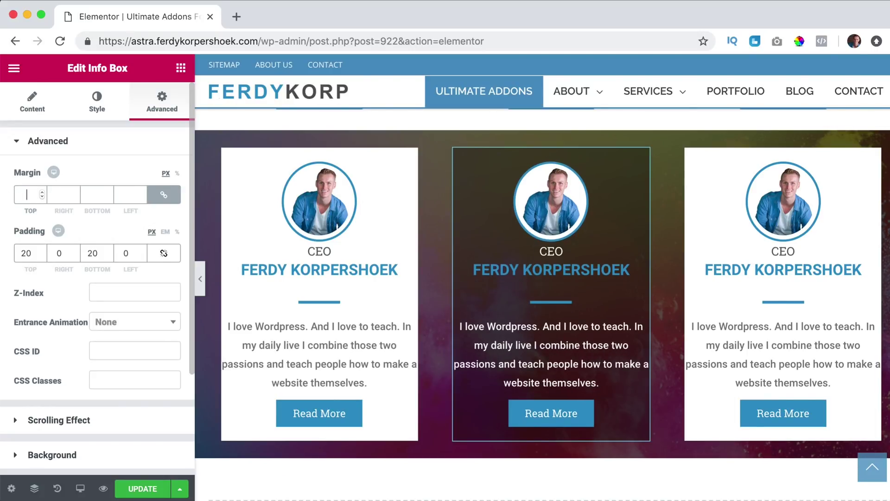
drag(33, 252, 12, 255)
text(30)
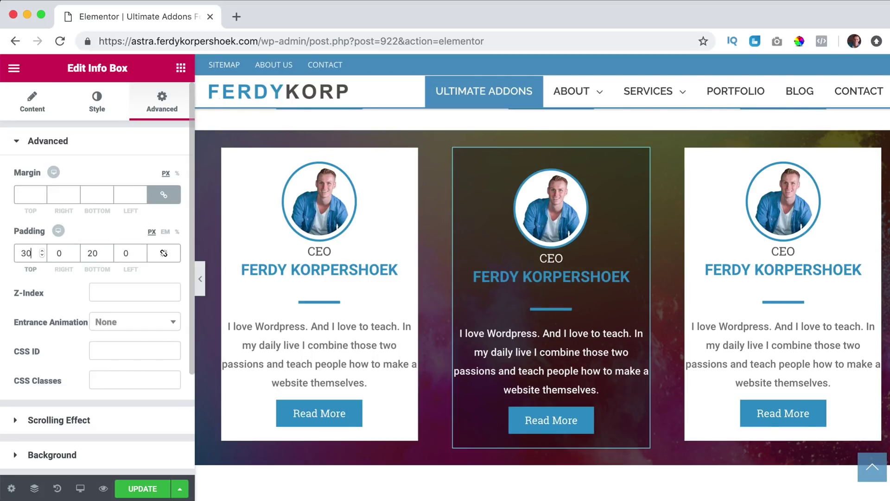
key(Tab)
text(10)
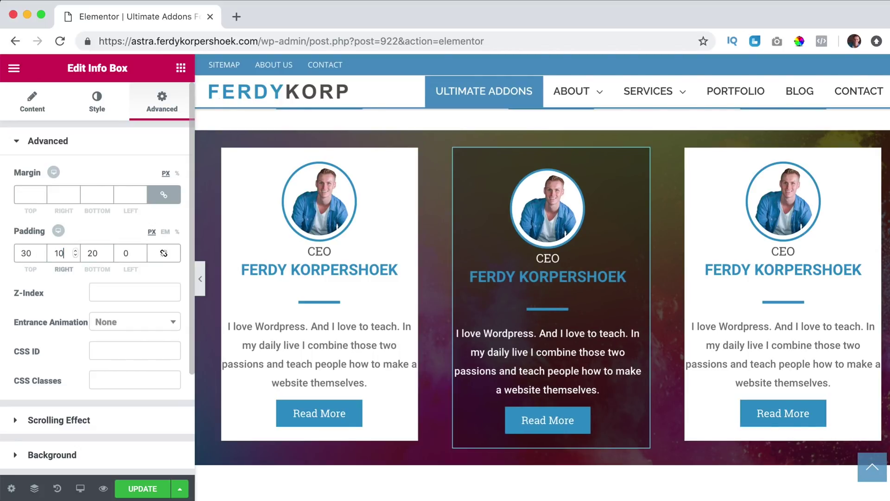
key(Tab)
text(30)
key(Tab)
text(10)
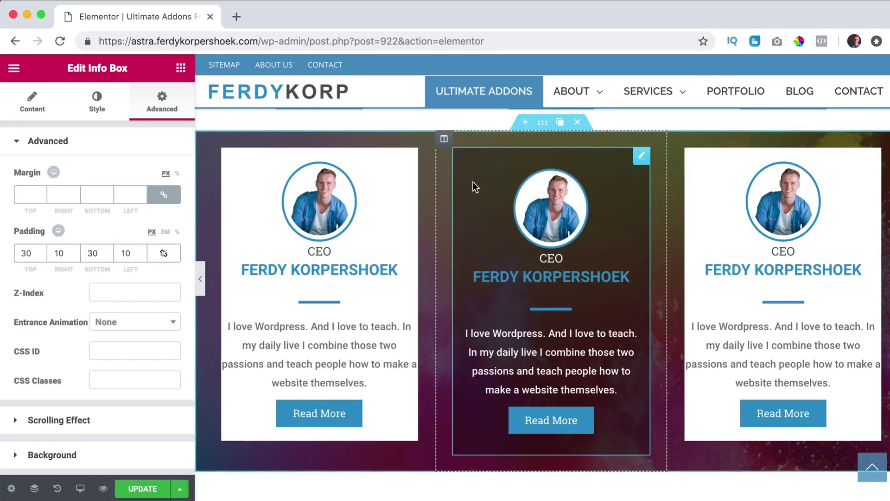
scroll(602, 188, up, 8)
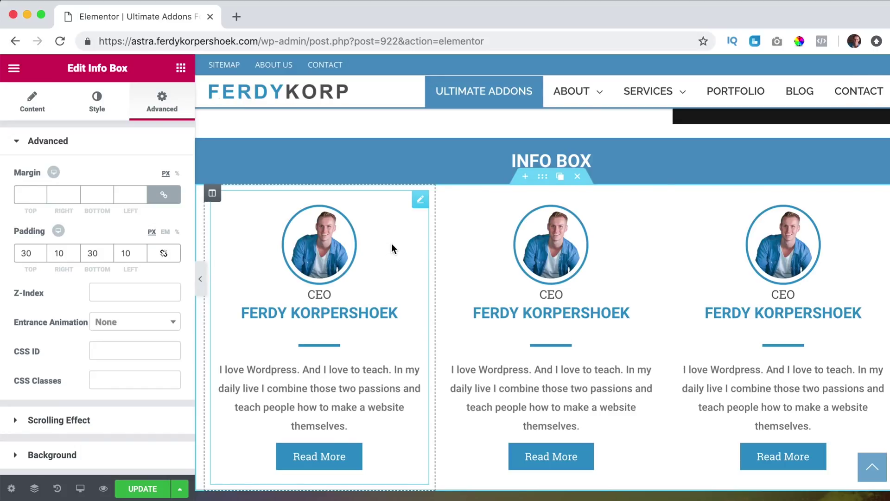
scroll(444, 219, down, 8)
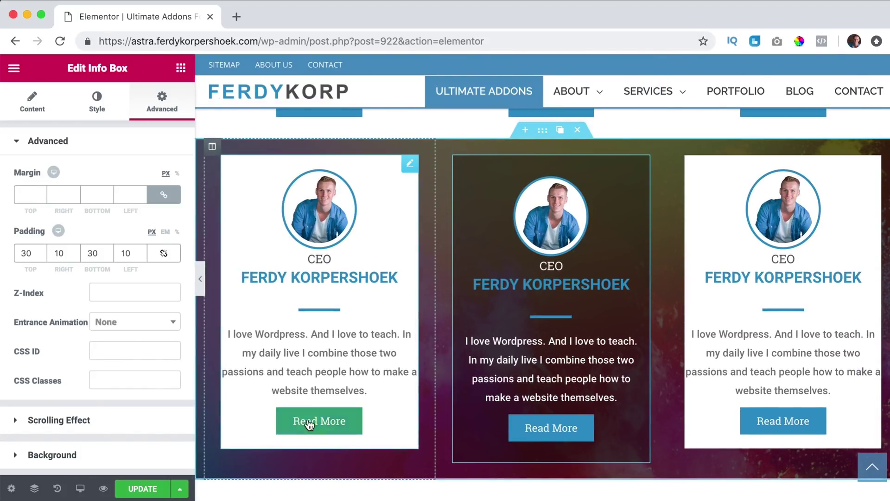
scroll(552, 197, up, 1)
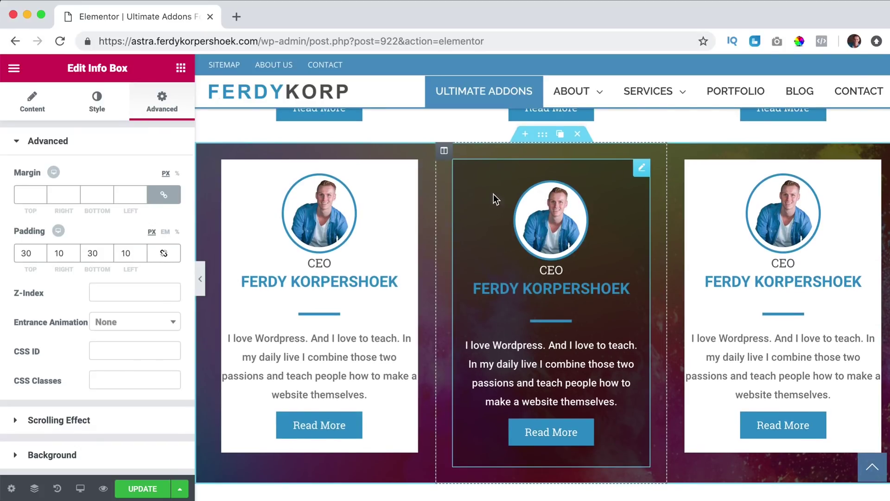
scroll(600, 340, down, 4)
scroll(600, 339, up, 8)
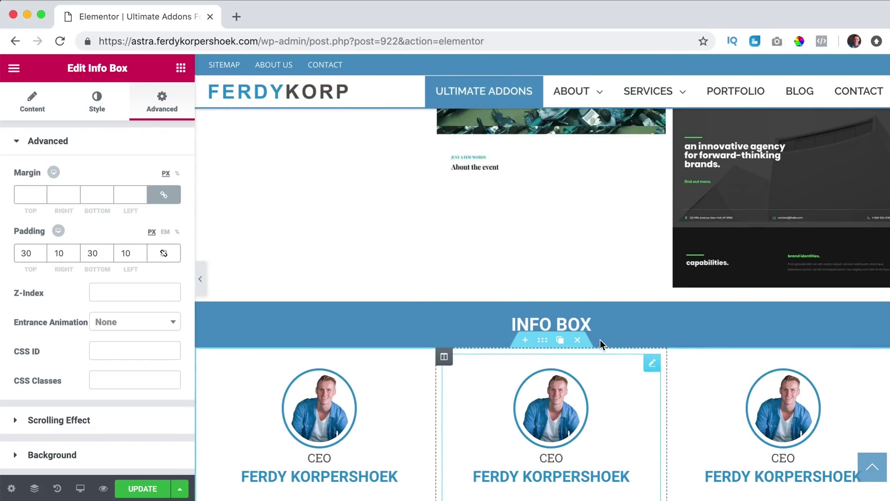
scroll(232, 317, down, 5)
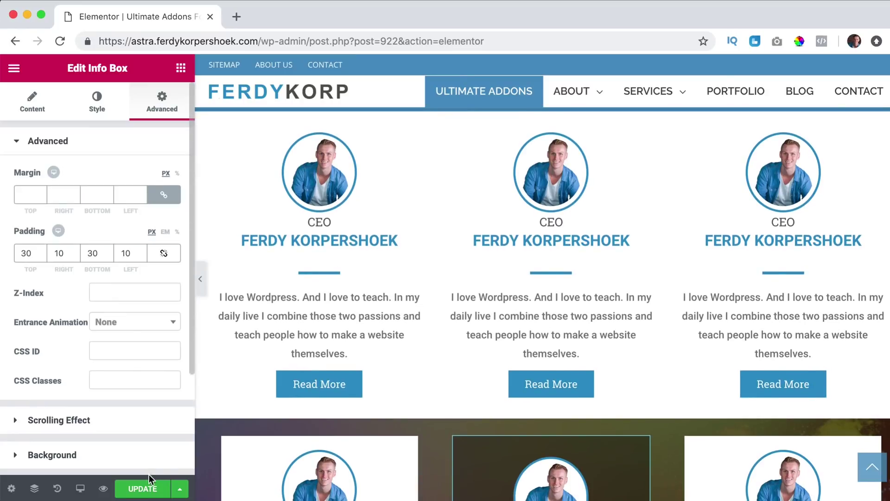